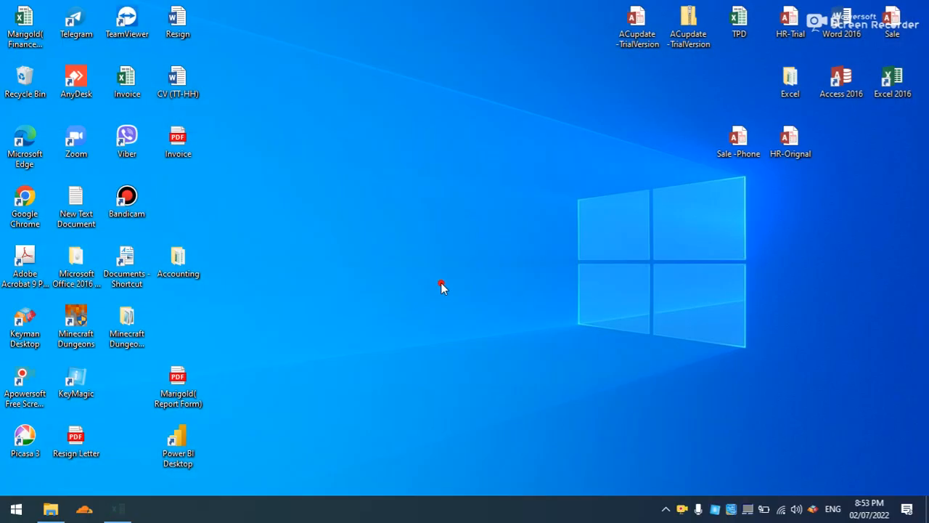
# Open the Cash Book workbook from the Accounting folder on the desktop.
pyautogui.doubleClick(174, 260)
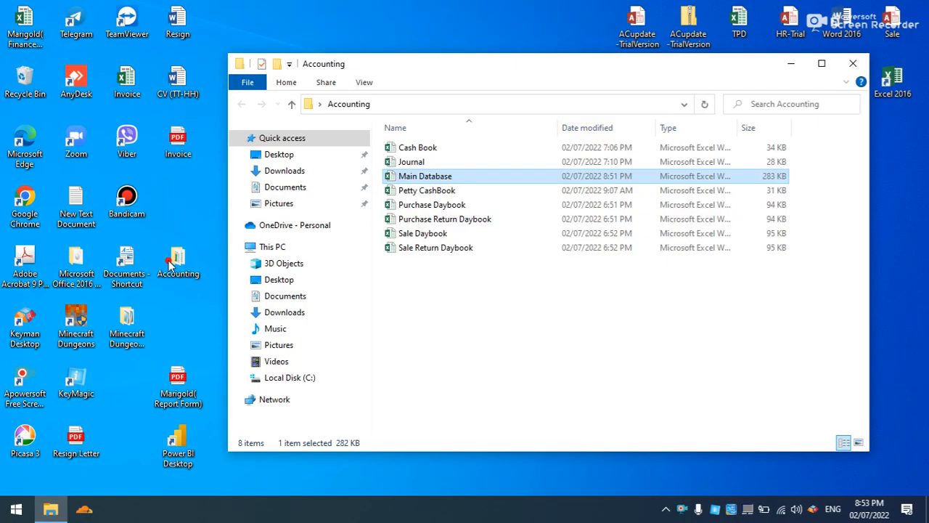
pyautogui.click(820, 65)
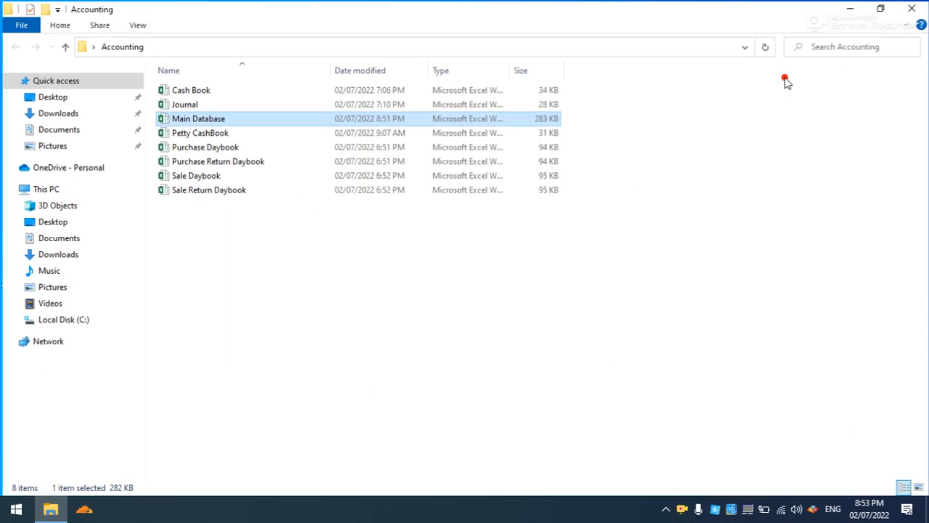
pyautogui.moveTo(223, 164)
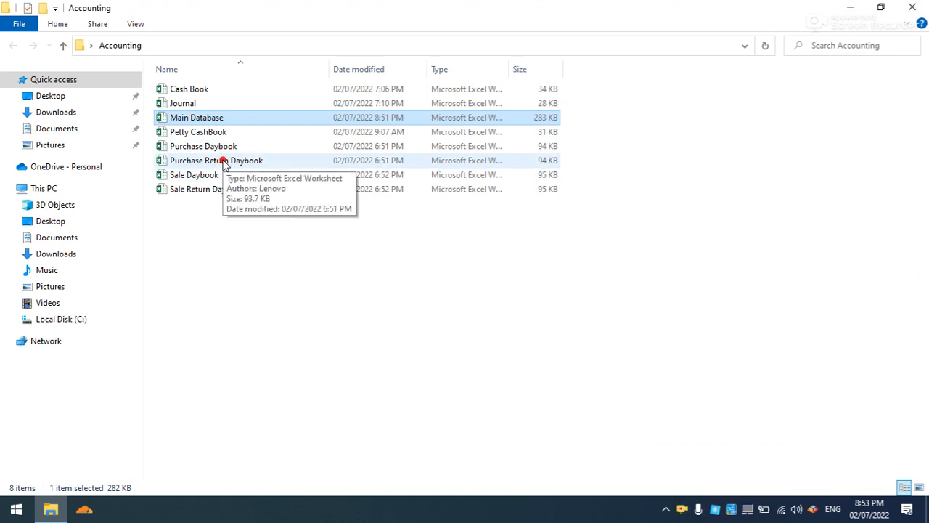
pyautogui.doubleClick(271, 88)
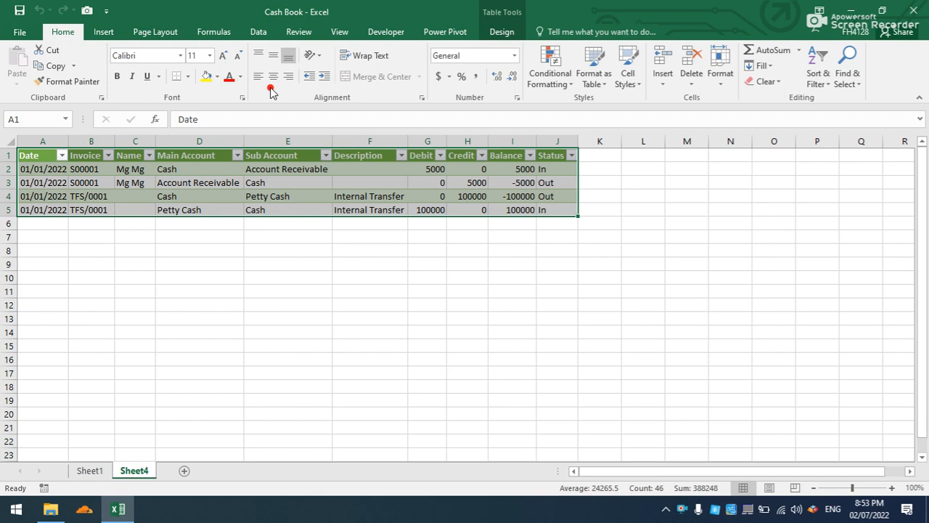
# Examine the Main Account entries in the ledger table on Sheet4.
pyautogui.click(219, 301)
pyautogui.click(193, 210)
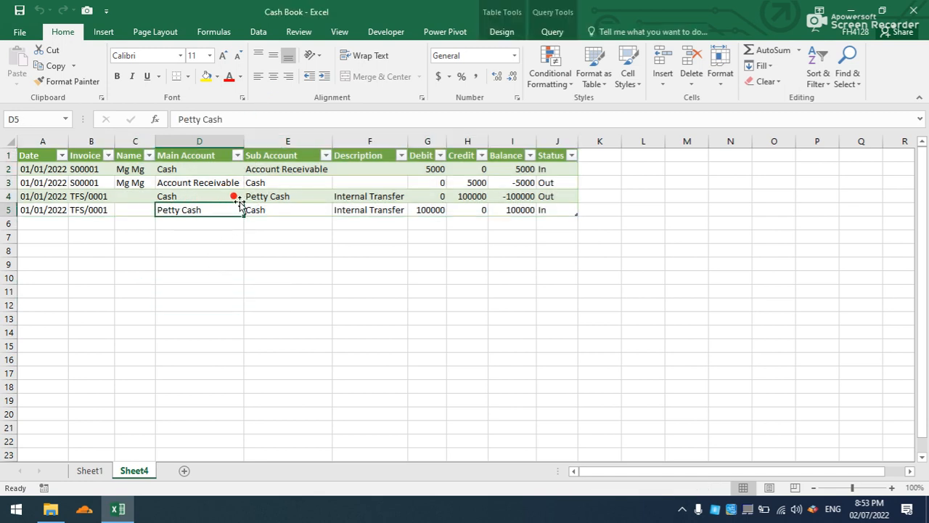
pyautogui.press('Up')
pyautogui.click(190, 169)
pyautogui.click(190, 195)
pyautogui.click(185, 219)
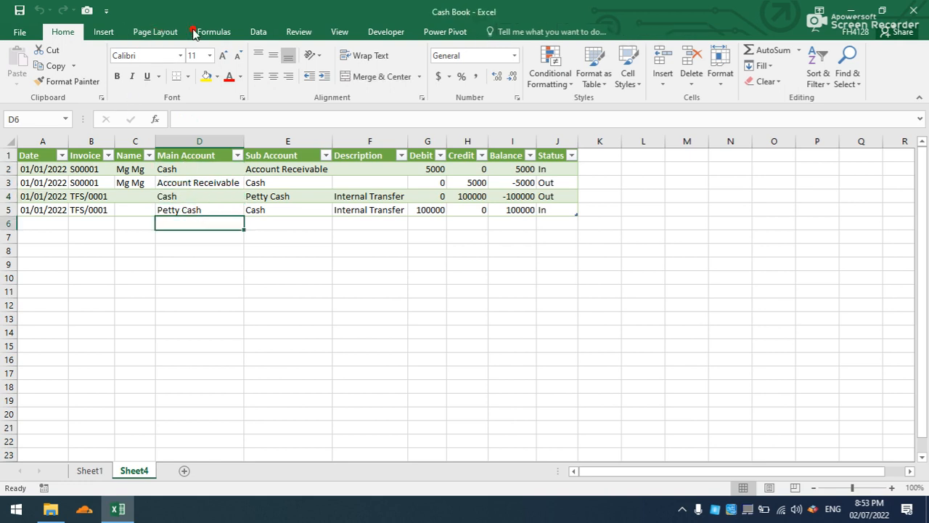
# Create a new query from the Main Database workbook in the desktop's Accounting folder.
pyautogui.click(257, 33)
pyautogui.click(188, 82)
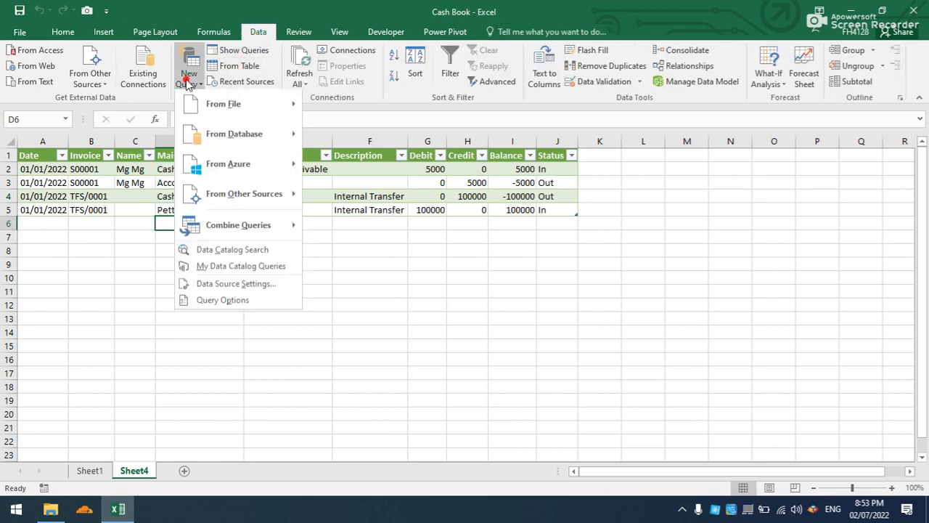
pyautogui.moveTo(217, 103)
pyautogui.click(366, 106)
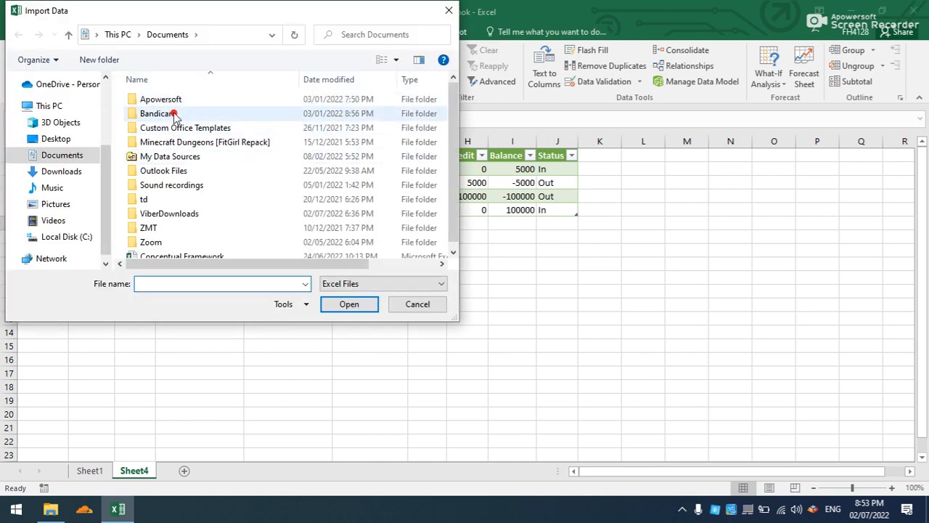
pyautogui.click(47, 138)
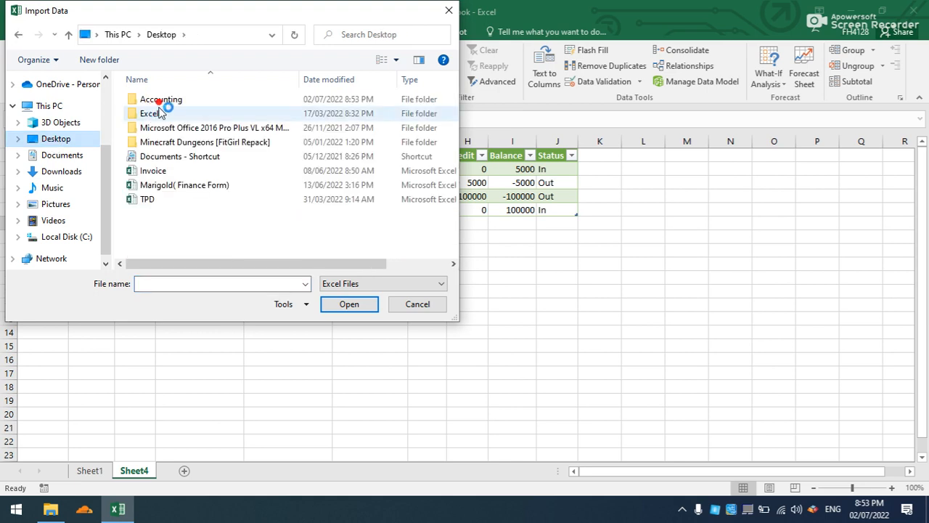
pyautogui.doubleClick(162, 99)
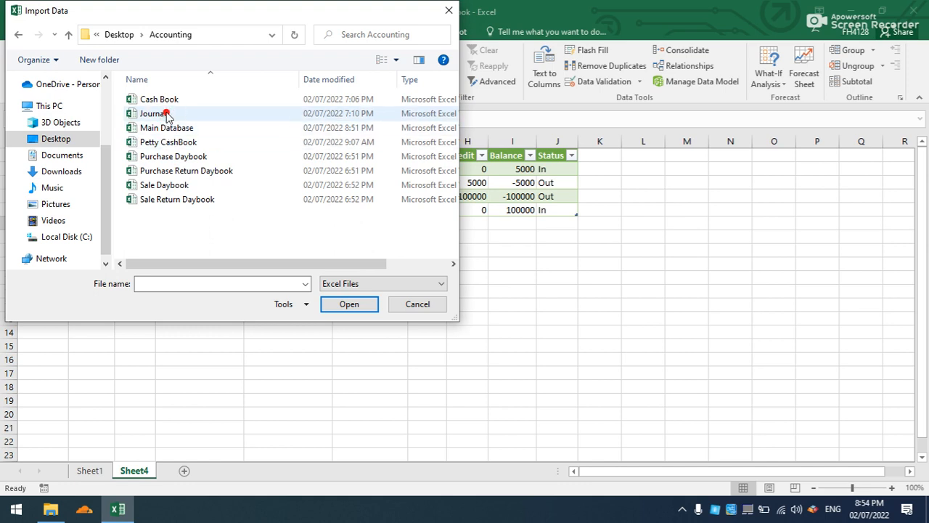
pyautogui.click(166, 127)
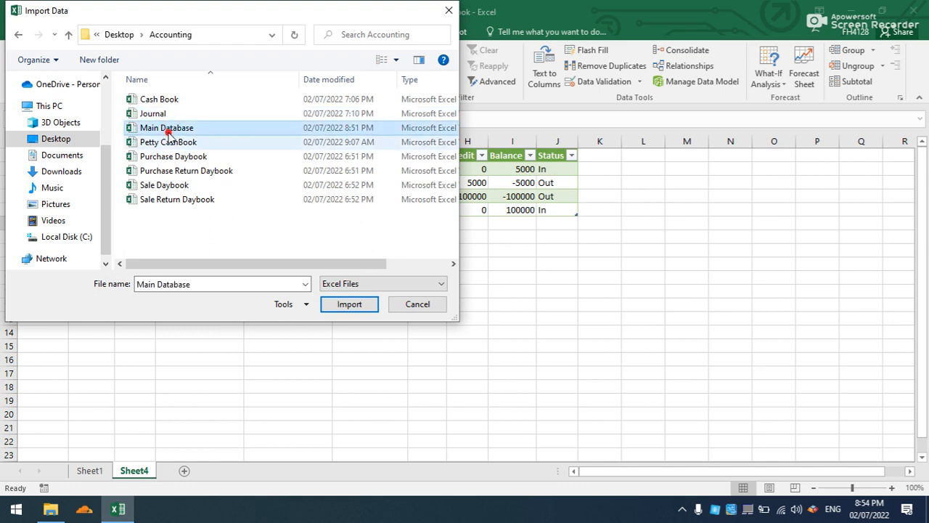
pyautogui.click(368, 305)
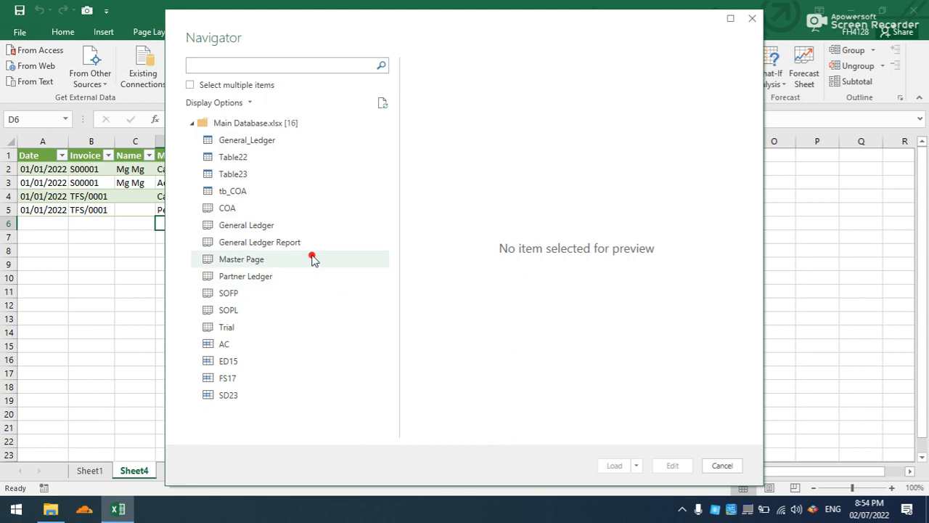
# Load the General_Ledger table into the workbook and close the list of workbook queries.
pyautogui.click(252, 143)
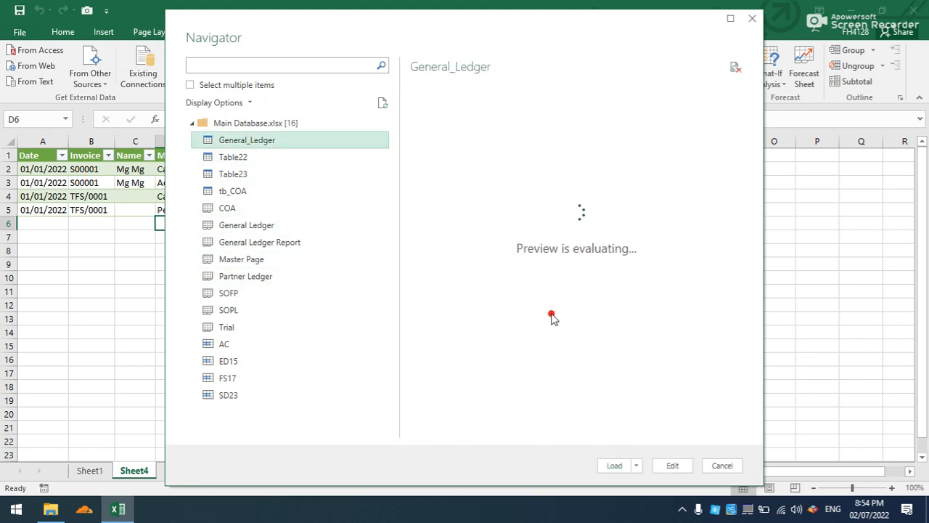
pyautogui.click(621, 466)
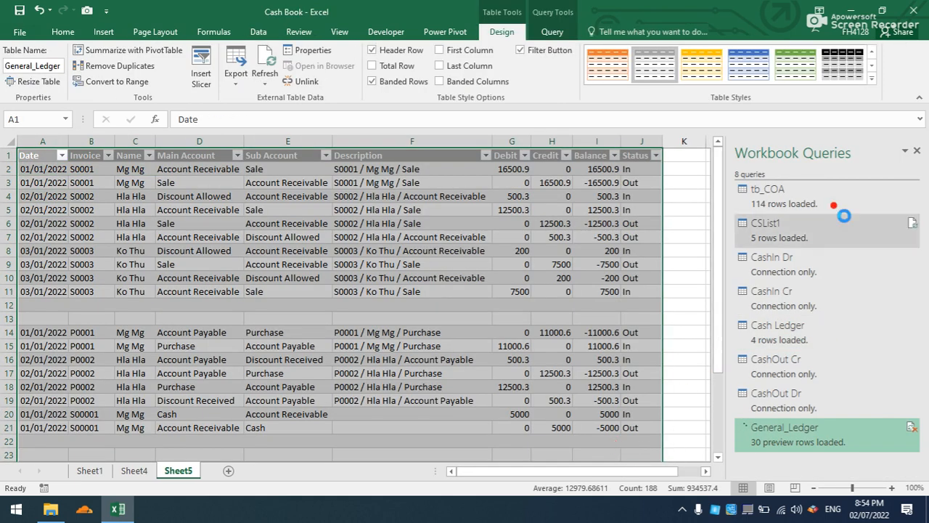
pyautogui.click(915, 152)
pyautogui.click(565, 236)
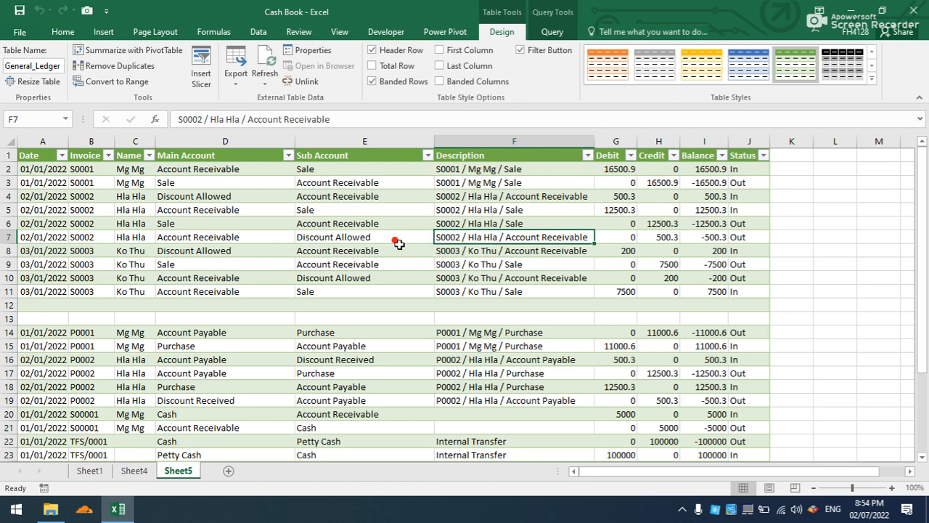
# Create a PivotTable from the General_Ledger table on a new worksheet.
pyautogui.click(383, 261)
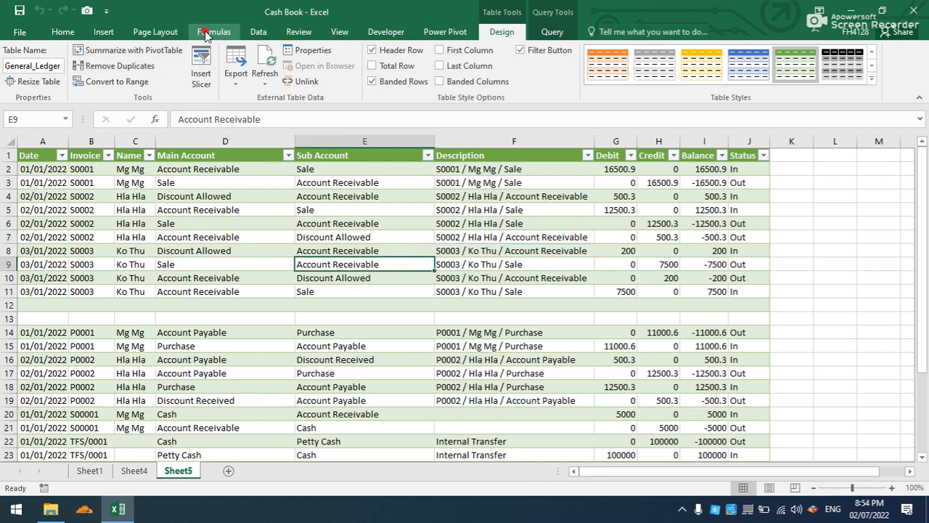
pyautogui.click(102, 32)
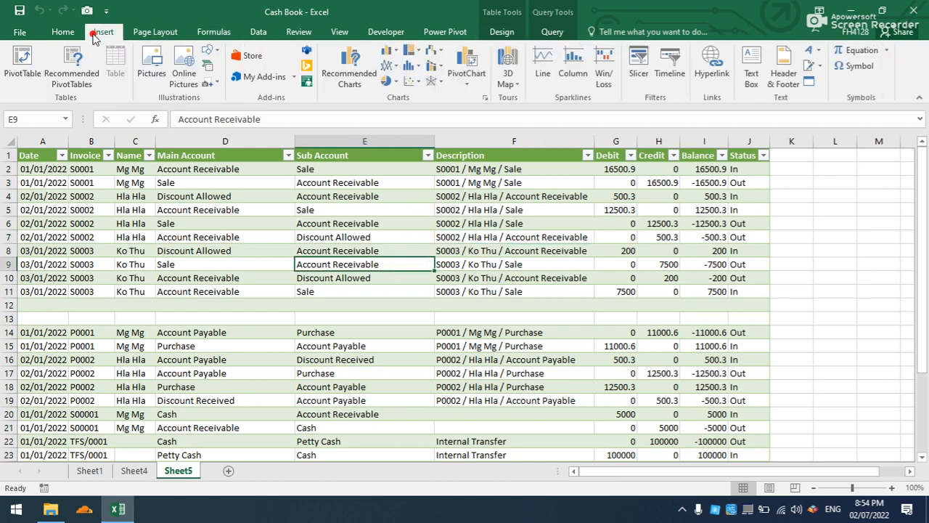
pyautogui.click(20, 64)
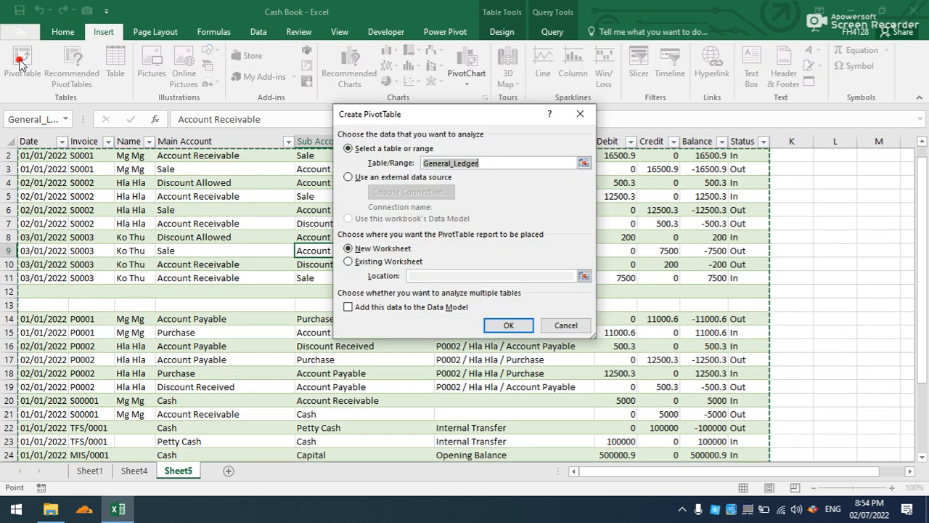
pyautogui.click(498, 329)
# Add the Date, Invoice and Name fields to the PivotTable's rows in that order.
pyautogui.moveTo(809, 226); pyautogui.dragTo(791, 418)
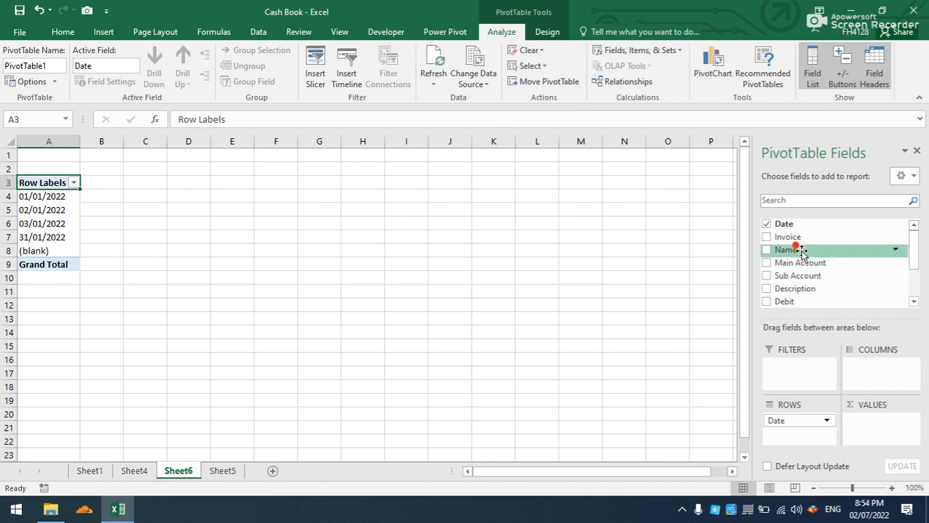
pyautogui.moveTo(797, 239); pyautogui.dragTo(798, 429)
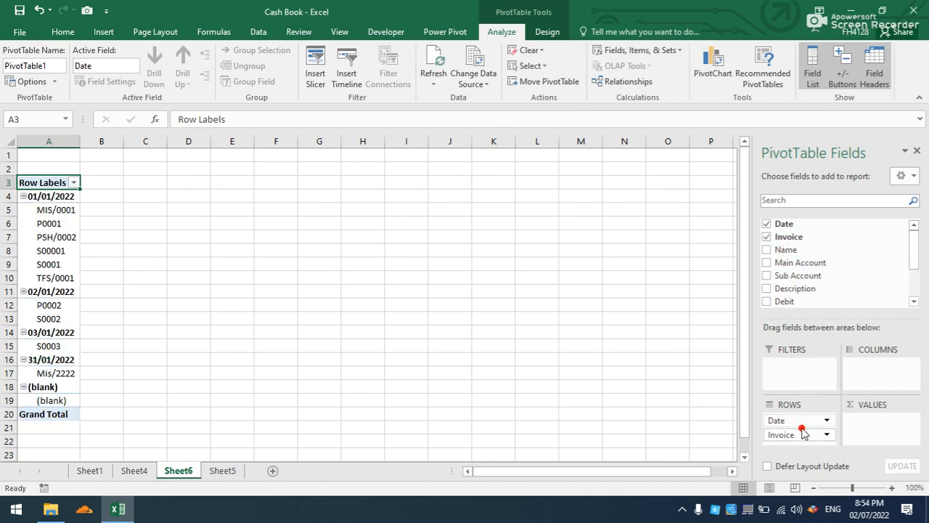
pyautogui.moveTo(785, 249); pyautogui.dragTo(794, 420)
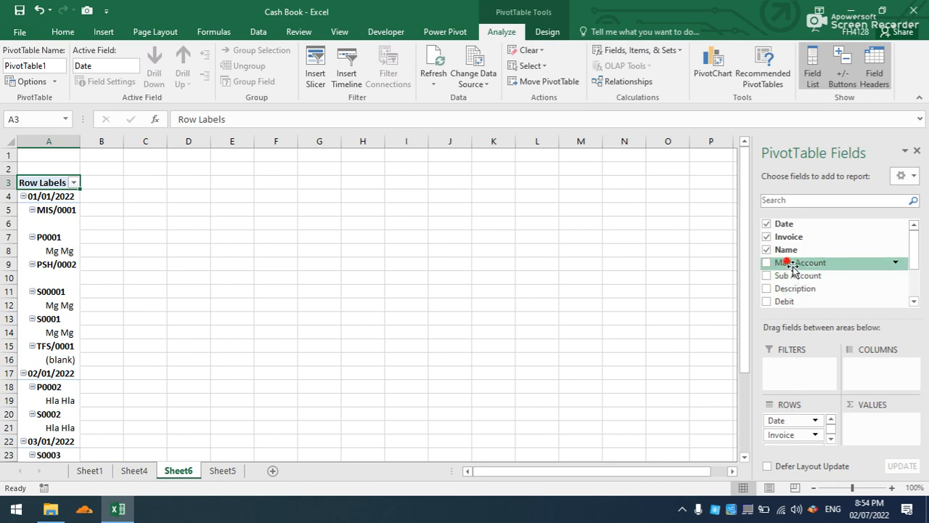
# Use Main Account as the PivotTable's report filter and add Debit and Credit as value fields.
pyautogui.moveTo(793, 267); pyautogui.dragTo(794, 378)
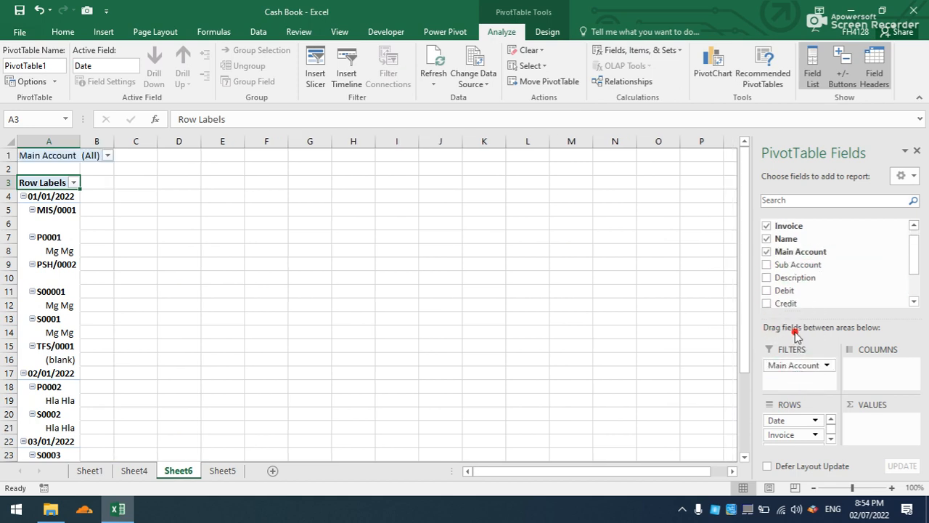
pyautogui.moveTo(796, 289); pyautogui.dragTo(852, 421)
pyautogui.moveTo(790, 303); pyautogui.dragTo(882, 436)
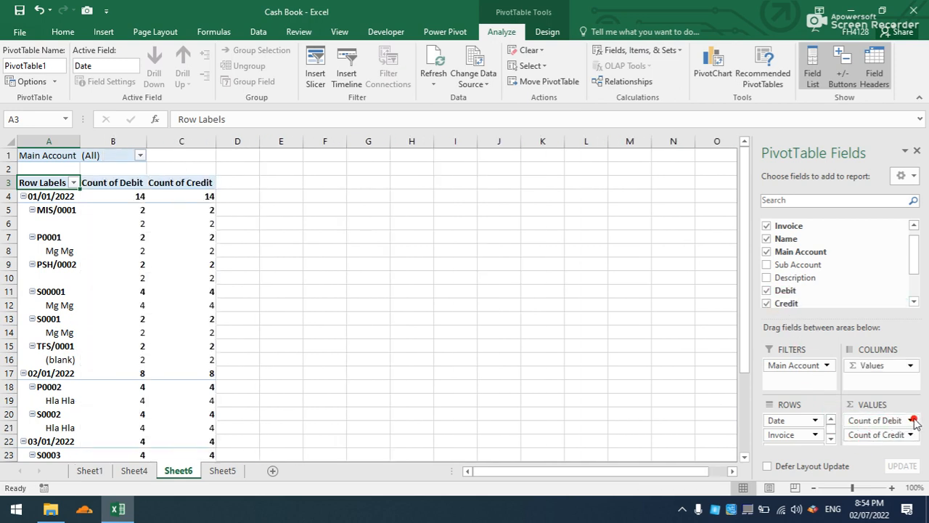
# Summarize the PivotTable's Debit value field by Sum.
pyautogui.click(913, 420)
pyautogui.click(860, 404)
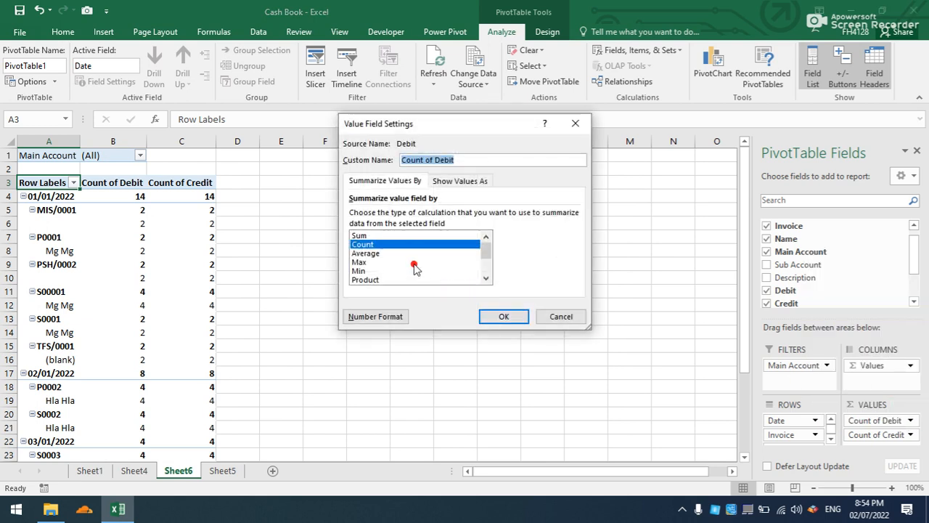
pyautogui.click(395, 235)
pyautogui.click(504, 317)
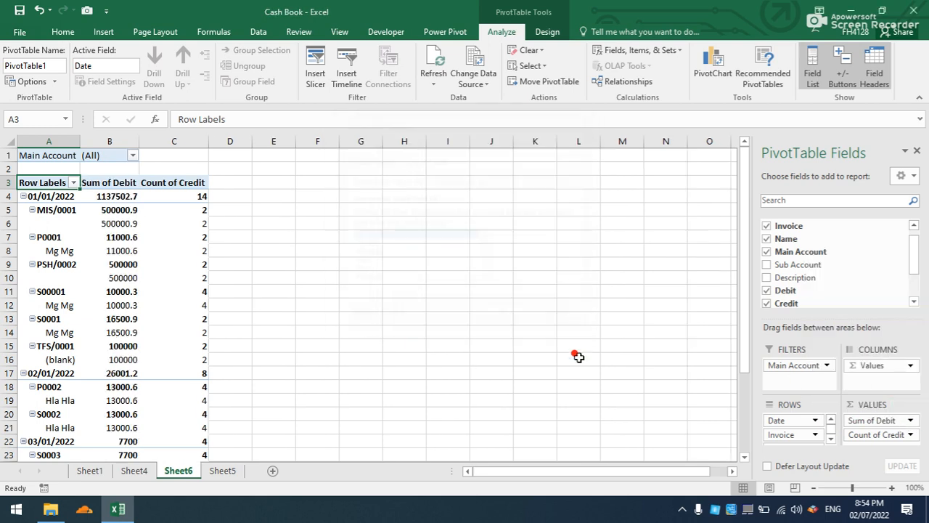
# Summarize the Credit value field by Sum and give it the Accounting number format with symbol None.
pyautogui.click(912, 436)
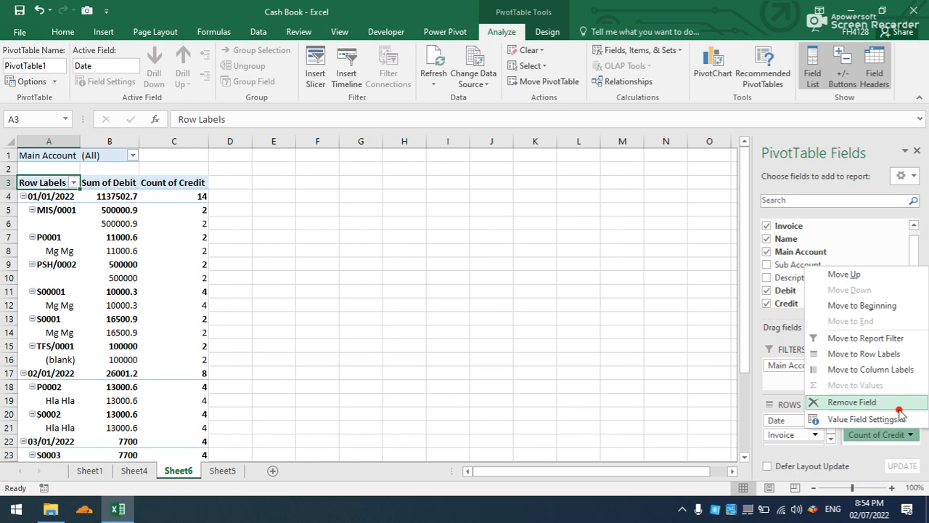
pyautogui.click(862, 419)
pyautogui.click(363, 236)
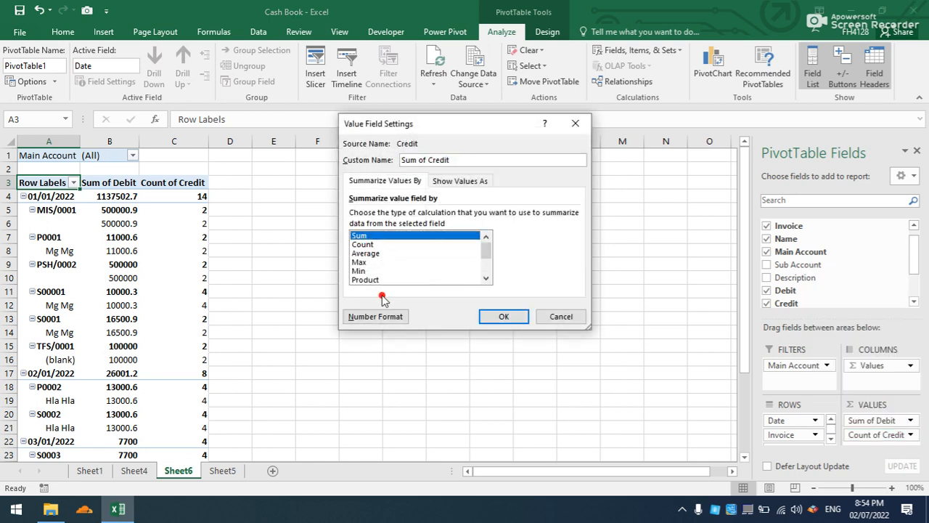
pyautogui.click(383, 314)
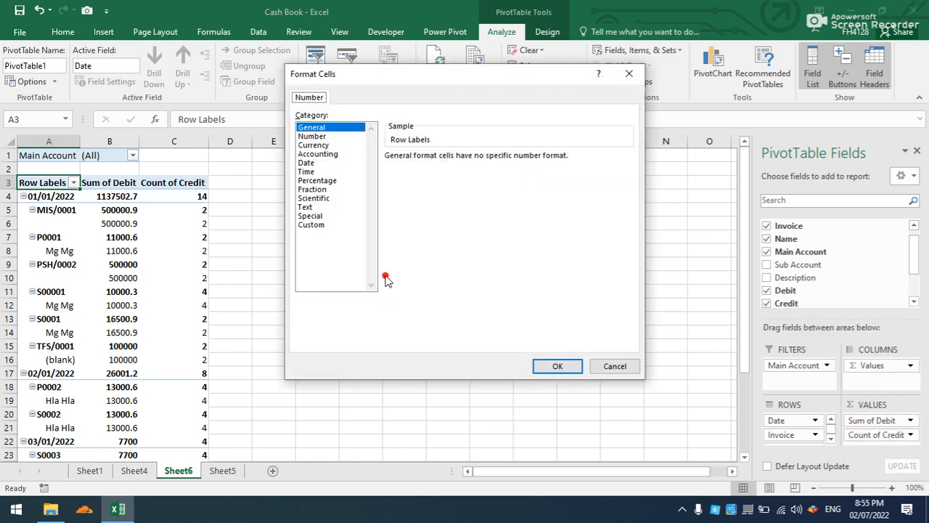
pyautogui.click(334, 155)
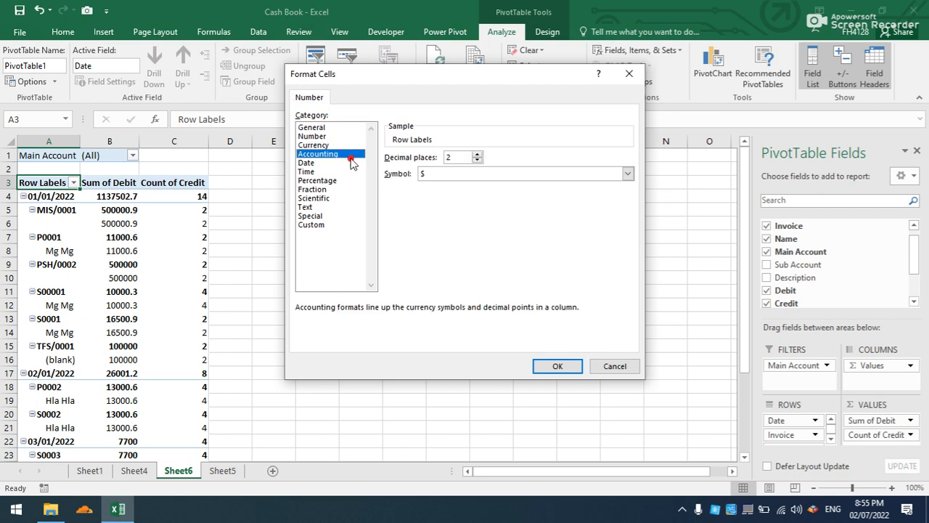
pyautogui.click(498, 174)
pyautogui.click(462, 197)
pyautogui.click(556, 365)
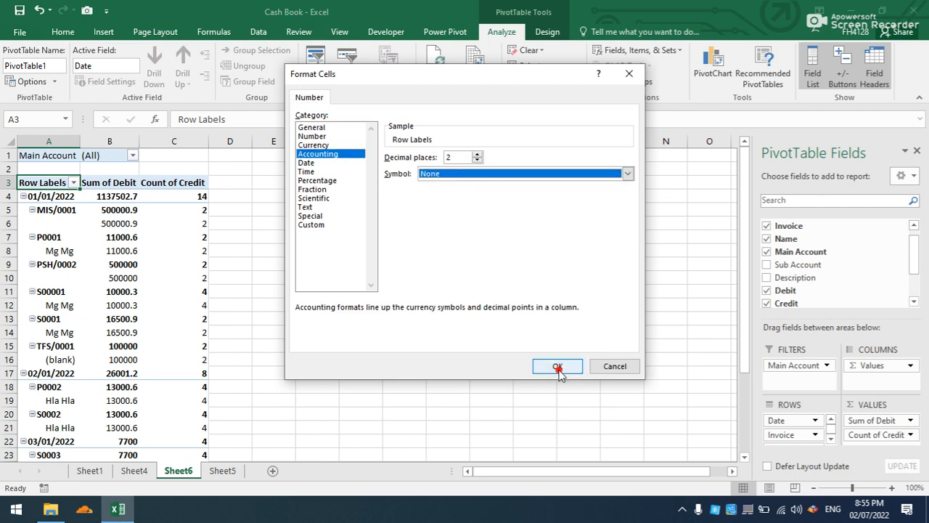
pyautogui.click(503, 316)
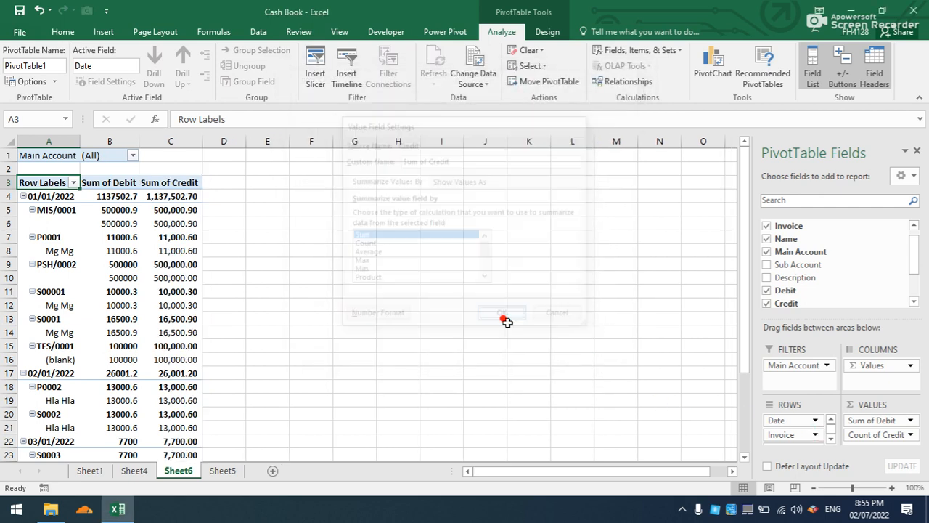
# Give the Sum of Debit value field the Accounting number format with symbol None.
pyautogui.click(881, 421)
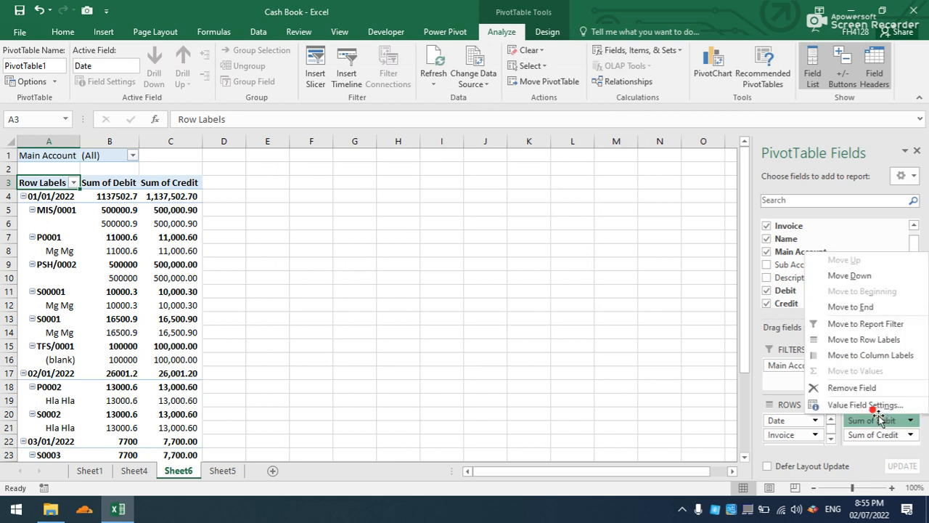
pyautogui.click(877, 405)
pyautogui.click(389, 312)
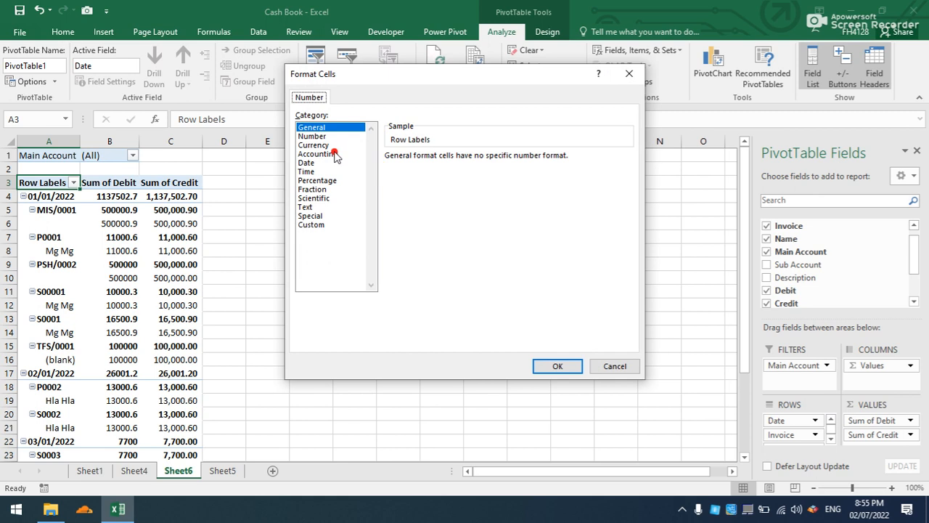
pyautogui.click(334, 154)
pyautogui.click(468, 172)
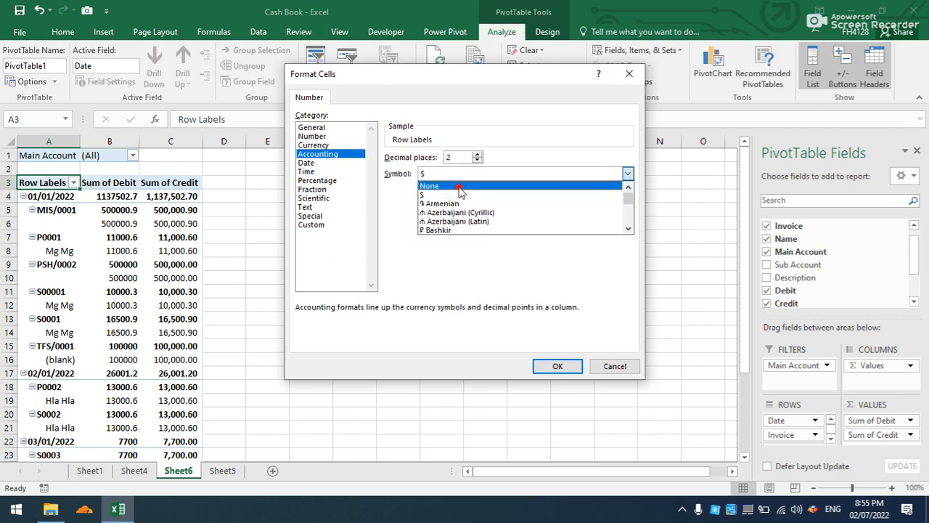
pyautogui.click(461, 183)
pyautogui.click(549, 367)
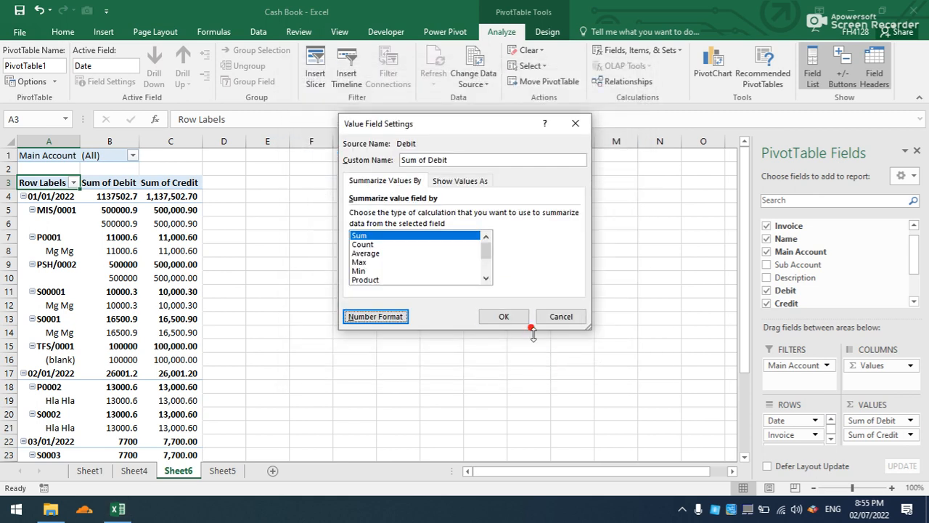
pyautogui.click(512, 316)
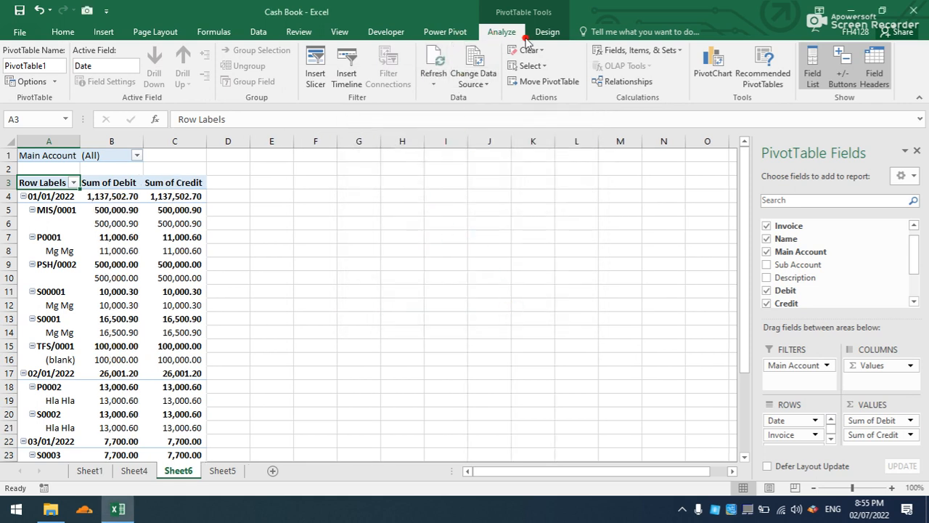
# Show the PivotTable in tabular form and repeat all item labels.
pyautogui.click(536, 38)
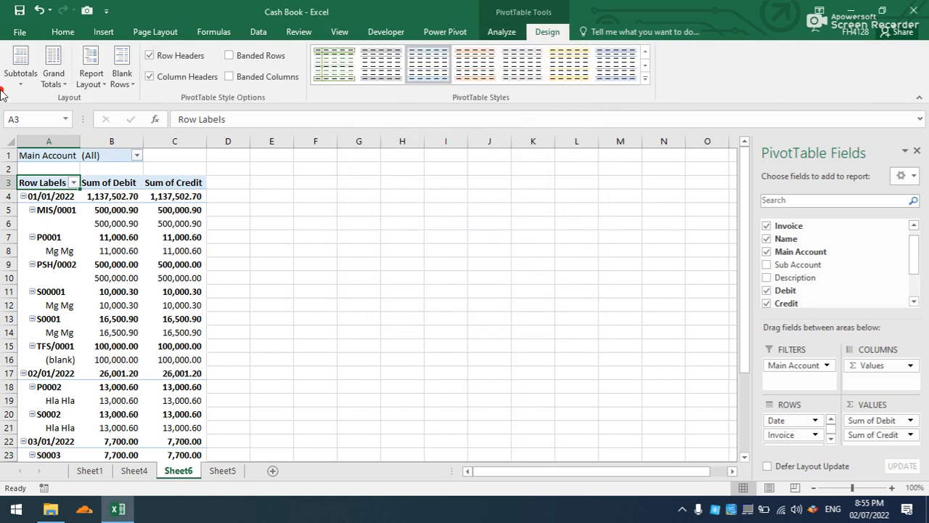
pyautogui.click(90, 77)
pyautogui.click(106, 166)
pyautogui.click(91, 77)
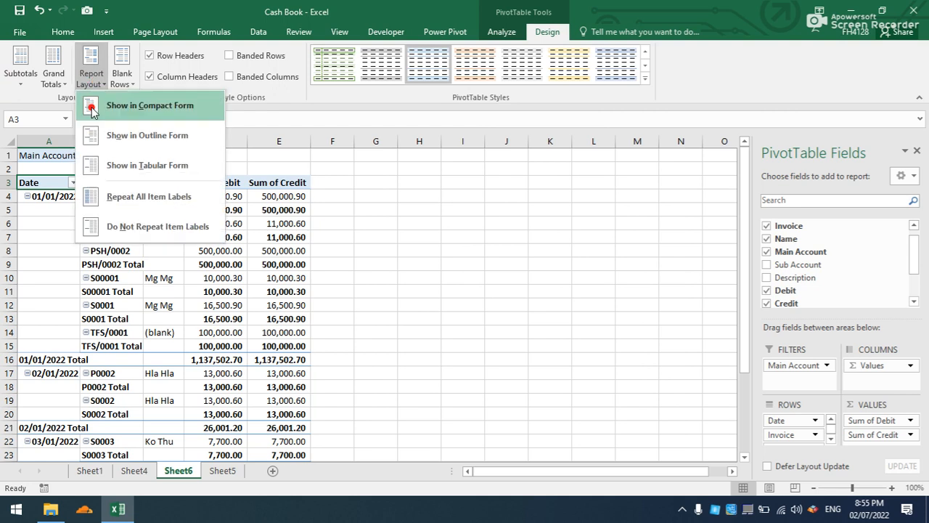
pyautogui.click(123, 196)
# Remove all subtotals from the PivotTable and turn grand totals off for rows and columns.
pyautogui.click(16, 78)
pyautogui.click(43, 101)
pyautogui.click(44, 82)
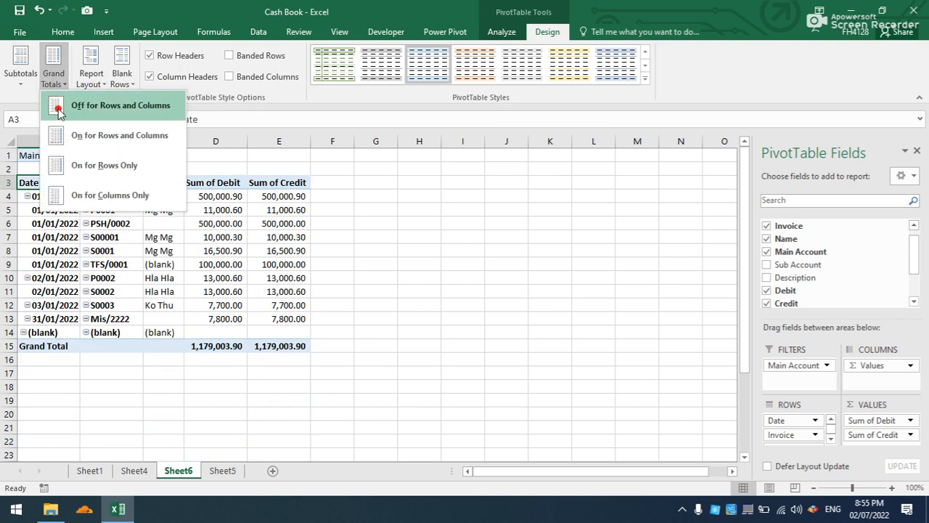
pyautogui.click(60, 113)
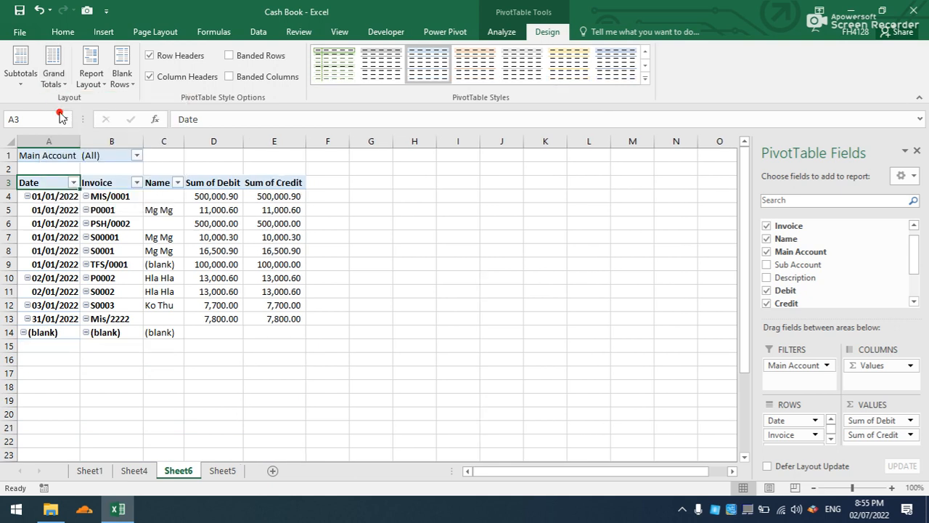
# Hide the PivotTable's +/- buttons and turn off autofitting column widths on update.
pyautogui.click(500, 31)
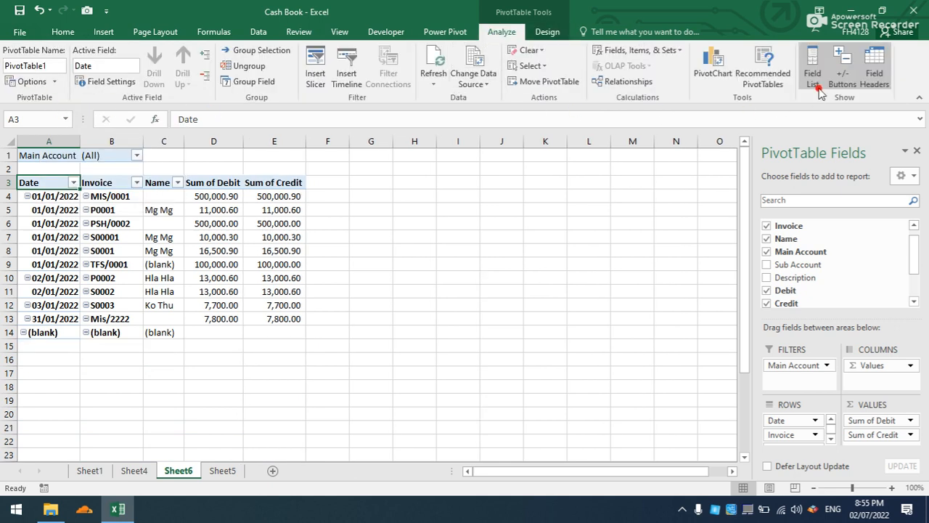
pyautogui.click(840, 69)
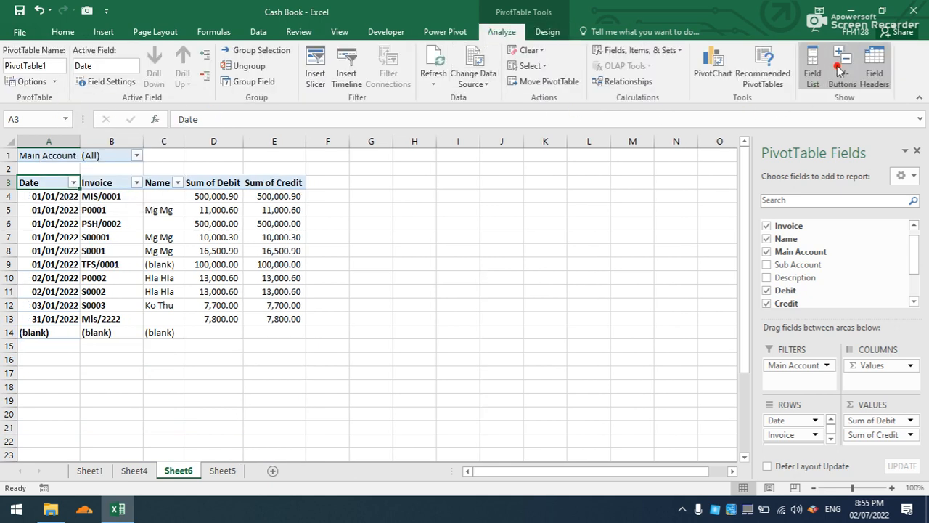
pyautogui.click(203, 276)
pyautogui.rightClick(205, 278)
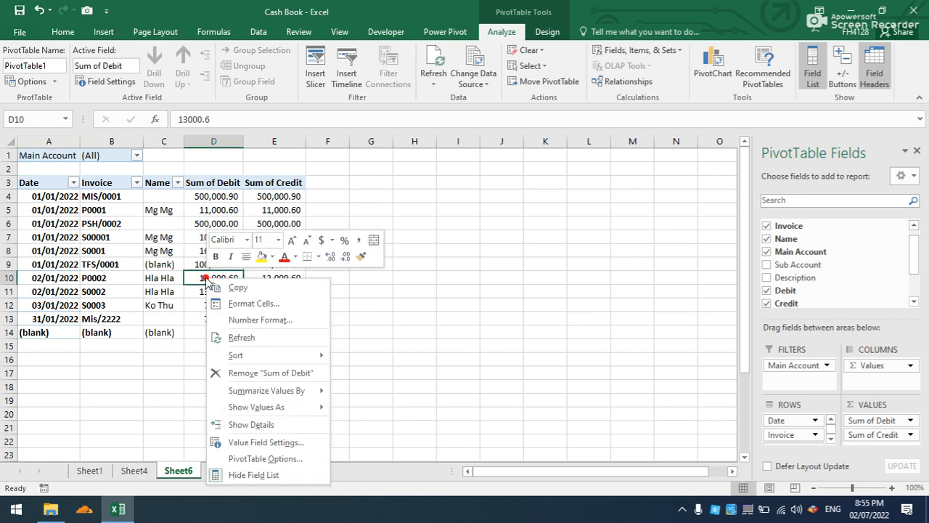
pyautogui.click(258, 458)
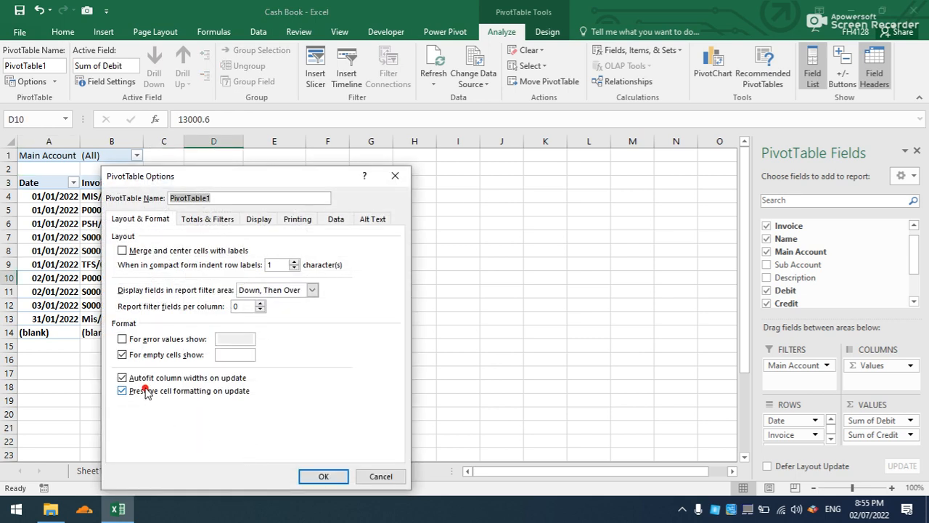
pyautogui.click(143, 382)
pyautogui.click(322, 475)
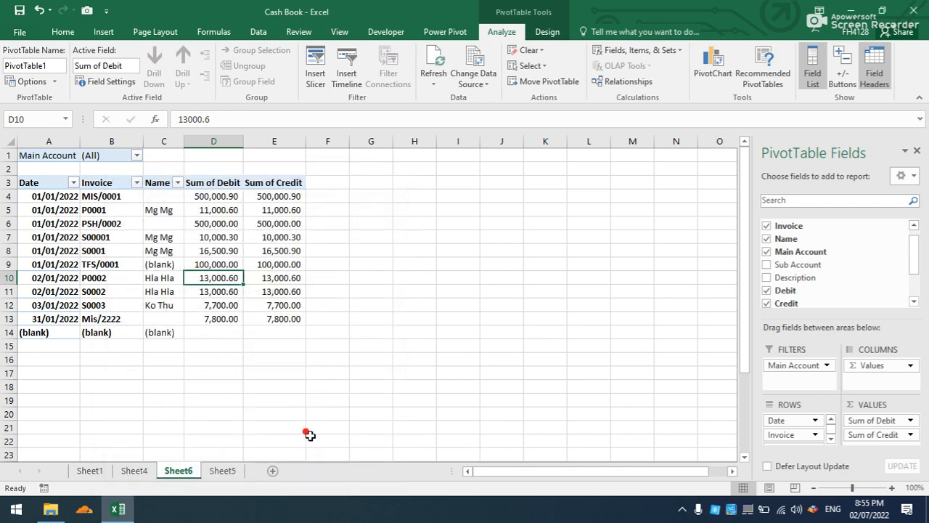
# Add Description to the PivotTable's rows after Name, and widen the Name, Description and Sum of Credit columns.
pyautogui.click(265, 319)
pyautogui.moveTo(185, 141); pyautogui.dragTo(233, 165)
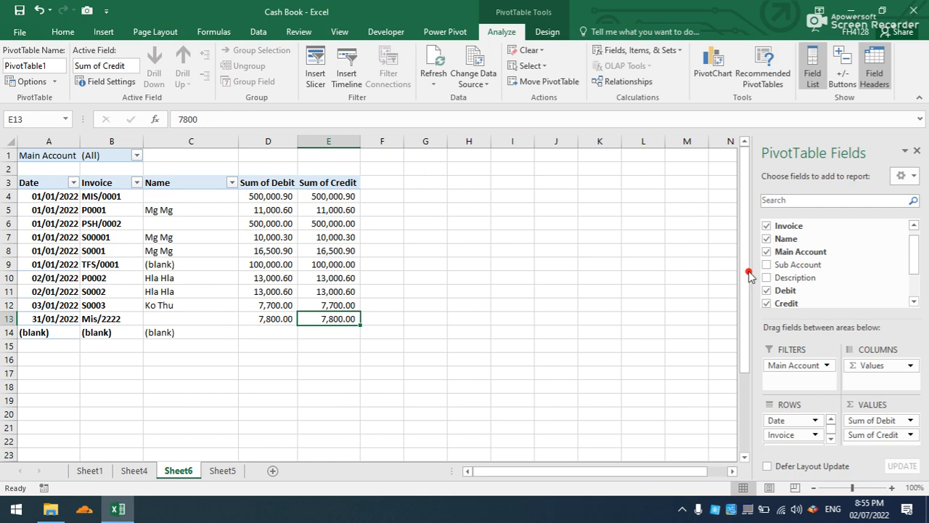
pyautogui.moveTo(780, 280); pyautogui.dragTo(786, 445)
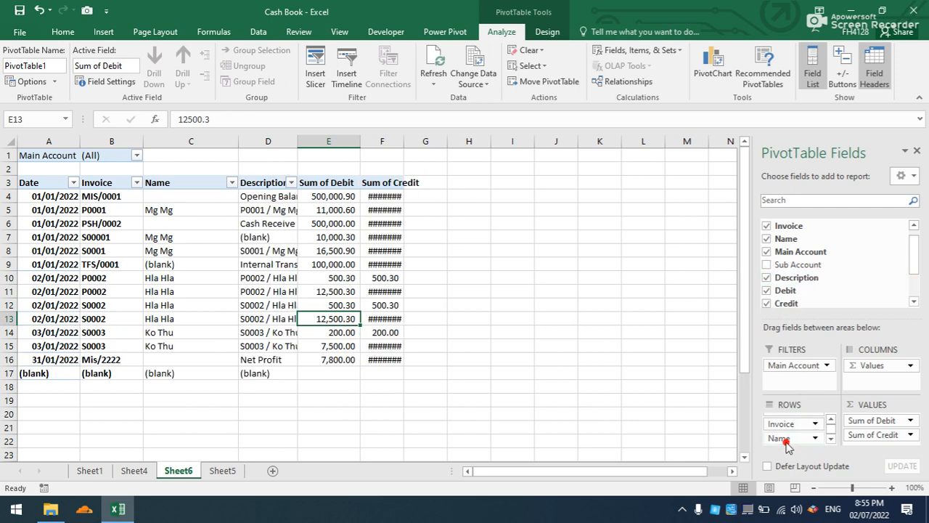
pyautogui.moveTo(403, 135); pyautogui.dragTo(463, 137)
pyautogui.moveTo(299, 138); pyautogui.dragTo(363, 143)
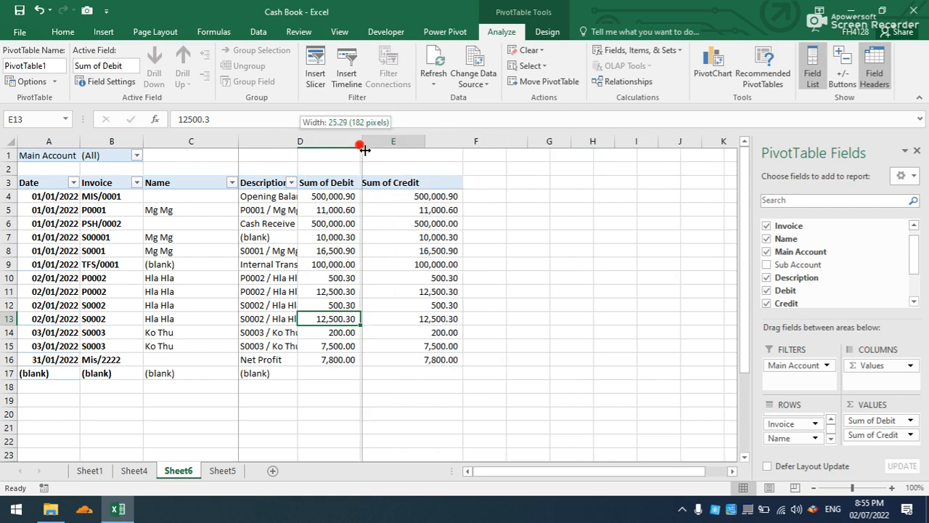
# Hide the worksheet gridlines on Sheet6.
pyautogui.click(241, 236)
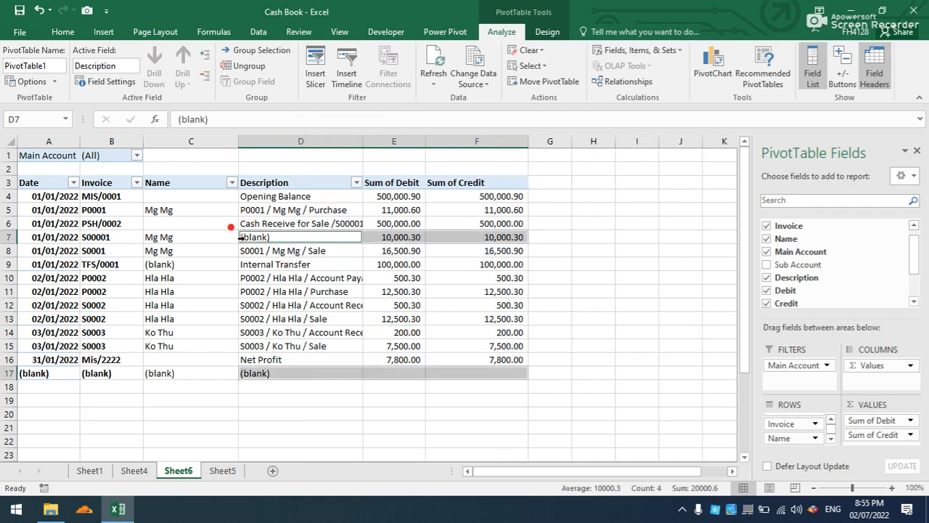
pyautogui.click(546, 32)
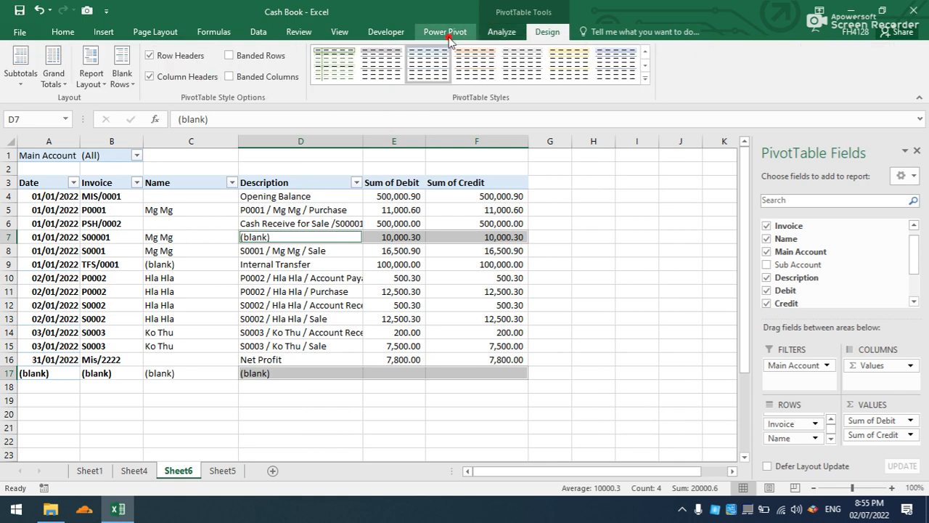
pyautogui.click(339, 32)
pyautogui.click(151, 76)
pyautogui.click(263, 264)
# Apply the Light PivotTable style with black borders and column lines.
pyautogui.click(553, 33)
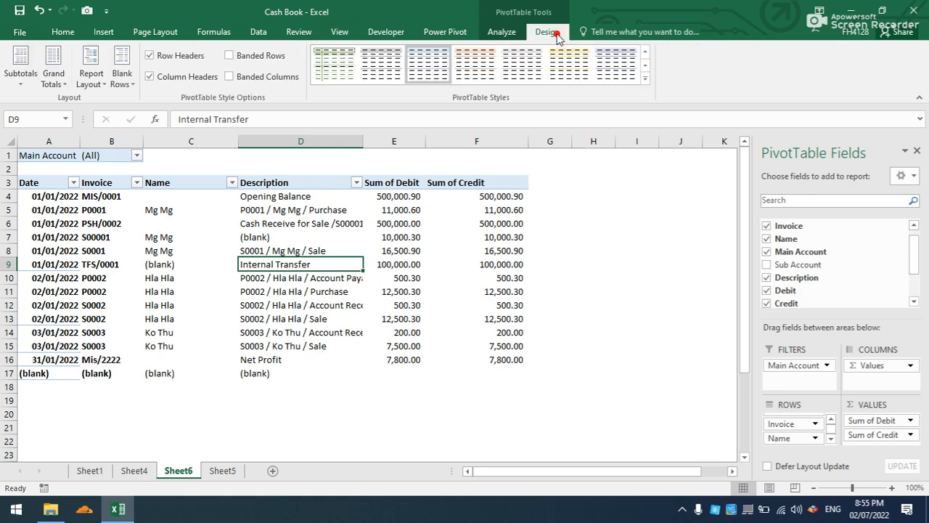
pyautogui.click(645, 76)
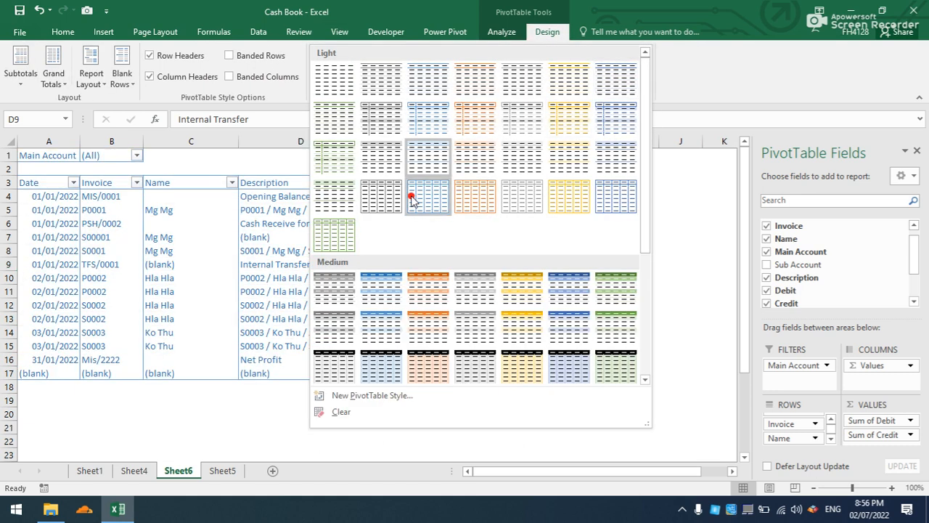
pyautogui.click(388, 201)
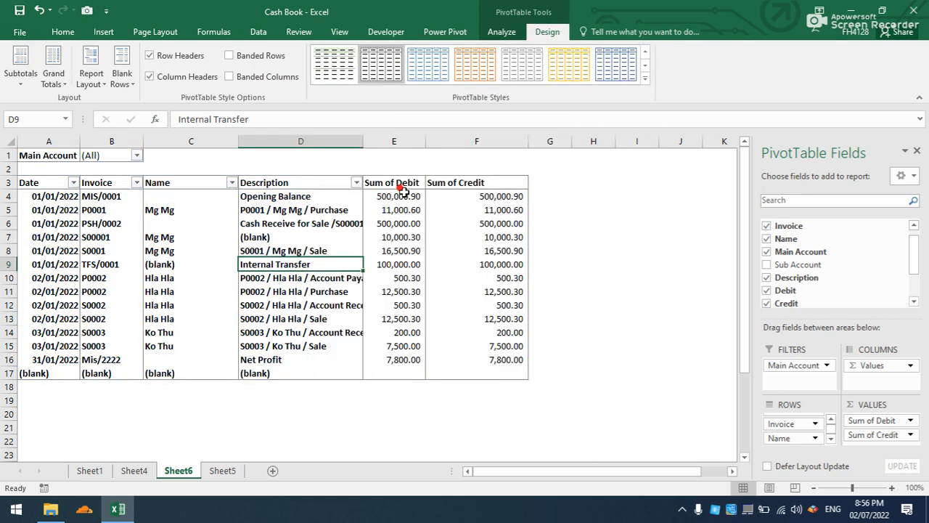
# Widen the Sum of Debit column and rename the Sum of Debit header to IN and Sum of Credit to OUT.
pyautogui.moveTo(421, 143); pyautogui.dragTo(450, 145)
pyautogui.click(422, 177)
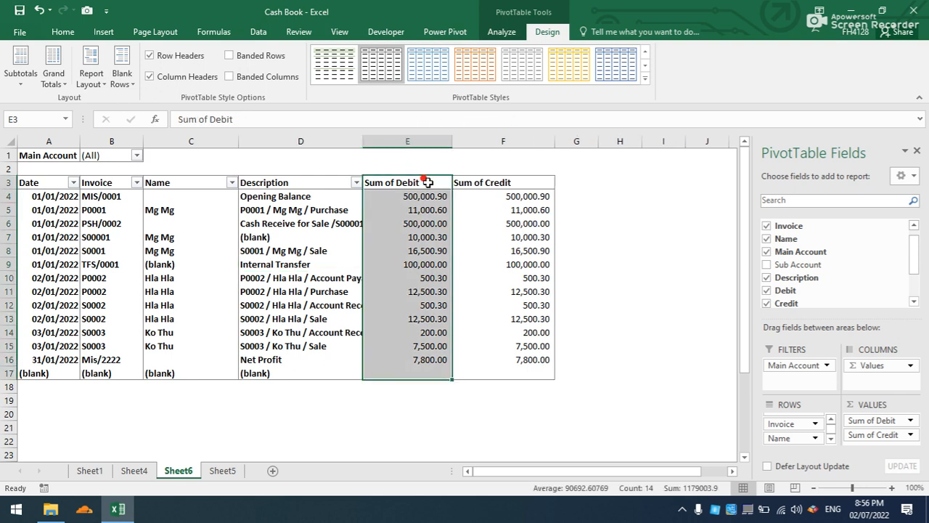
pyautogui.click(426, 181)
pyautogui.write('IN')
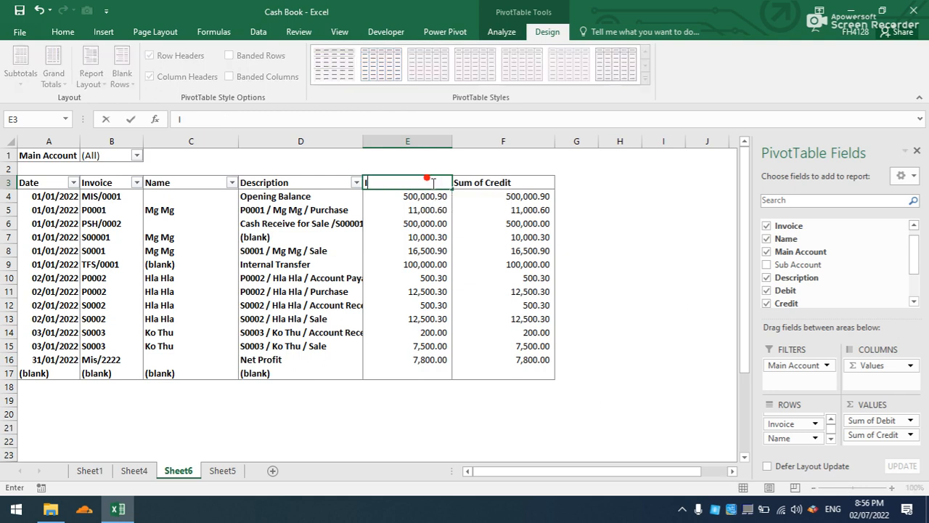
pyautogui.click(485, 182)
pyautogui.write('Ou')
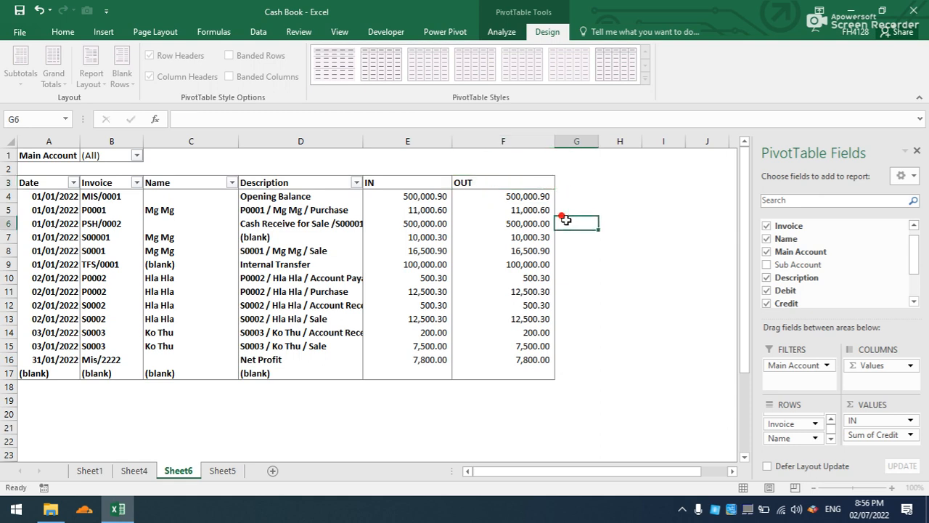
# Close the PivotTable field list and insert two blank rows above the Main Account filter.
pyautogui.click(476, 248)
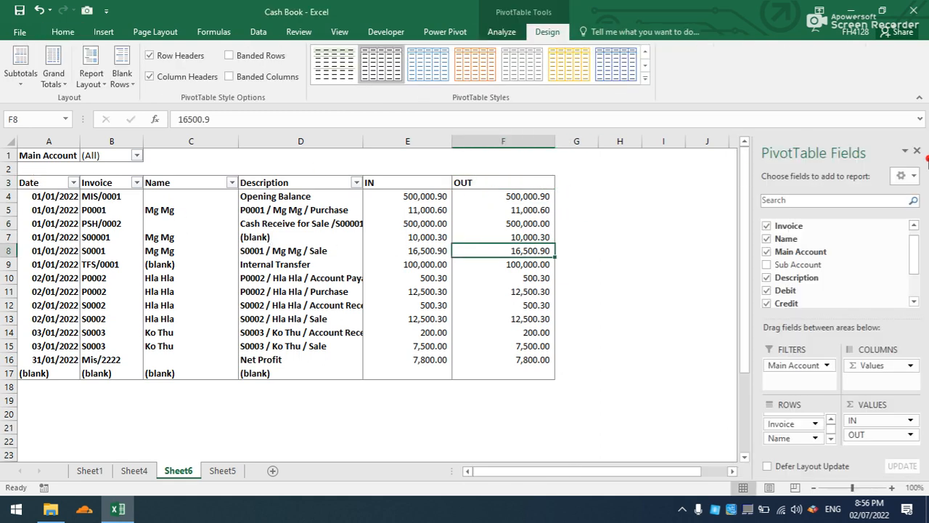
pyautogui.click(918, 149)
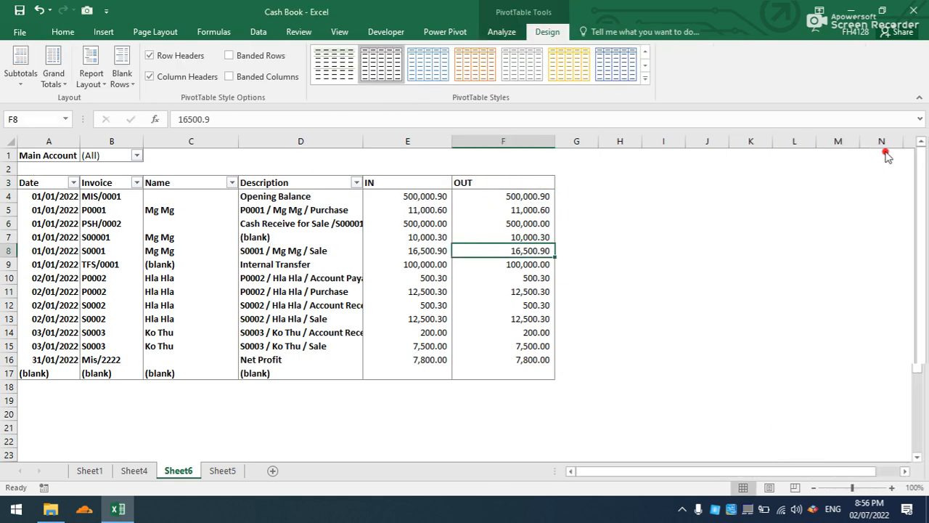
pyautogui.rightClick(7, 154)
pyautogui.click(39, 245)
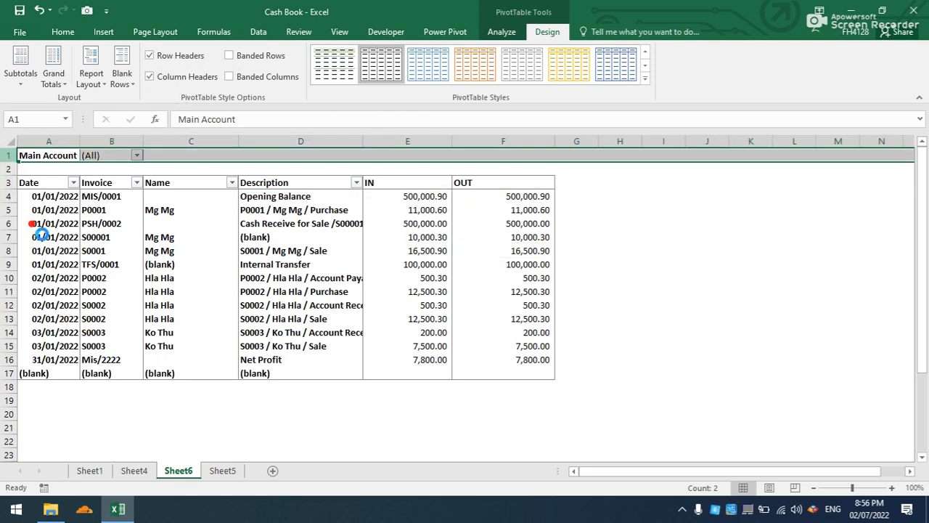
pyautogui.rightClick(8, 150)
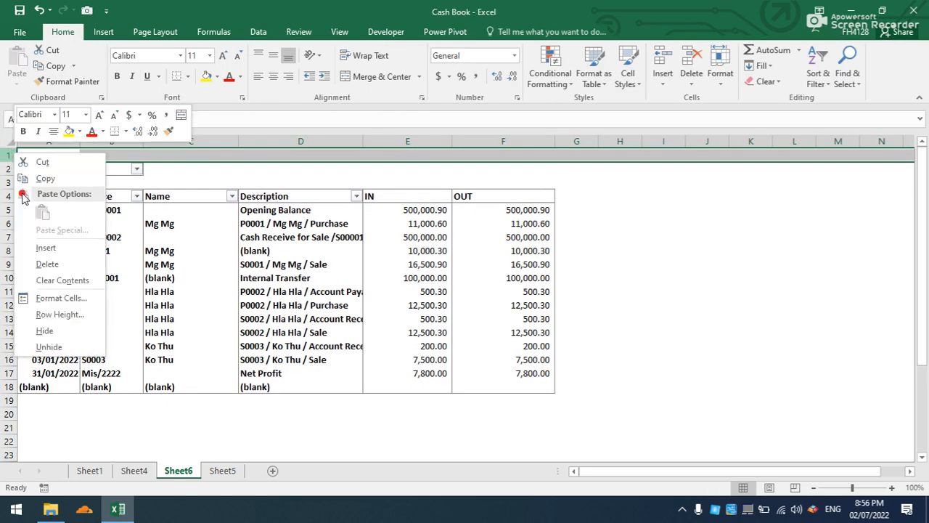
pyautogui.click(41, 247)
# Insert a timeline for the PivotTable's Date field.
pyautogui.click(302, 250)
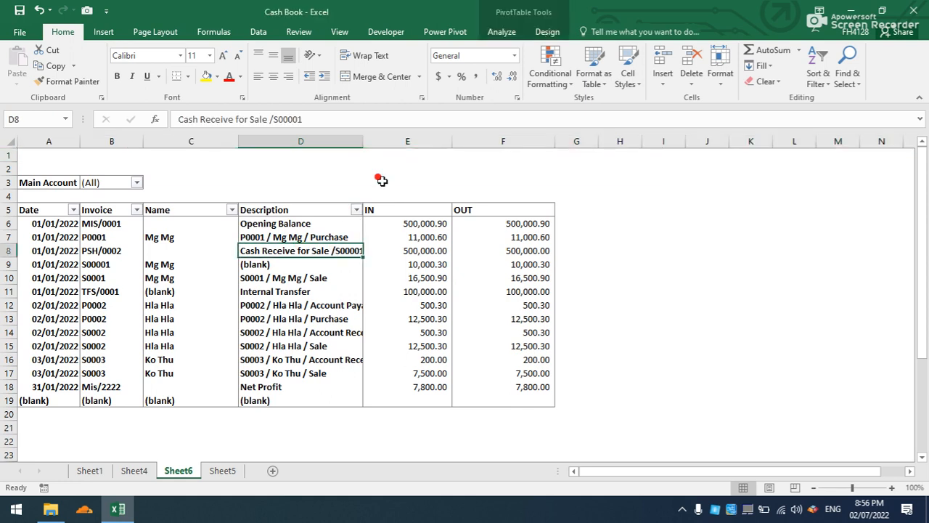
pyautogui.click(502, 32)
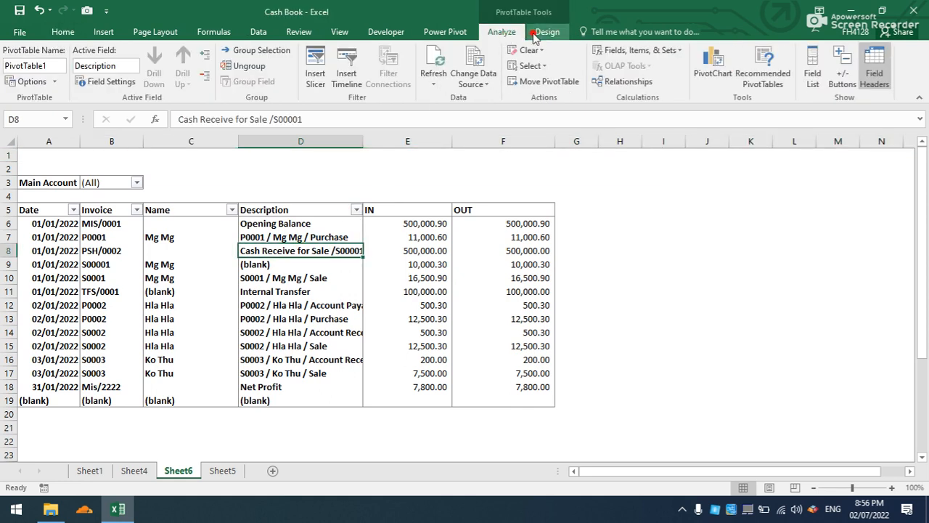
pyautogui.click(347, 77)
pyautogui.click(411, 184)
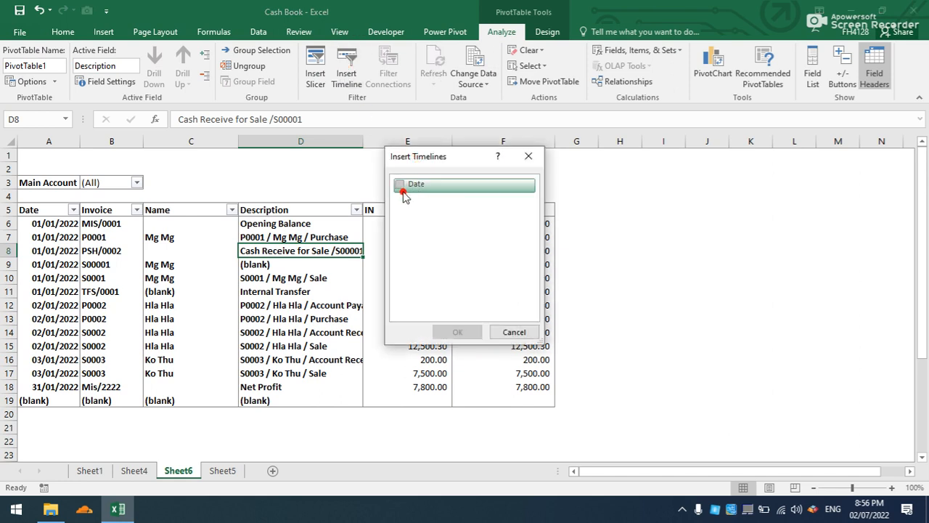
pyautogui.click(455, 332)
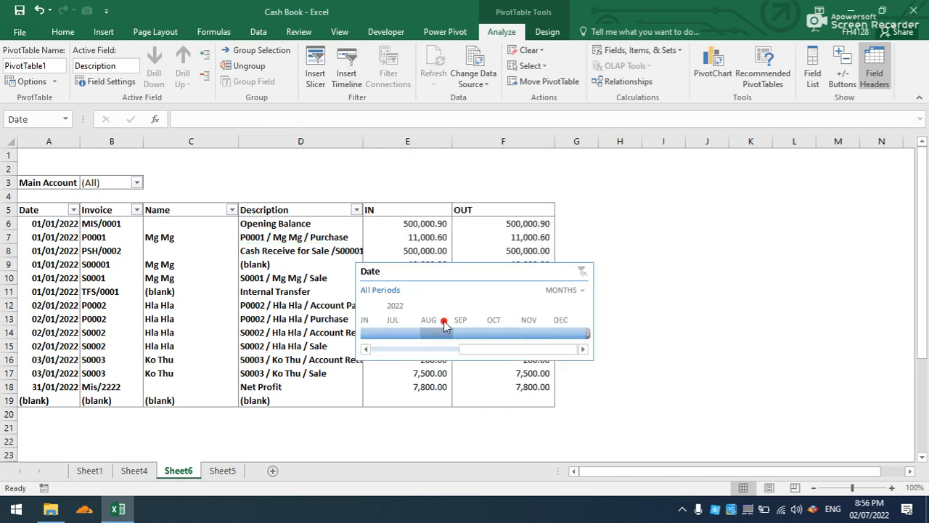
# Set the Date timeline's time level to Days and move it to the empty area beside the OUT column.
pyautogui.click(573, 290)
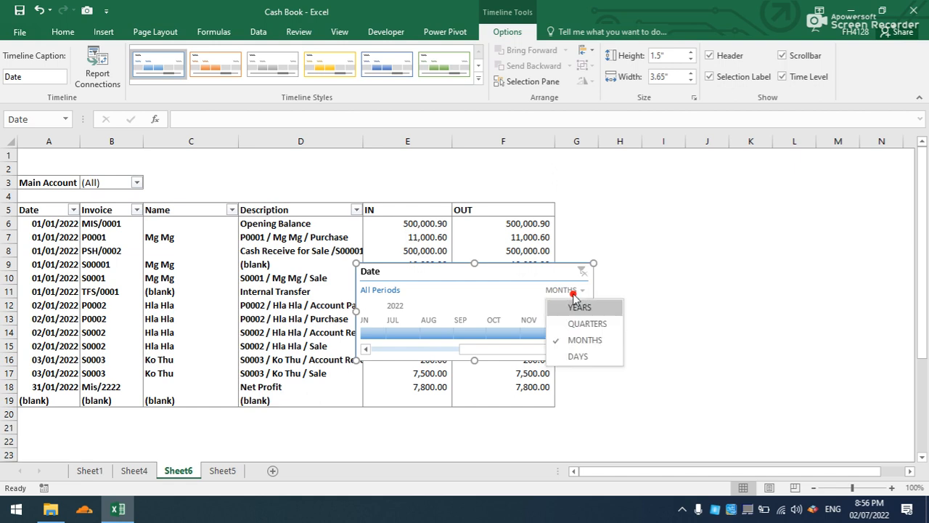
pyautogui.click(570, 354)
pyautogui.moveTo(432, 263); pyautogui.dragTo(671, 170)
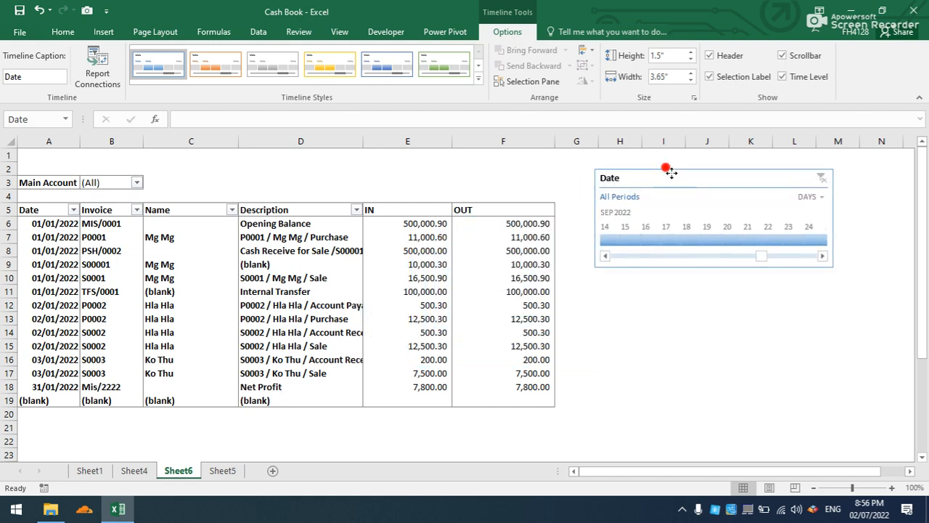
# Total the IN column in E4 with =SUM(E6:E1000) and fill the formula across to F4 for the OUT column.
pyautogui.click(407, 190)
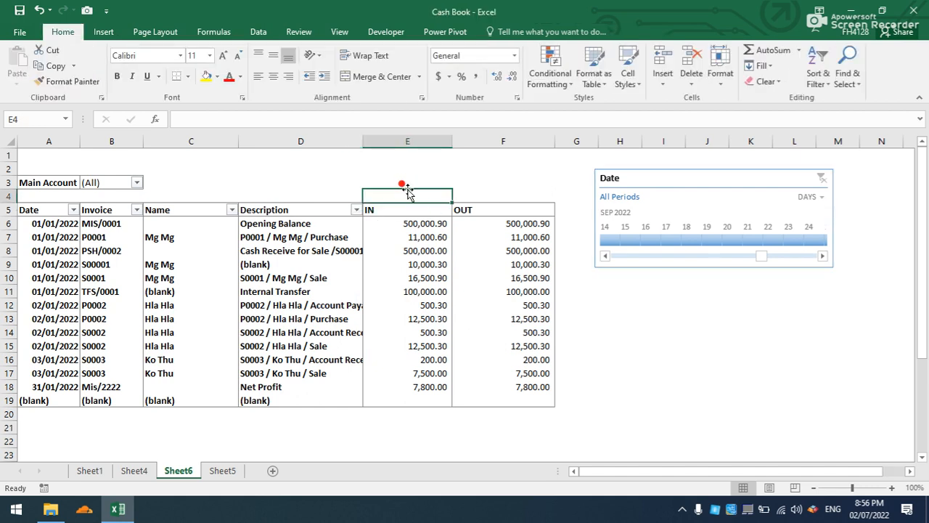
pyautogui.write('=sum')
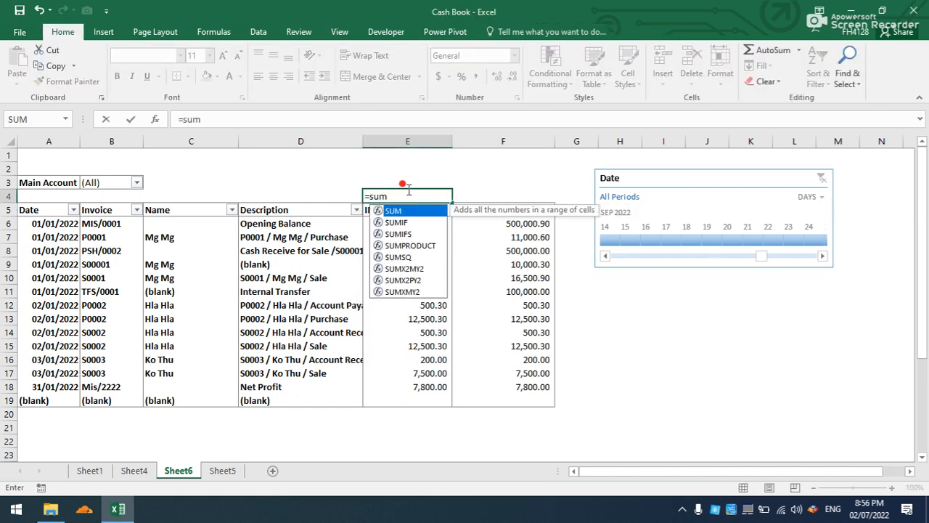
pyautogui.write('(')
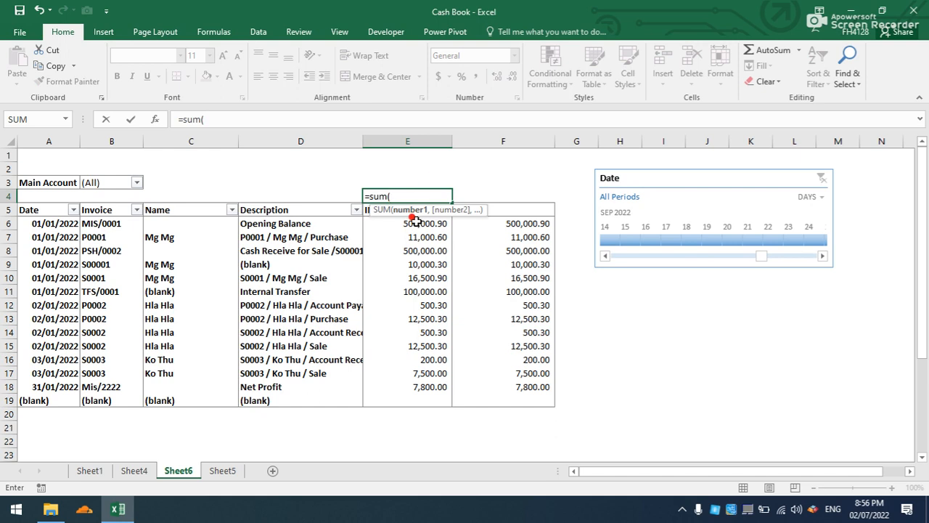
pyautogui.write('E6:E1000)')
pyautogui.press('Return')
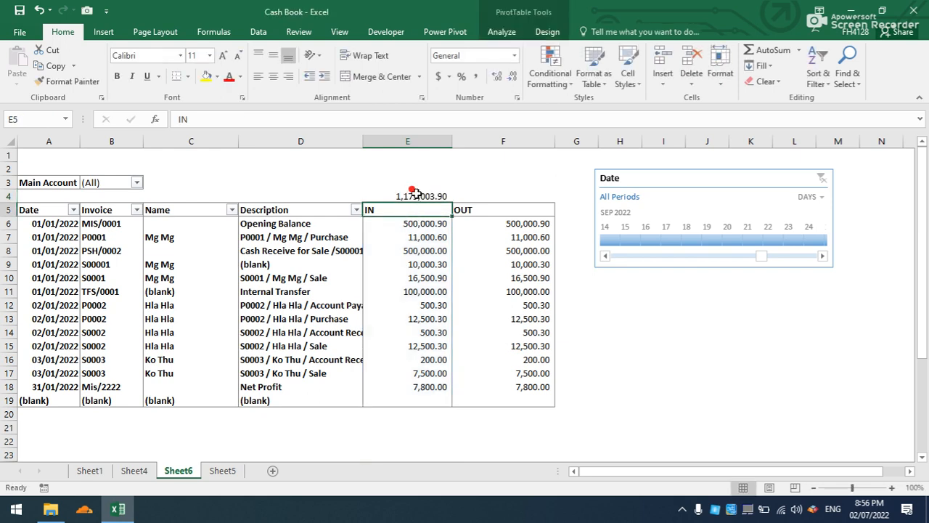
pyautogui.click(443, 196)
pyautogui.moveTo(450, 197); pyautogui.dragTo(508, 194)
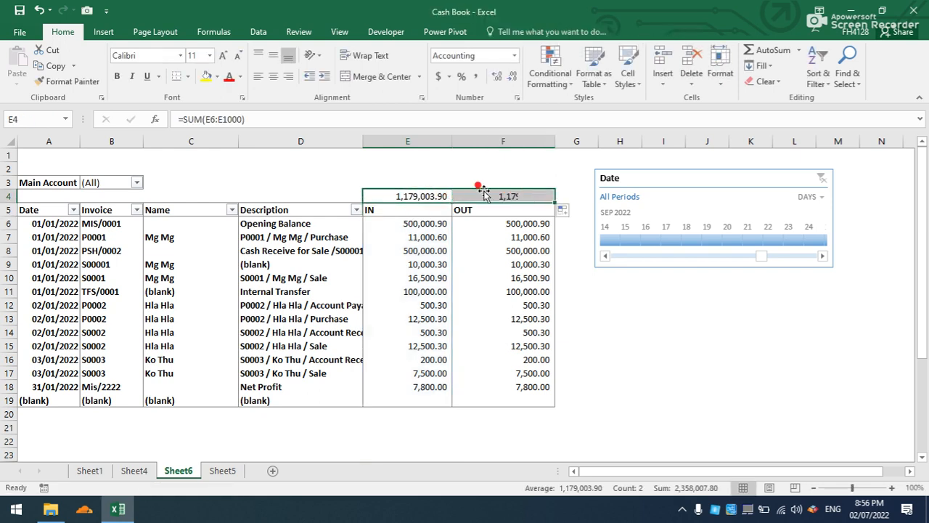
# Enter the label Opening in E2 and Closing in F2.
pyautogui.click(399, 163)
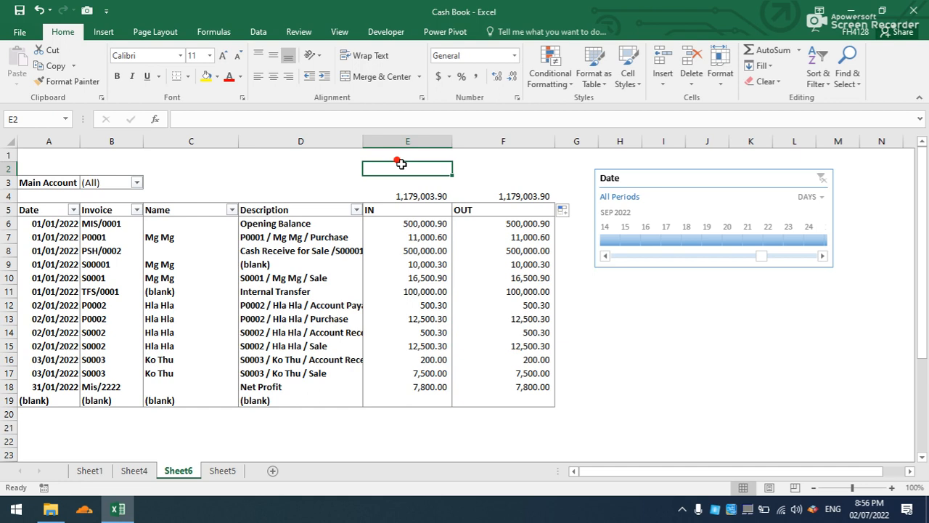
pyautogui.write('Opening')
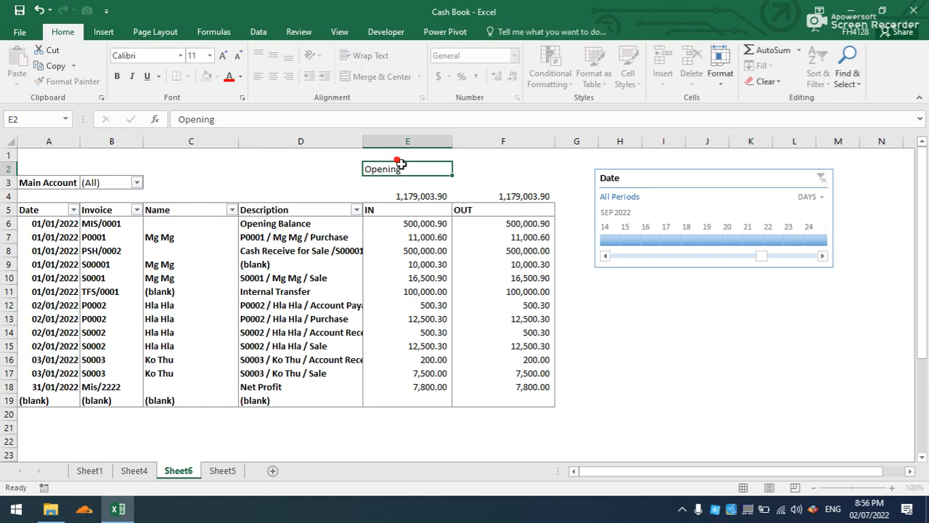
pyautogui.press('Tab')
pyautogui.write('Cl')
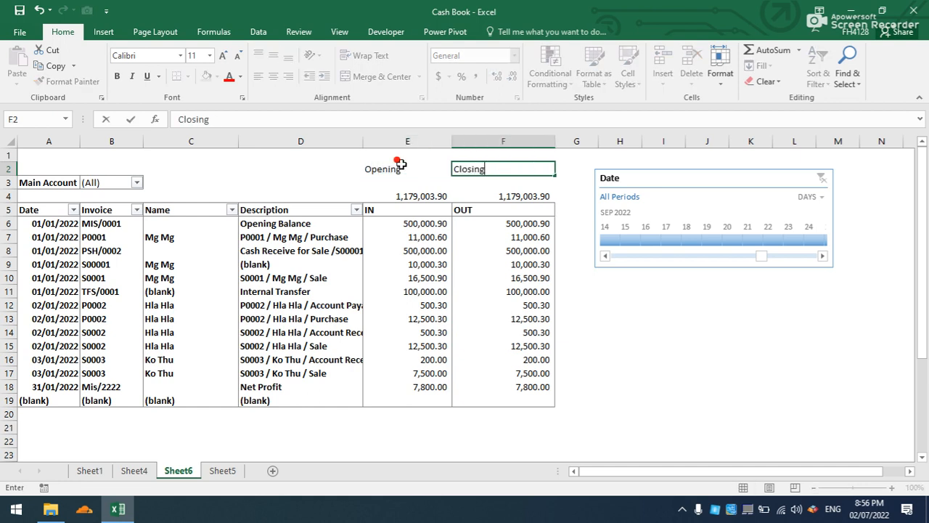
pyautogui.write('osing')
# Apply all borders to E2:F3 and center the cells horizontally and vertically.
pyautogui.moveTo(401, 166); pyautogui.dragTo(456, 181)
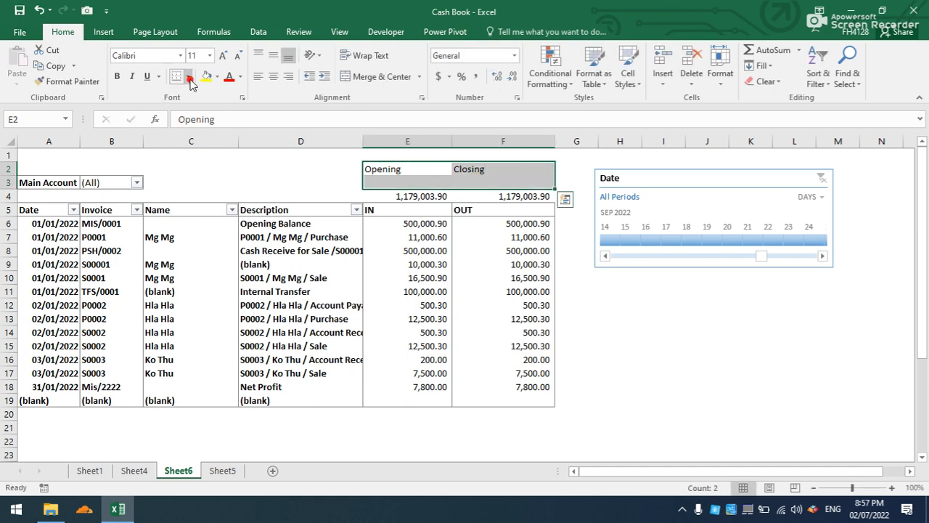
pyautogui.click(187, 76)
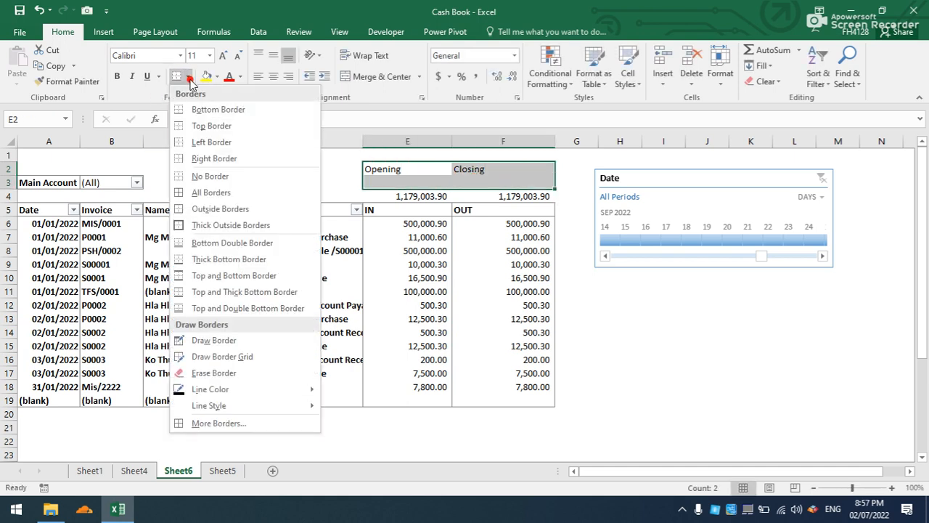
pyautogui.click(187, 193)
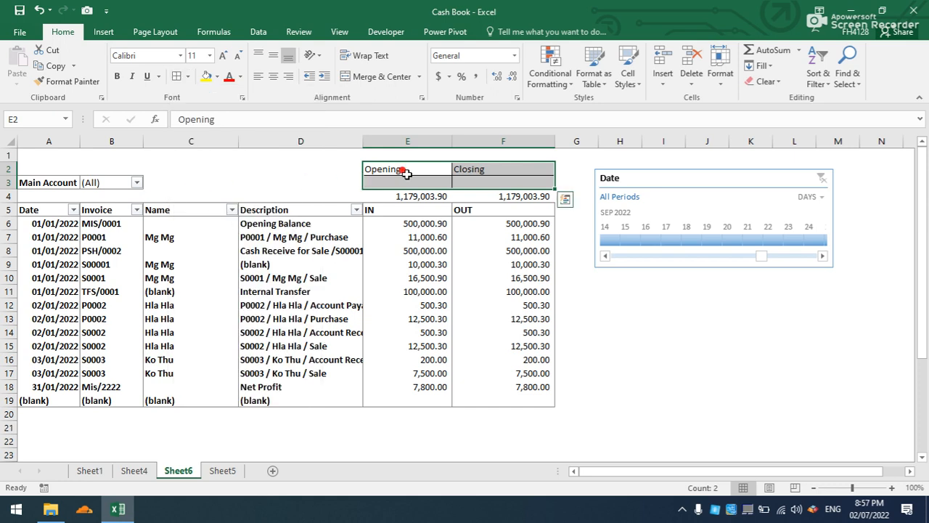
pyautogui.click(273, 76)
pyautogui.click(273, 56)
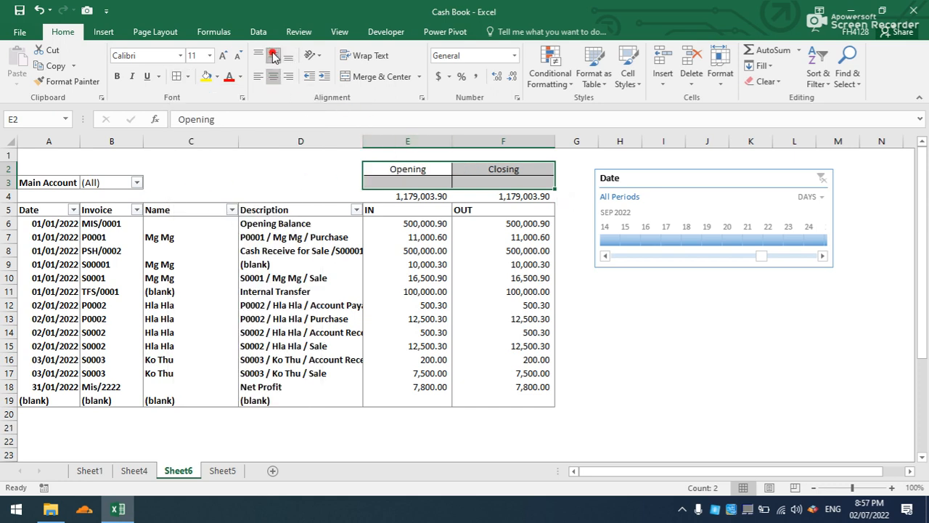
# Widen the Description column to fit its text and start a SUMIFS formula in E3 with Sheet5!I:I (Balance) as sum range.
pyautogui.click(407, 181)
pyautogui.moveTo(366, 143); pyautogui.dragTo(420, 143)
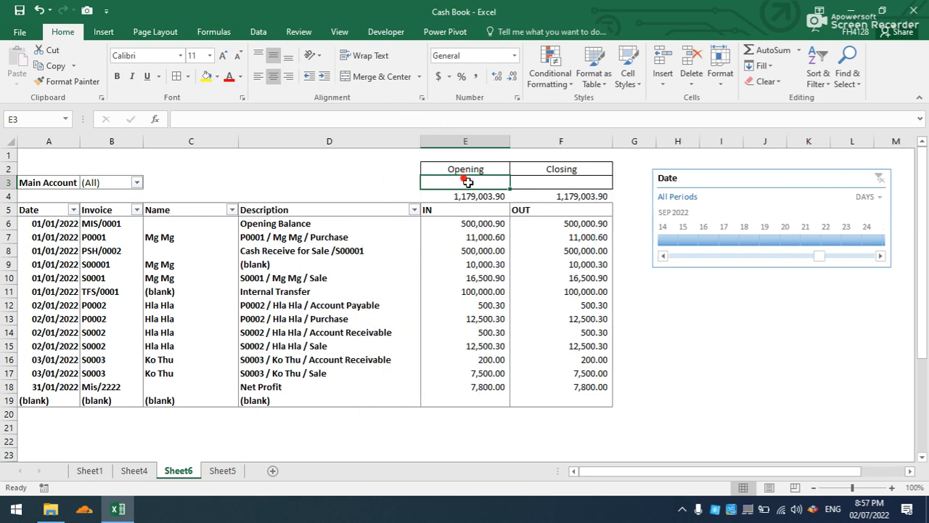
pyautogui.write('=sumifs')
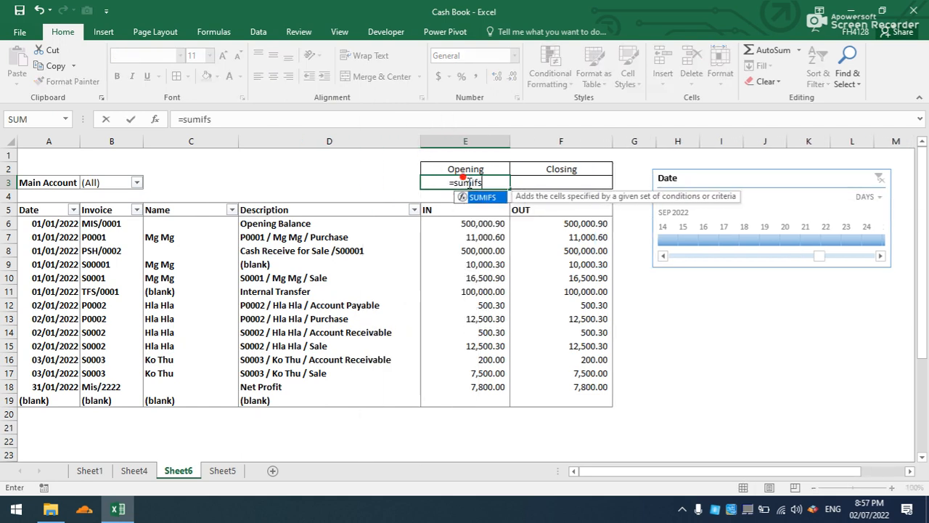
pyautogui.press('Tab')
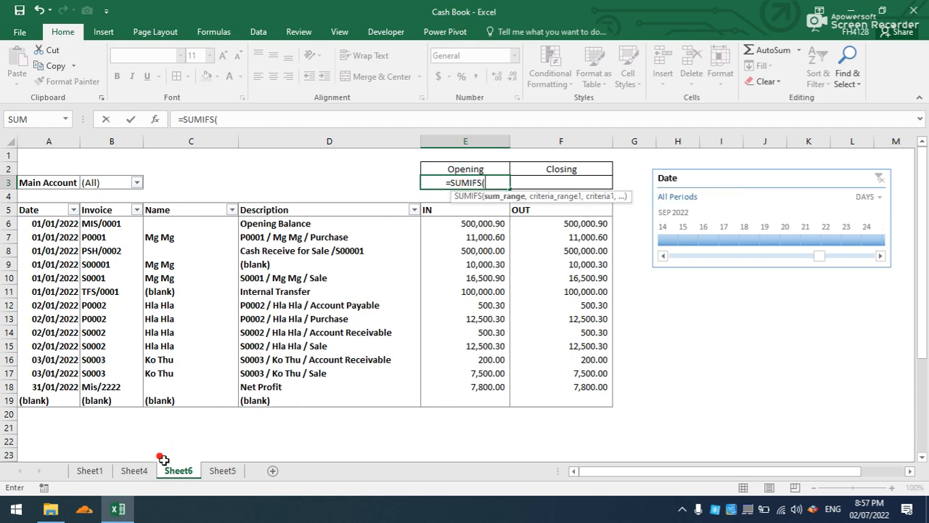
pyautogui.click(215, 474)
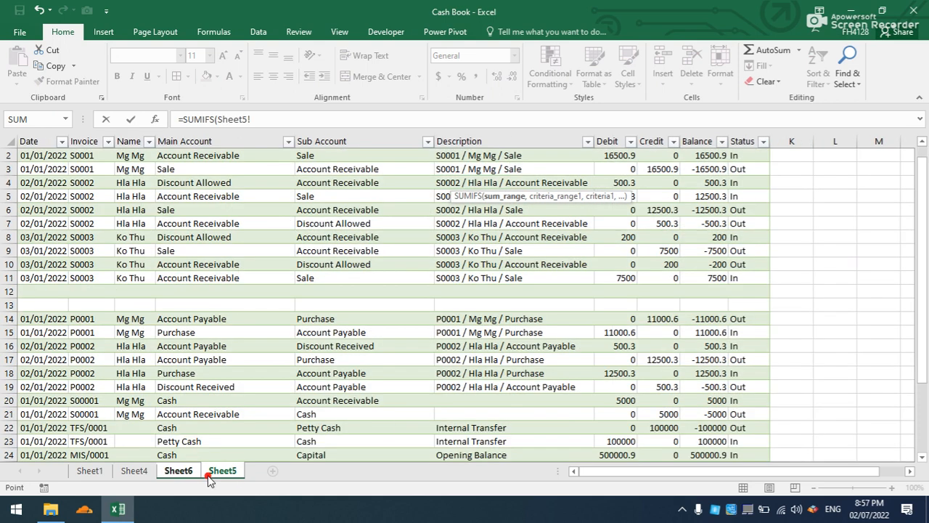
pyautogui.click(694, 135)
pyautogui.click(701, 140)
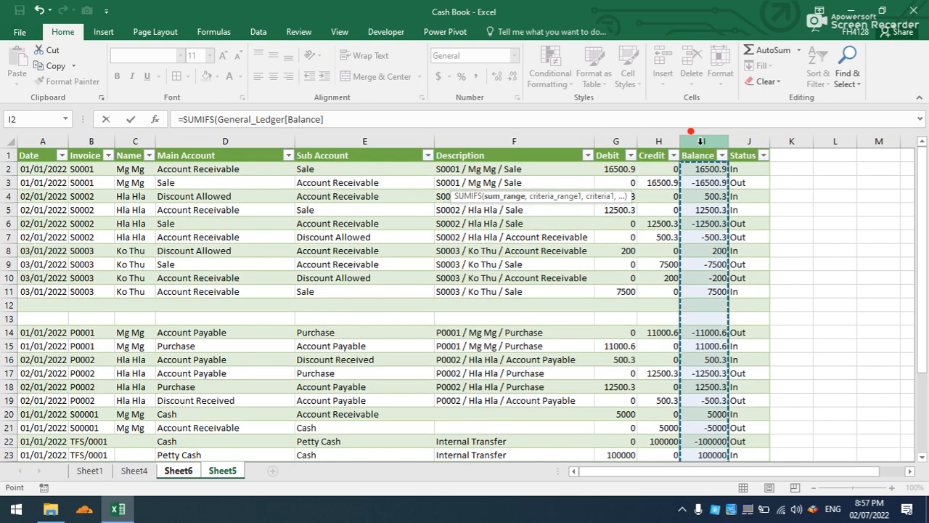
pyautogui.write(',')
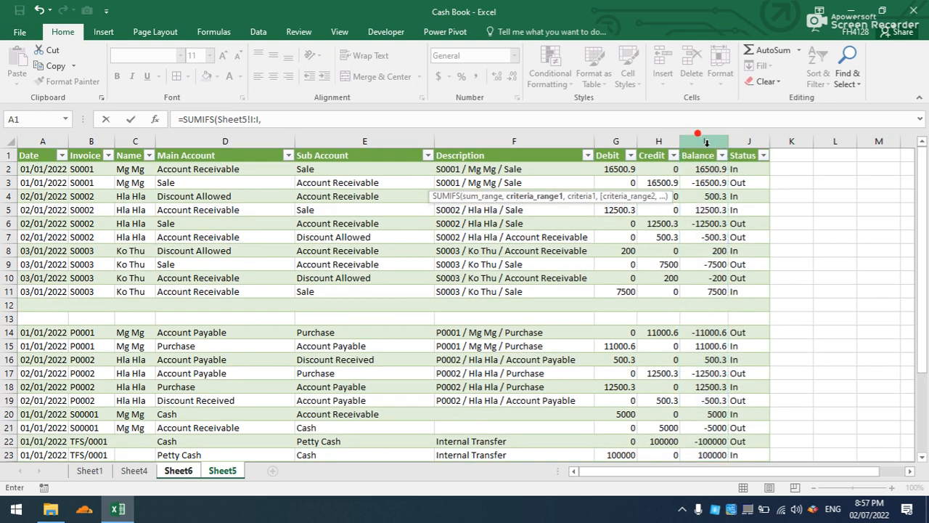
# Add Sheet5!D:D (Main Account) as the first SUMIFS criteria range, with the account filter cell Sheet6!B3 as its criterion.
pyautogui.click(244, 141)
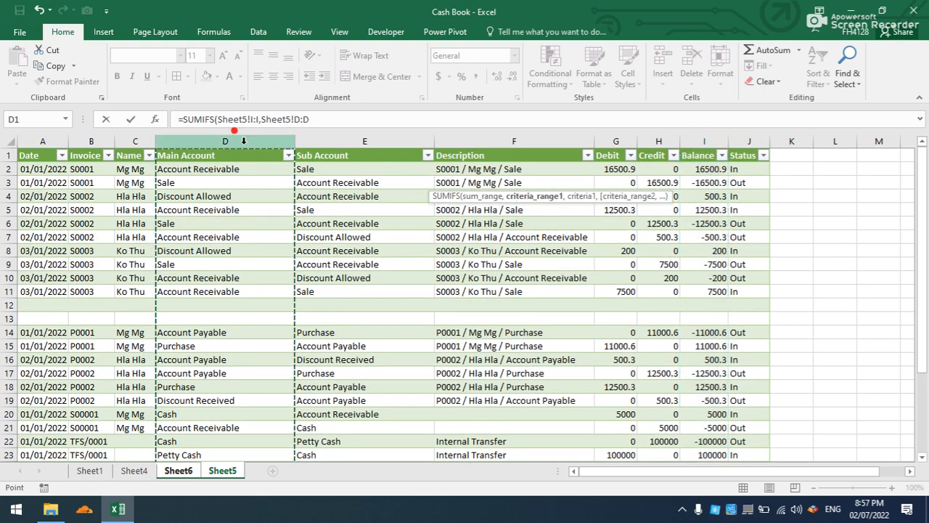
pyautogui.write(',')
pyautogui.click(221, 479)
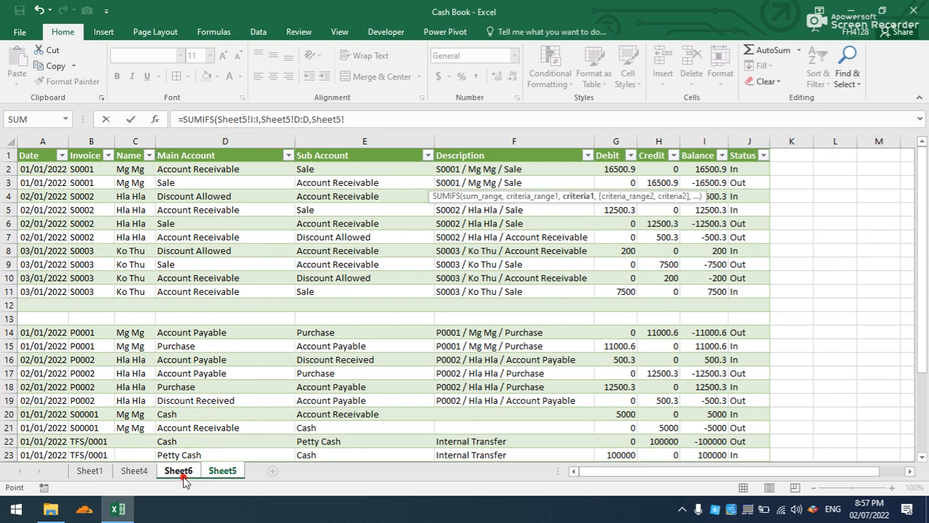
pyautogui.click(181, 476)
pyautogui.click(116, 182)
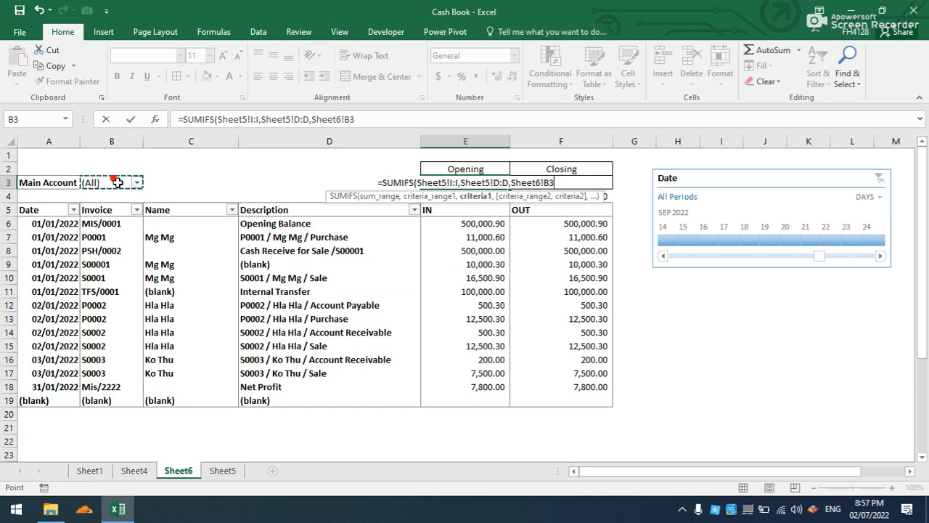
pyautogui.write(',')
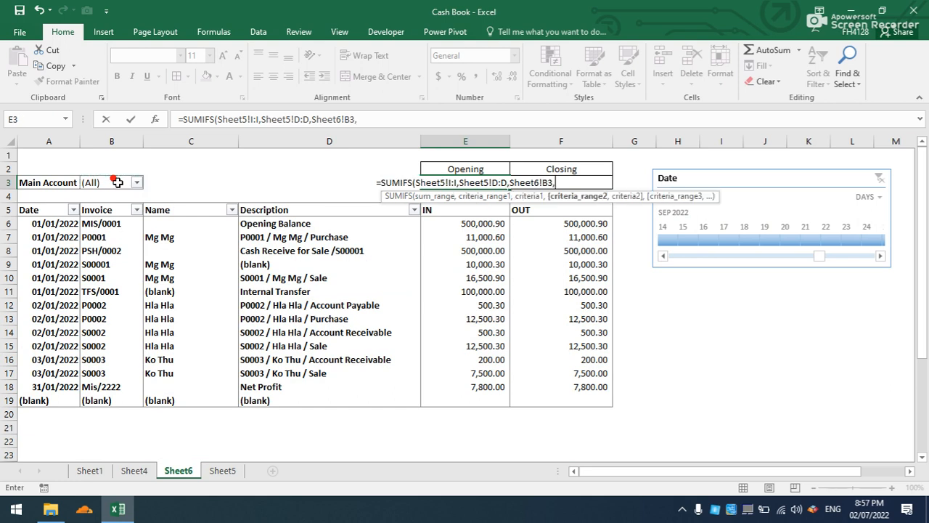
# Complete the Opening formula with Sheet5!A:A (Date) as second criteria range and "<"&Sheet6!A6 as its criterion.
pyautogui.click(222, 471)
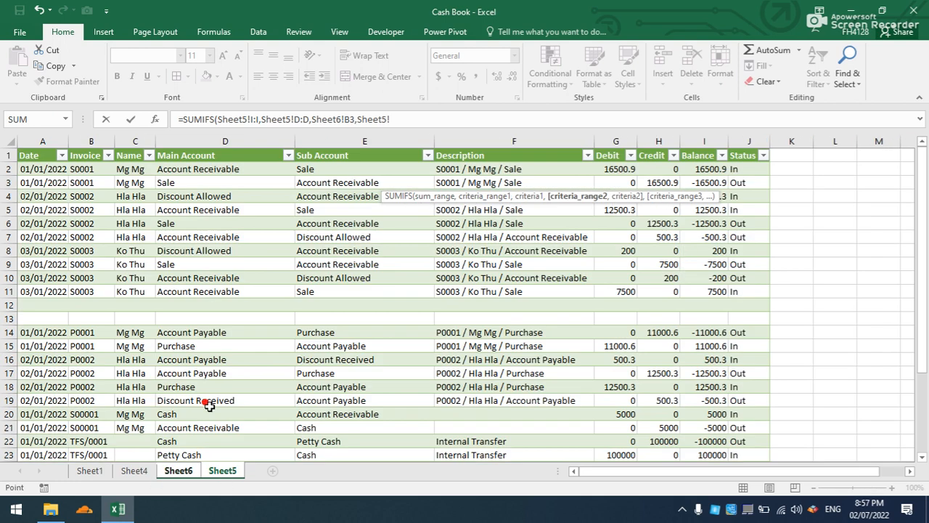
pyautogui.click(44, 141)
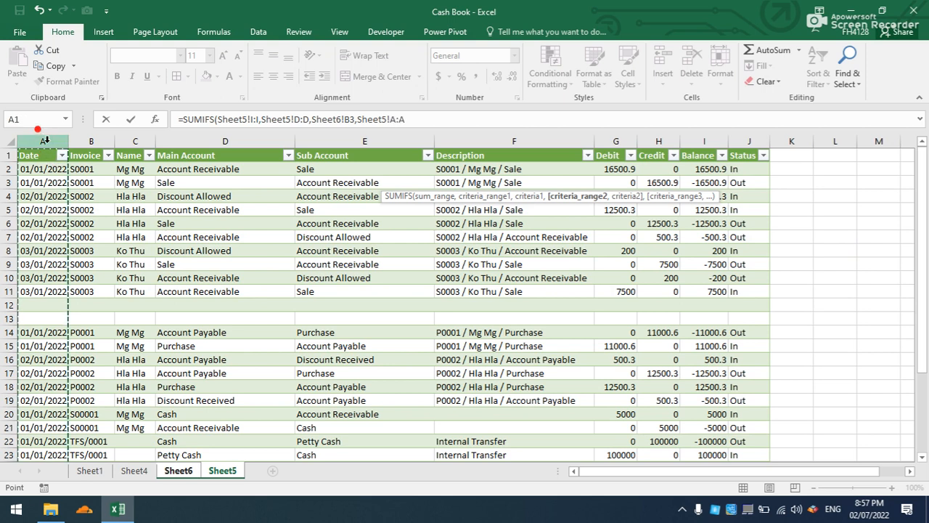
pyautogui.write(',')
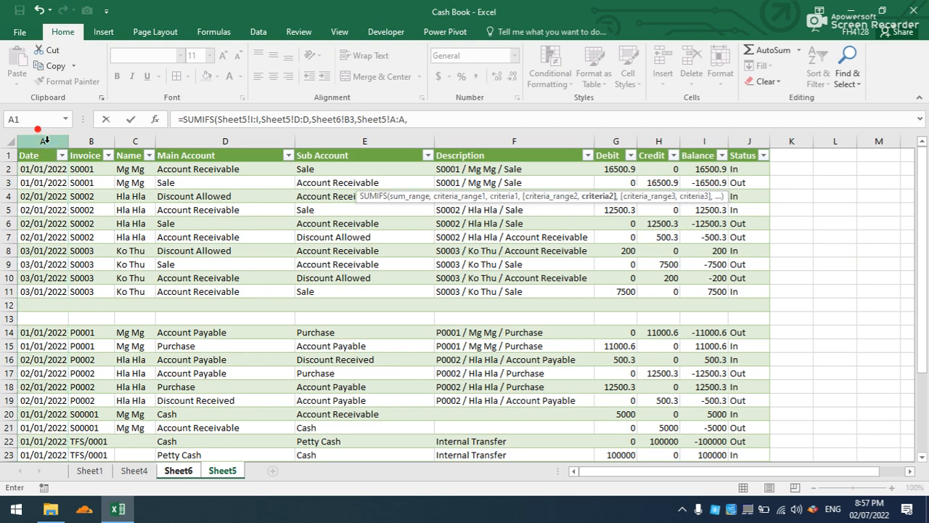
pyautogui.write('"<"&')
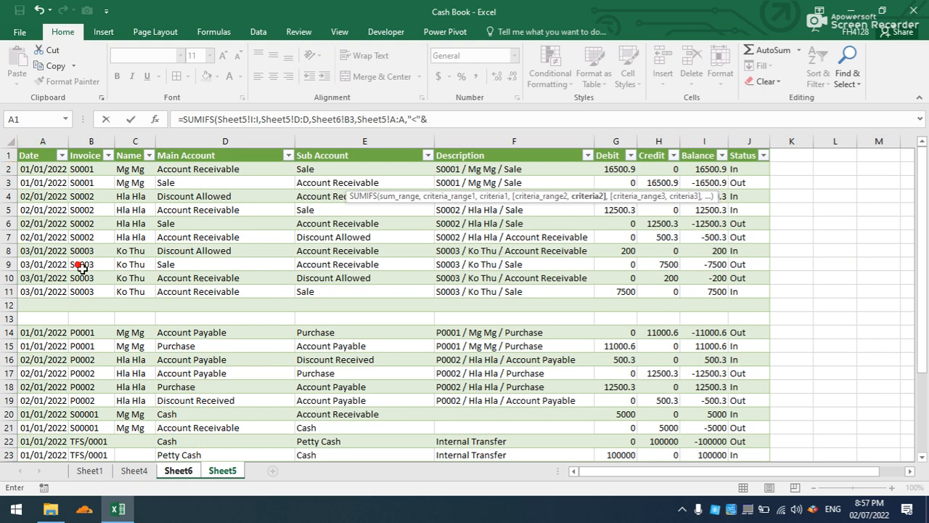
pyautogui.click(221, 472)
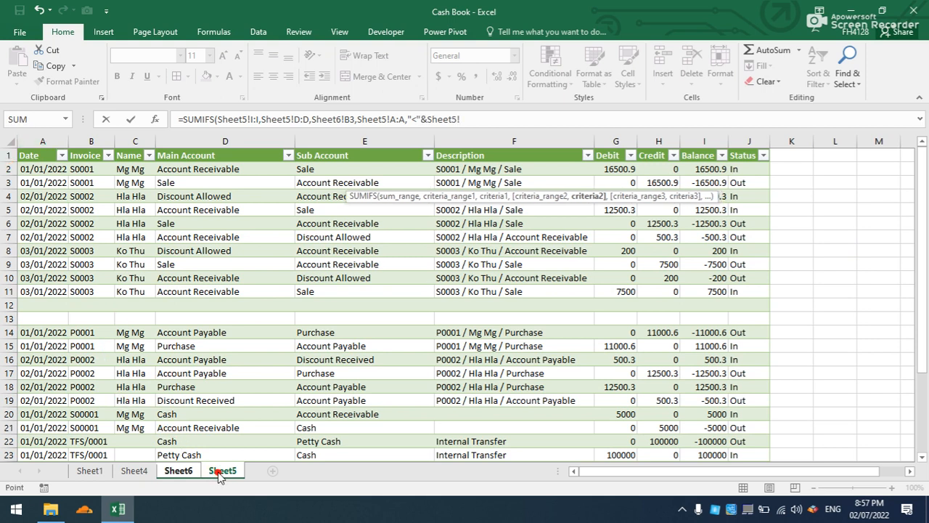
pyautogui.click(192, 472)
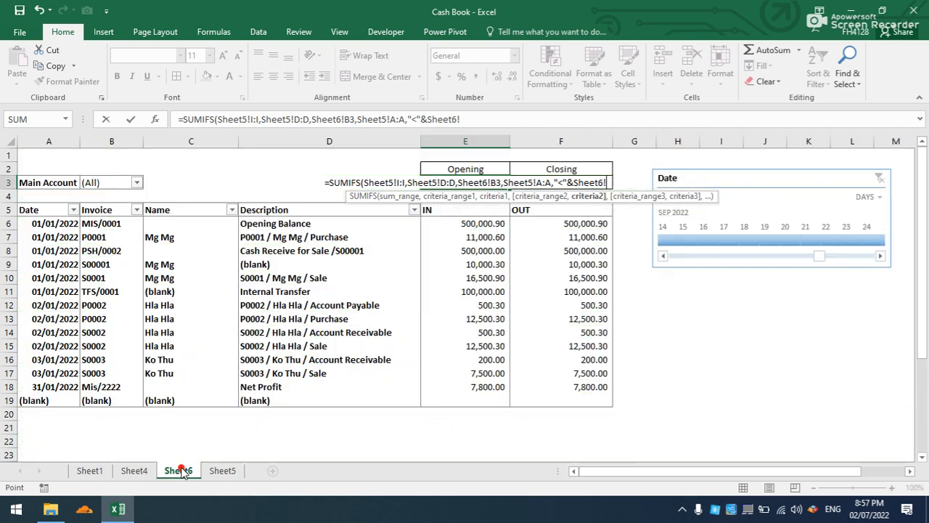
pyautogui.click(54, 224)
pyautogui.write(')')
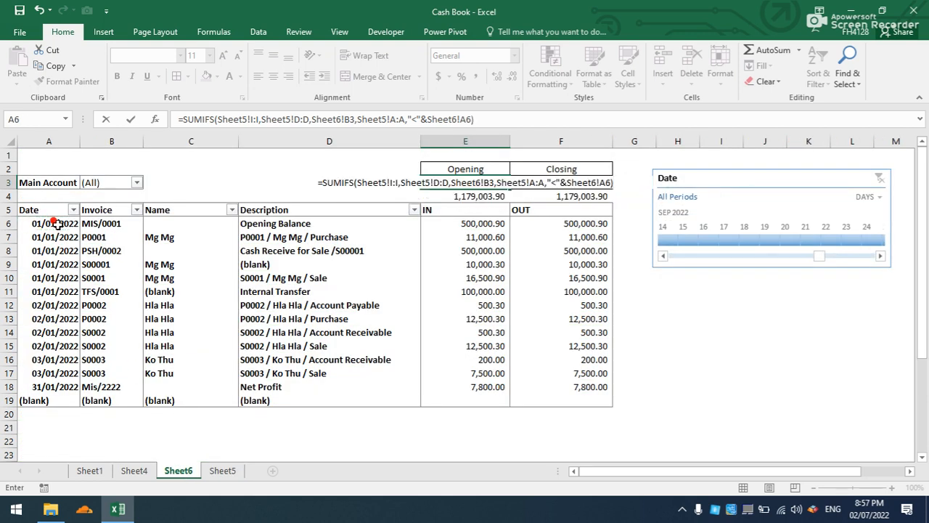
pyautogui.press('Return')
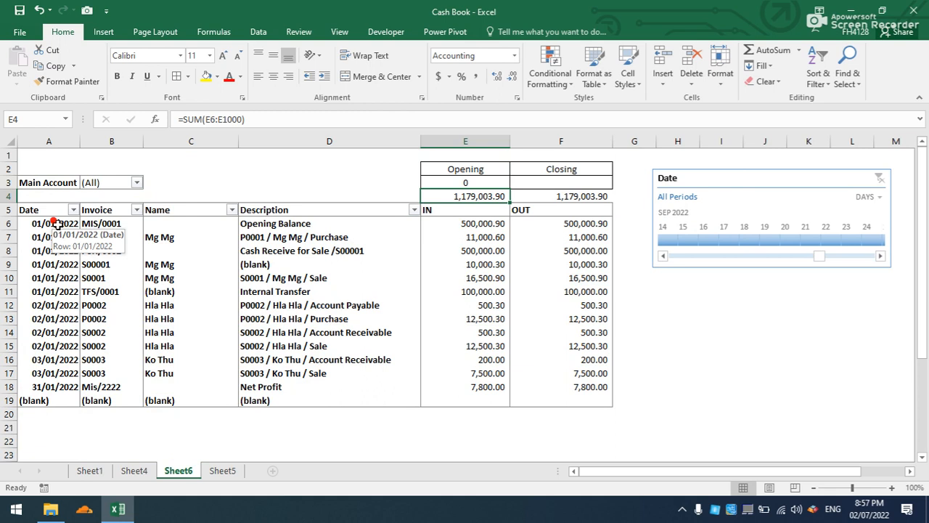
# Calculate the closing balance in F3 with the formula =E3+E4-F4.
pyautogui.click(597, 182)
pyautogui.write('=')
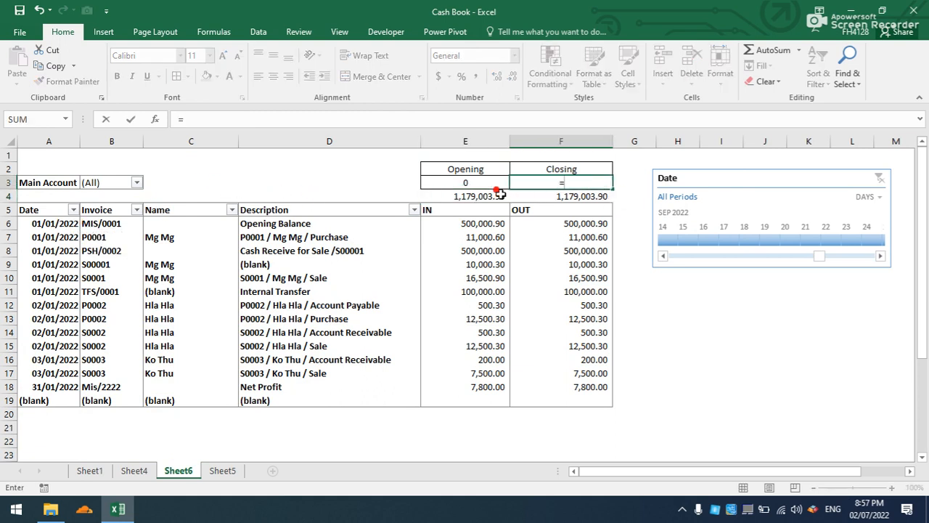
pyautogui.click(468, 181)
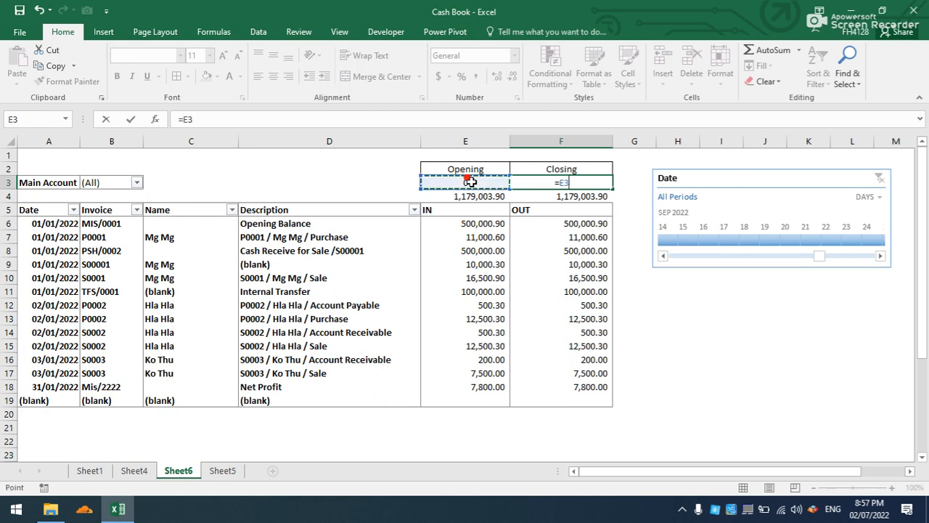
pyautogui.write('+')
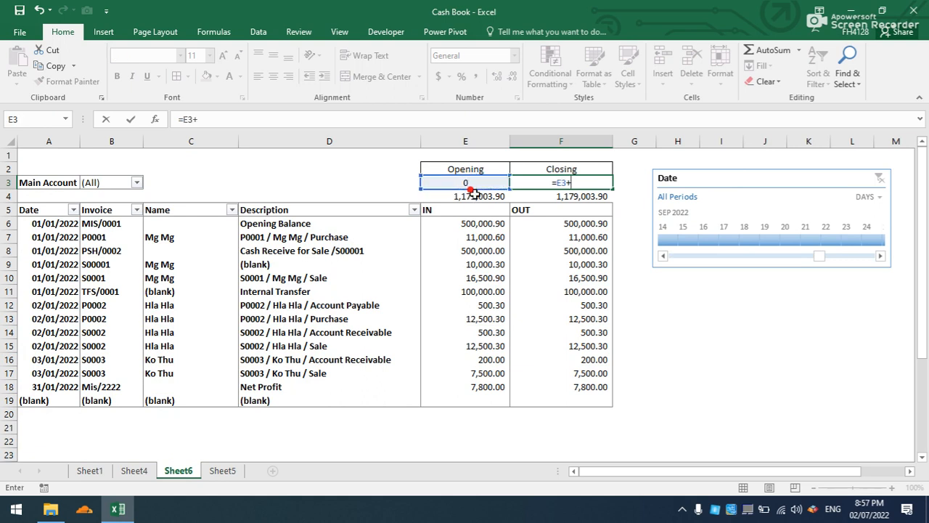
pyautogui.click(472, 190)
pyautogui.write('-')
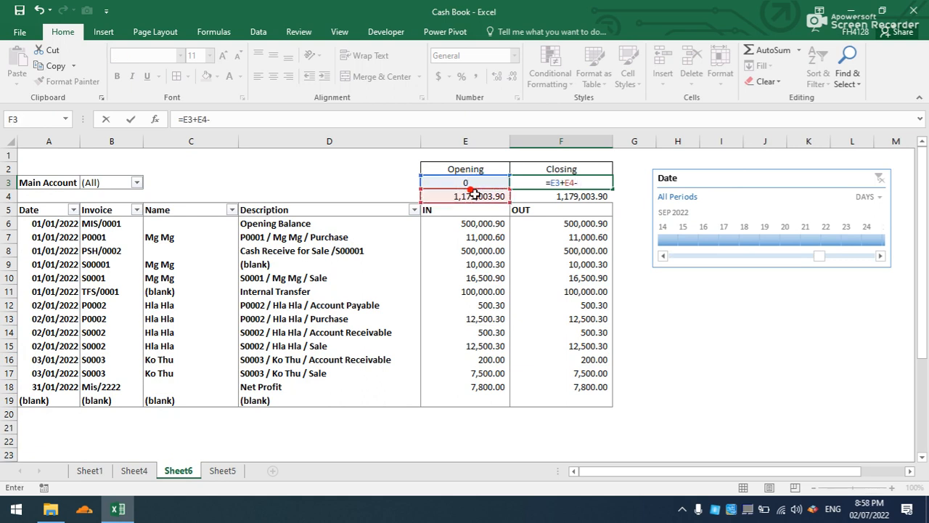
pyautogui.click(532, 198)
pyautogui.press('Return')
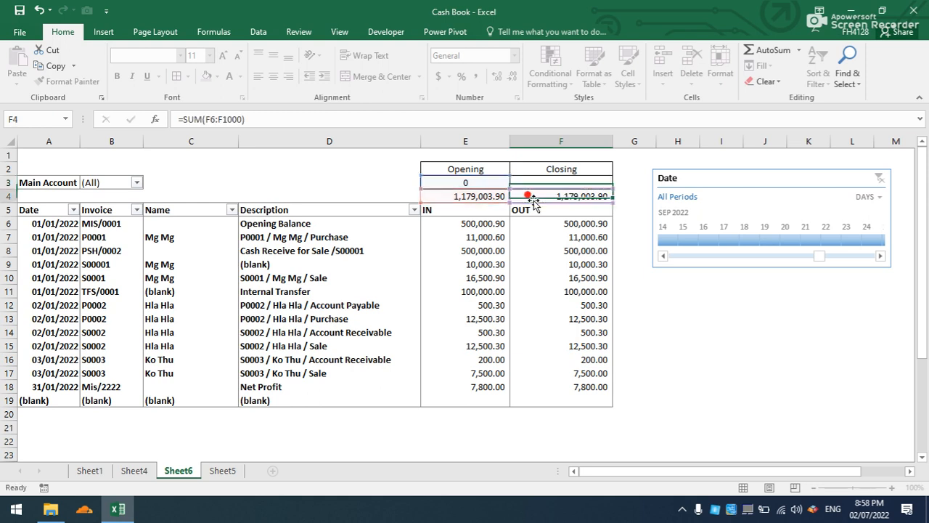
# Filter the report's Main Account to Bank.
pyautogui.click(136, 182)
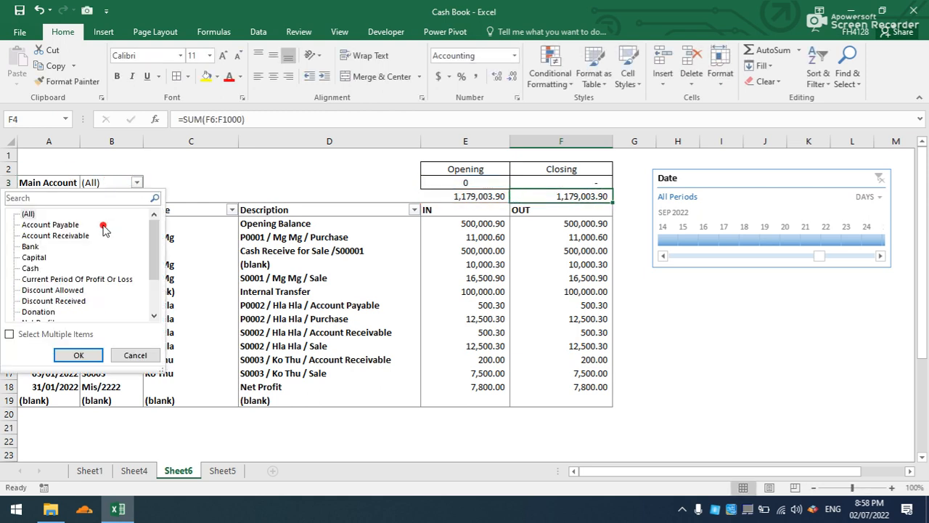
pyautogui.click(40, 268)
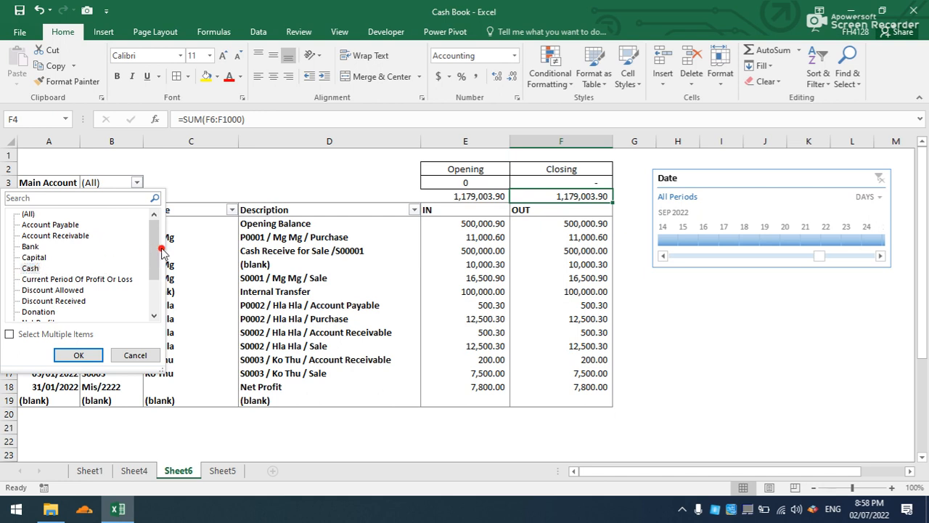
pyautogui.click(34, 246)
pyautogui.click(75, 355)
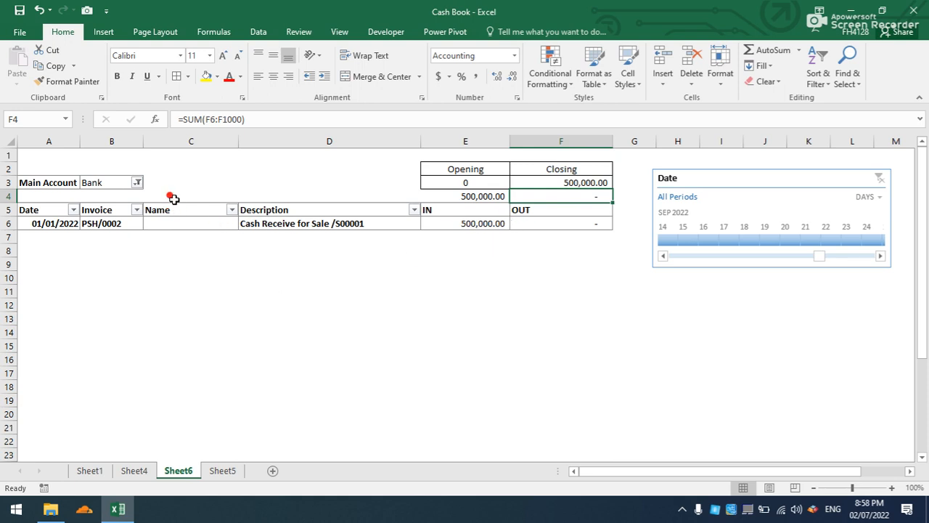
# Set the report's Main Account filter to Cash.
pyautogui.click(137, 183)
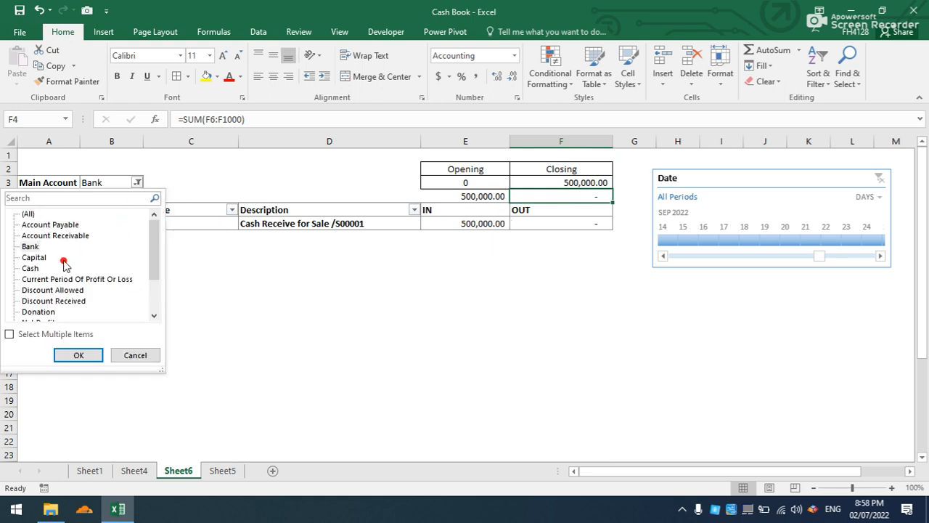
pyautogui.click(36, 270)
pyautogui.click(62, 355)
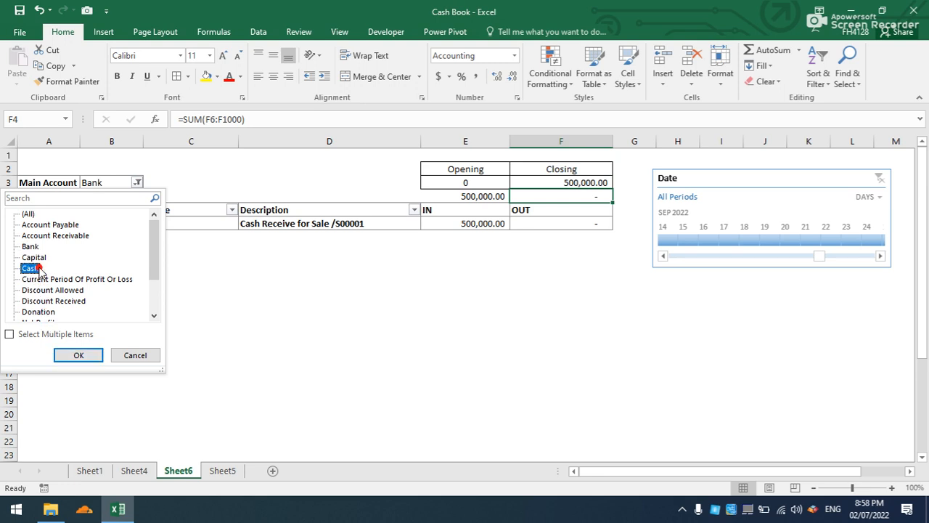
pyautogui.click(79, 355)
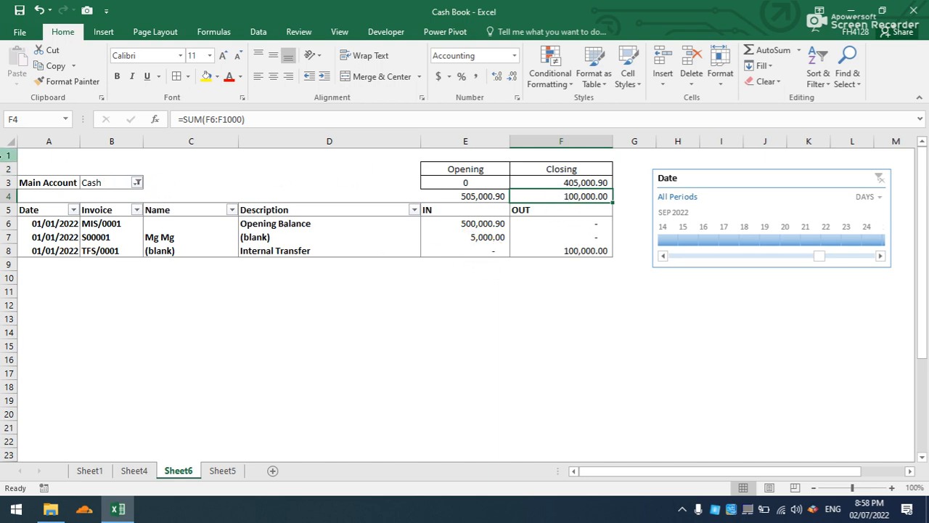
# Enter the title Daily Cash Report in A1 and merge and center it across A1:F1.
pyautogui.click(42, 157)
pyautogui.write('Daily Cash Report')
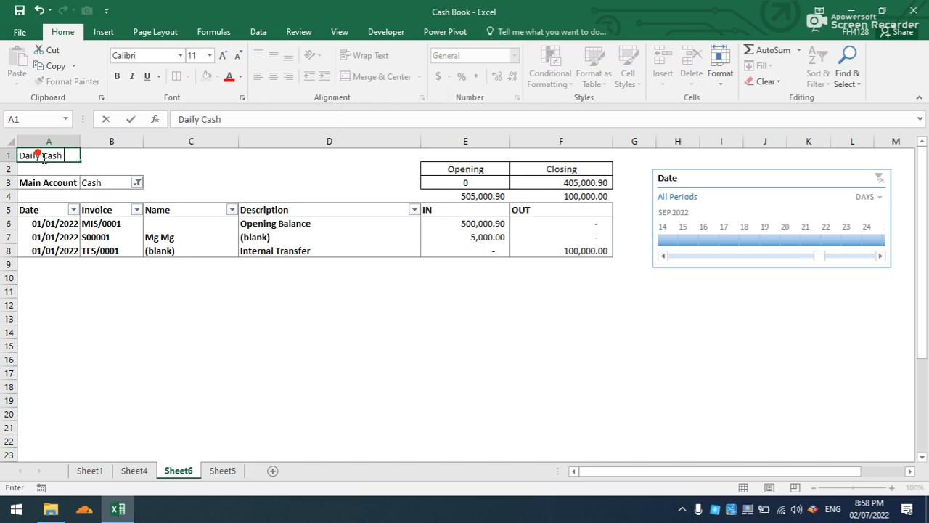
pyautogui.click(142, 163)
pyautogui.moveTo(51, 155); pyautogui.dragTo(552, 149)
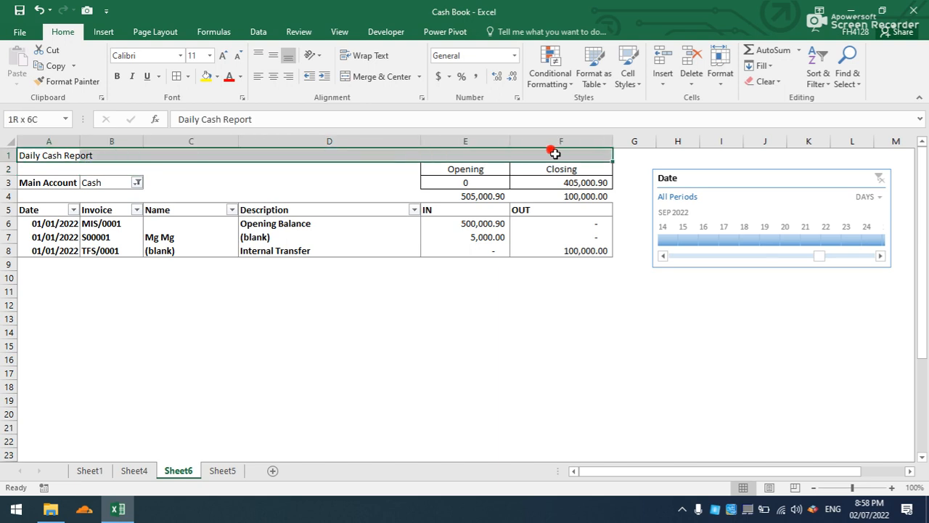
pyautogui.click(351, 77)
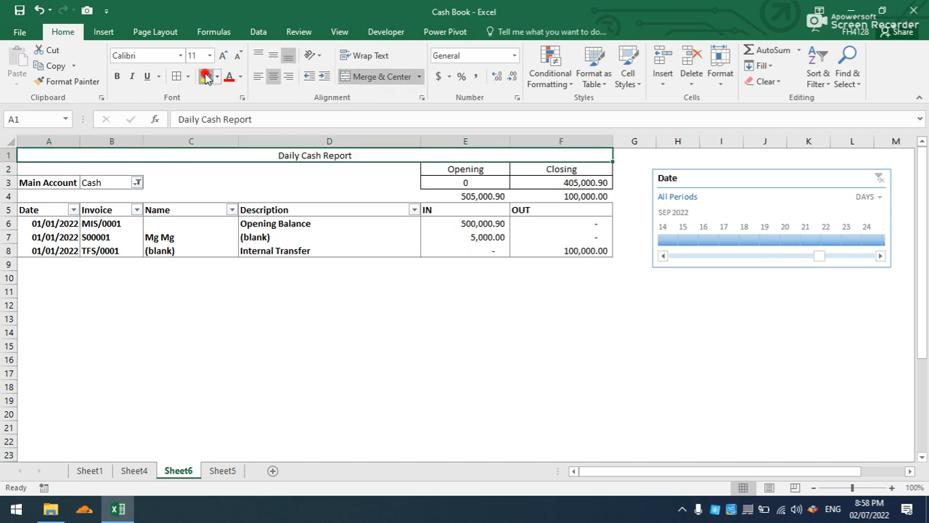
# Give the title a yellow fill and bold red 16-point text, and slightly widen column A.
pyautogui.click(206, 76)
pyautogui.click(228, 77)
pyautogui.hotkey('ctrl', 'b')
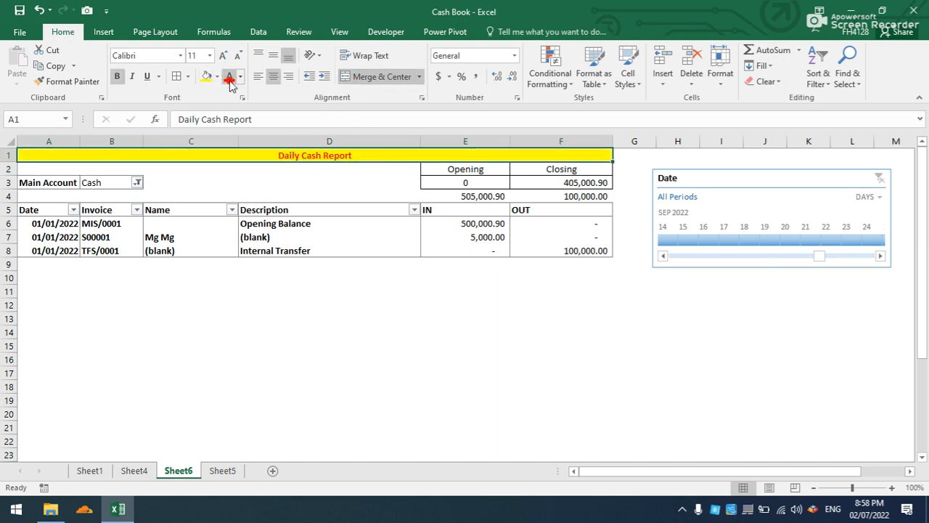
pyautogui.click(227, 55)
pyautogui.click(227, 56)
pyautogui.click(227, 56)
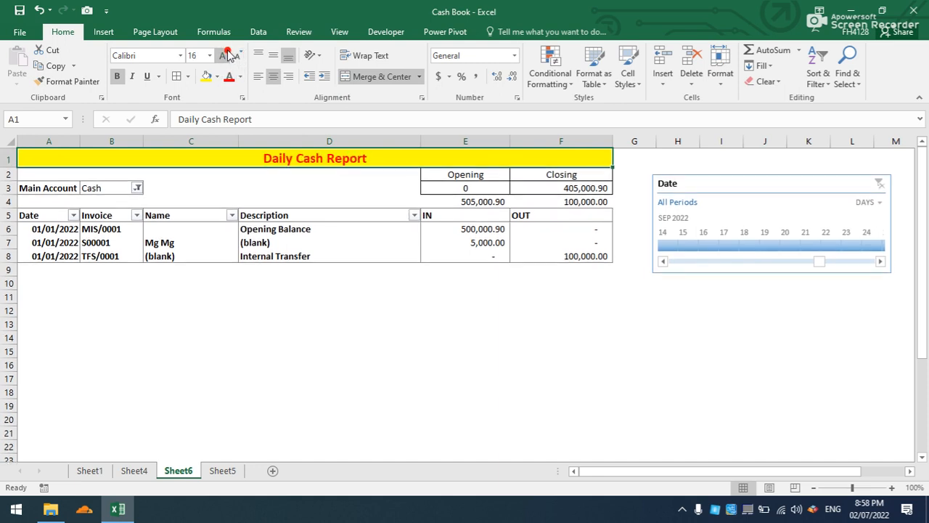
pyautogui.click(432, 334)
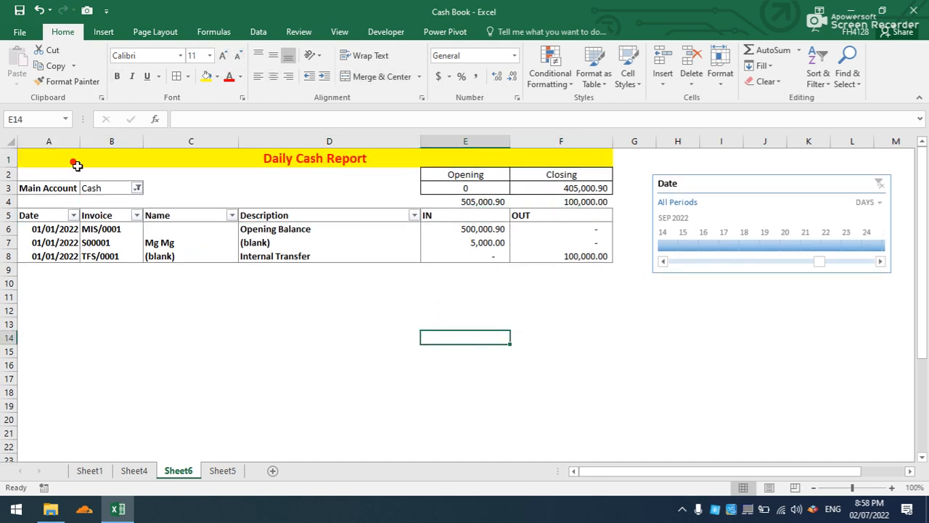
pyautogui.moveTo(78, 146); pyautogui.dragTo(89, 143)
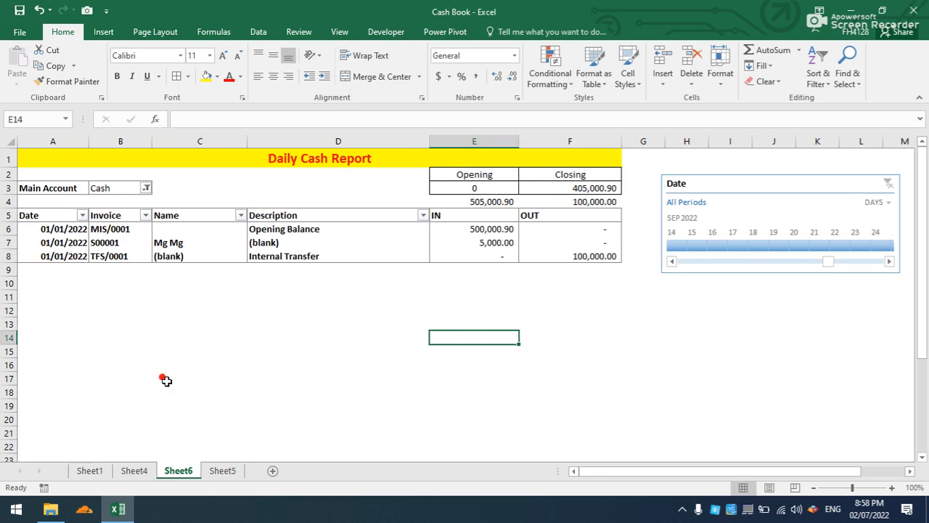
pyautogui.click(168, 392)
# On Sheet1, start a second Cash In row by filling the date 01/01/2022 from the row above into B5.
pyautogui.click(151, 469)
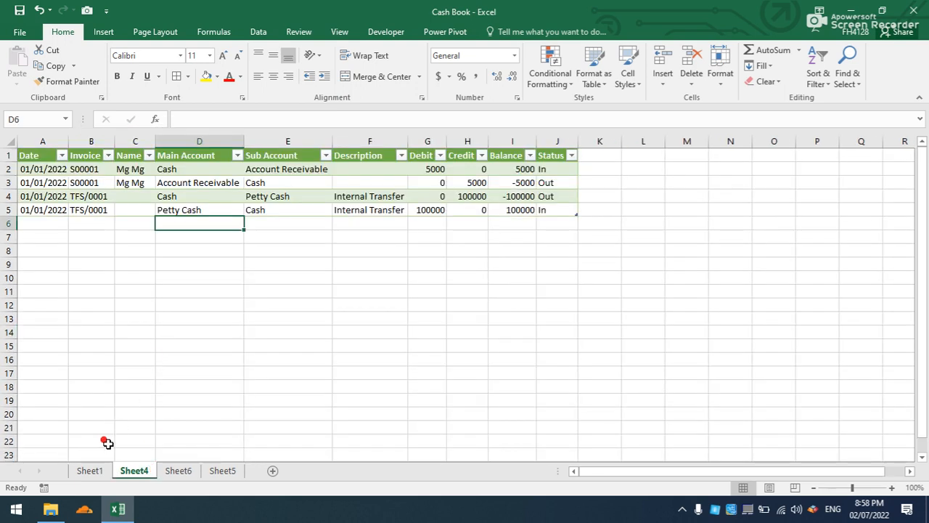
pyautogui.click(93, 470)
pyautogui.click(150, 366)
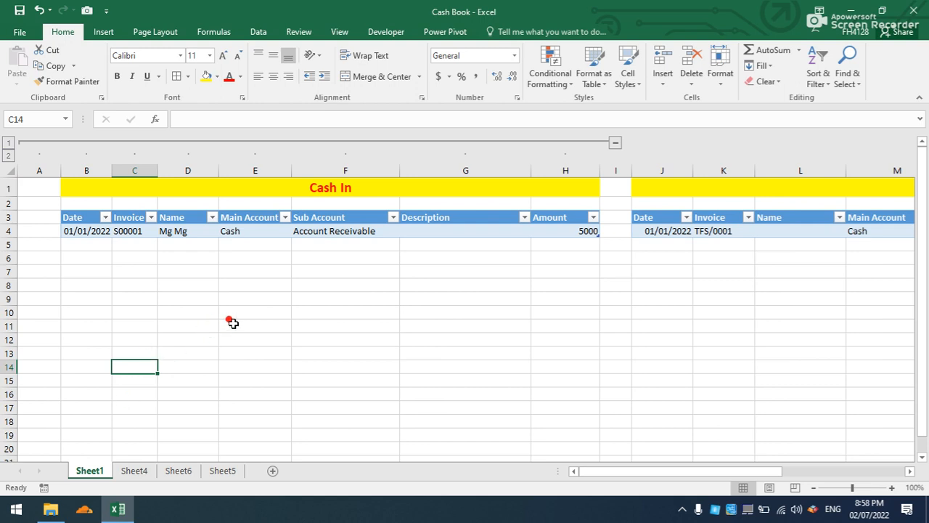
pyautogui.moveTo(589, 469)
pyautogui.mouseDown()
pyautogui.moveTo(743, 468)
pyautogui.moveTo(571, 472)
pyautogui.mouseUp()
pyautogui.click(77, 245)
pyautogui.hotkey('ctrl', 'd')
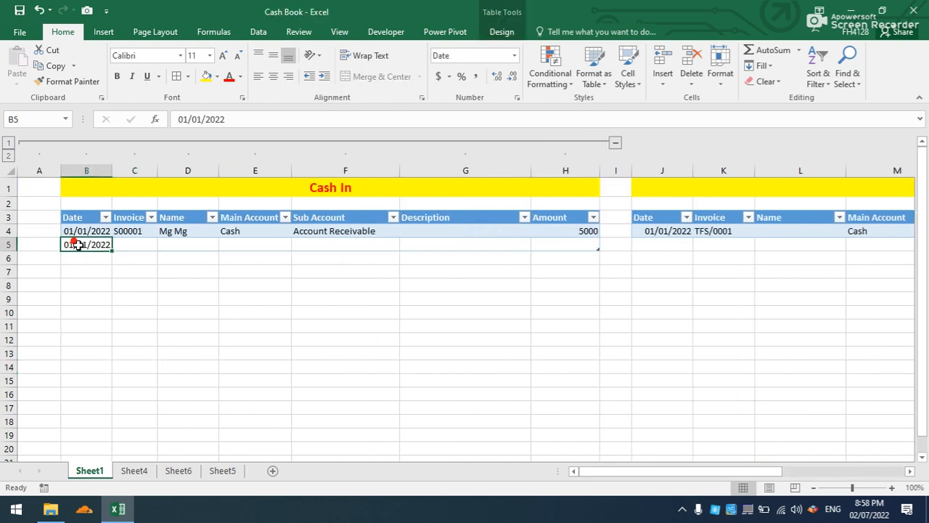
# Set the Main Account of the new Cash In row to Bank.
pyautogui.click(131, 245)
pyautogui.click(196, 245)
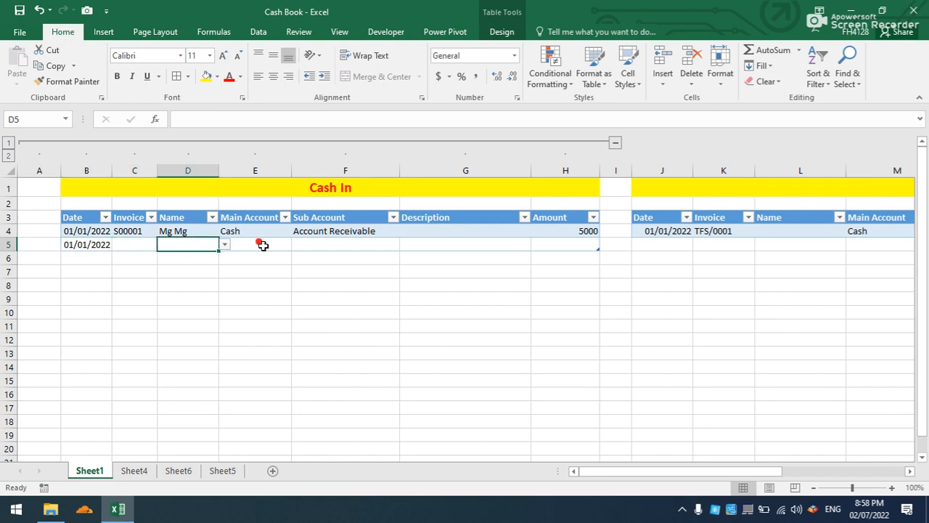
pyautogui.click(265, 244)
pyautogui.click(298, 247)
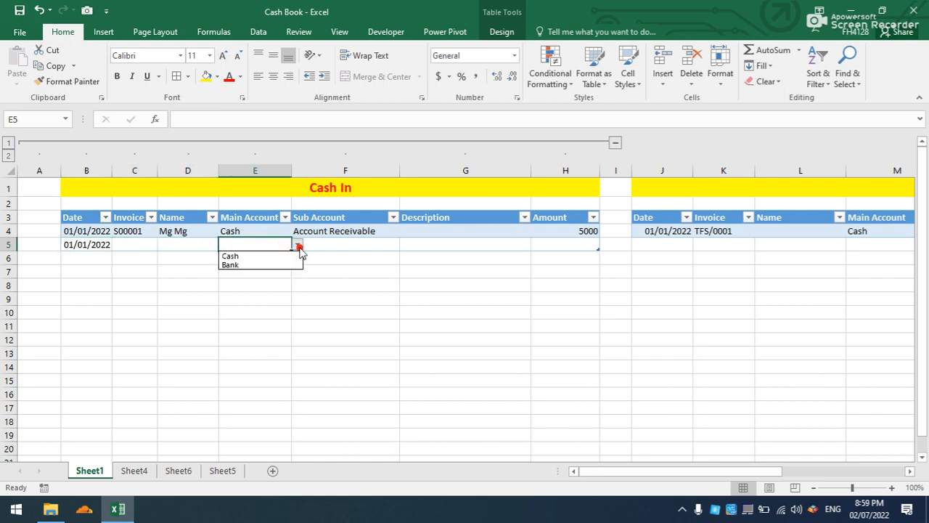
pyautogui.click(290, 266)
# Choose Petty Cash as the Sub Account of the new Cash In row.
pyautogui.click(343, 243)
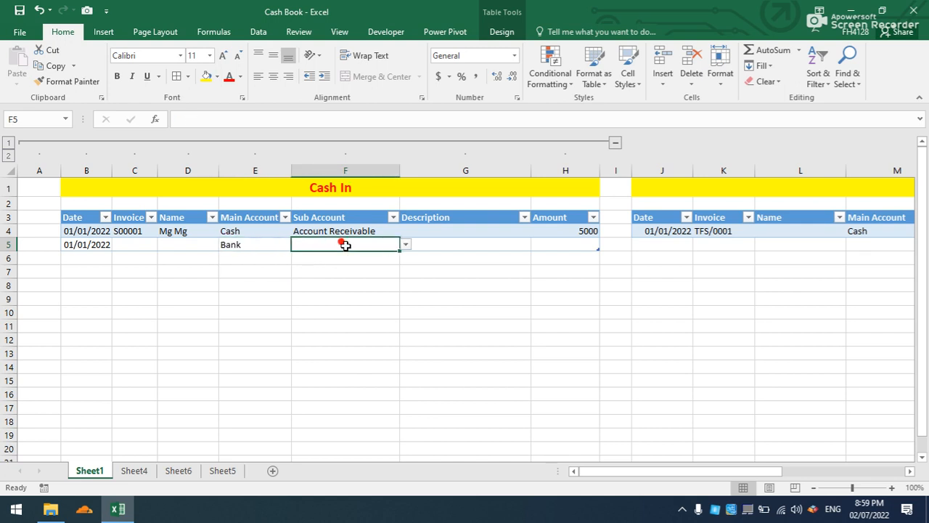
pyautogui.click(404, 246)
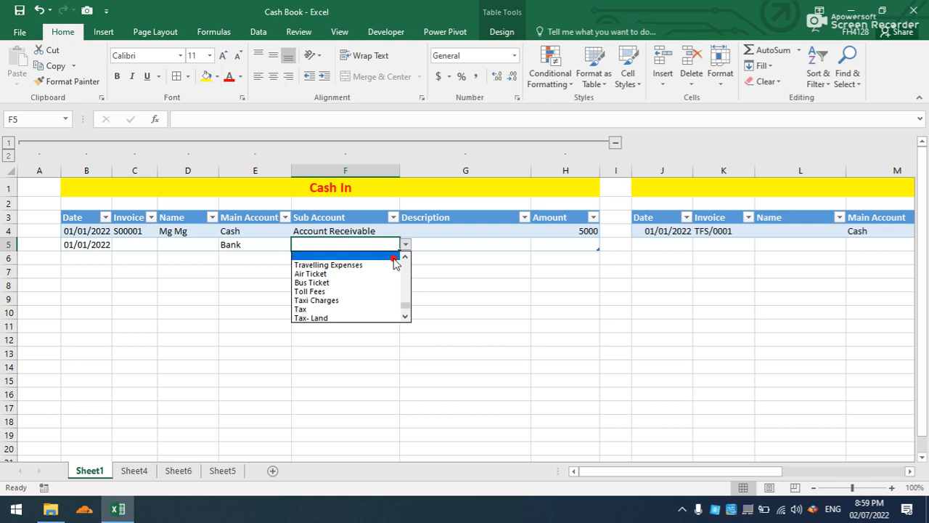
pyautogui.click(361, 246)
pyautogui.write('Petty')
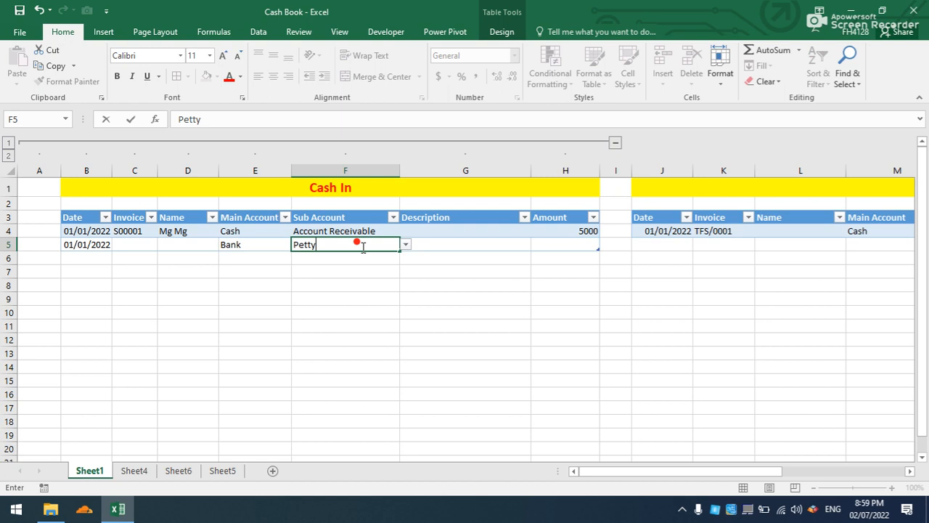
pyautogui.click(405, 244)
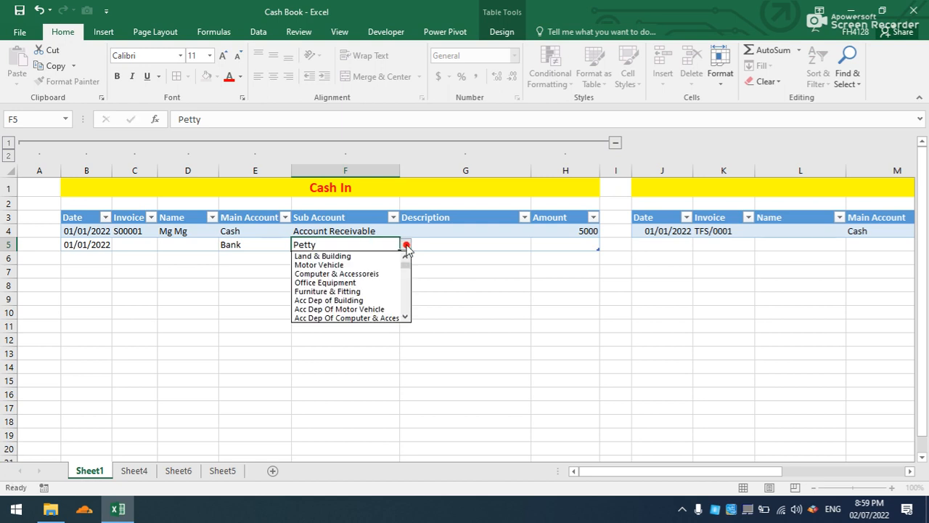
pyautogui.click(405, 317)
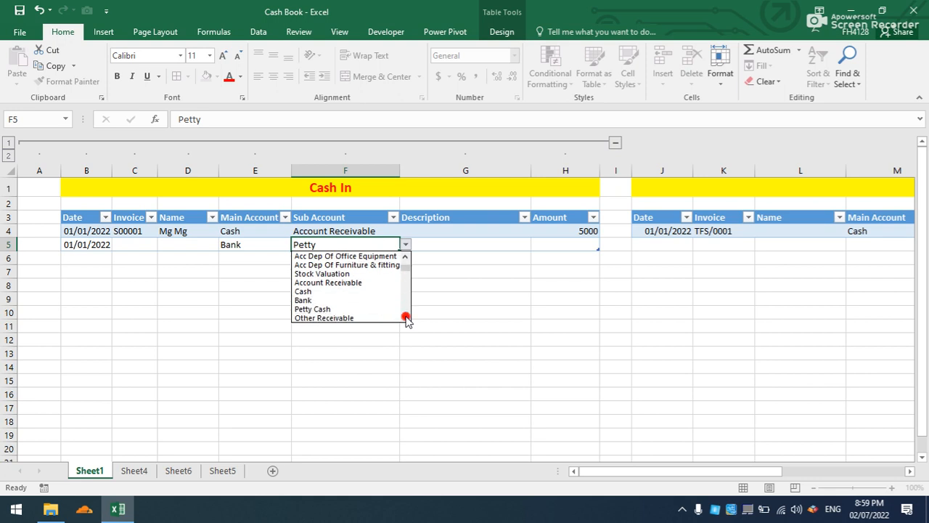
pyautogui.click(332, 308)
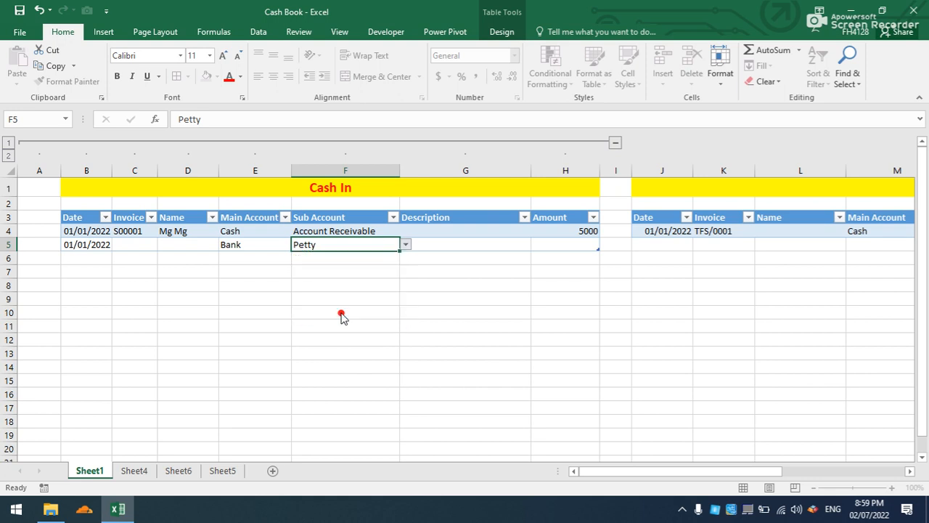
# Enter Internal Transfer as the description of the new Cash In row.
pyautogui.click(444, 247)
pyautogui.write('Internal Trans')
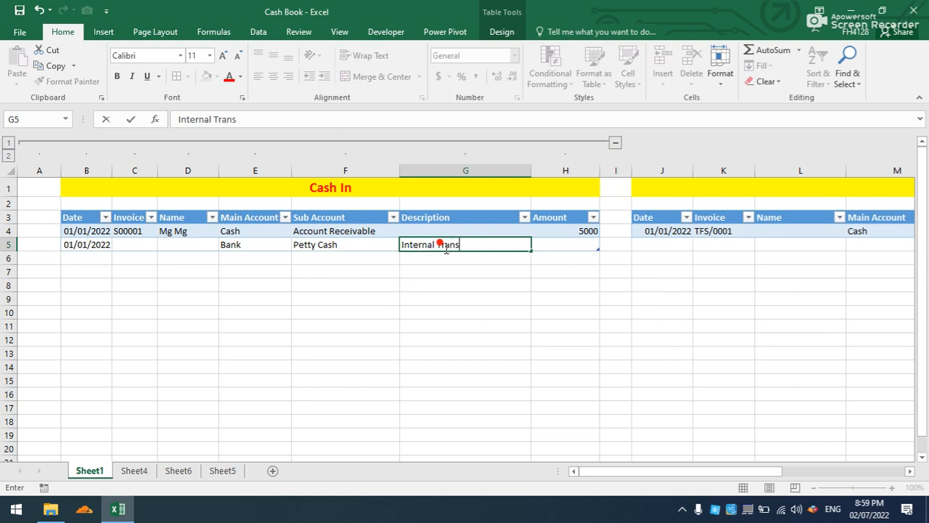
pyautogui.write('fer')
pyautogui.click(545, 244)
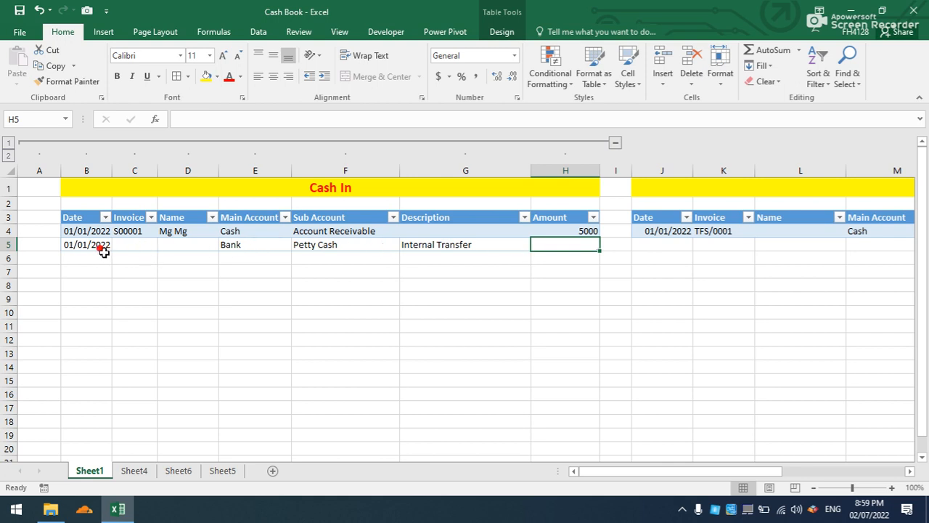
# Replace the Sub Account in F5 with Account Receivable, filled down from the row above.
pyautogui.click(340, 244)
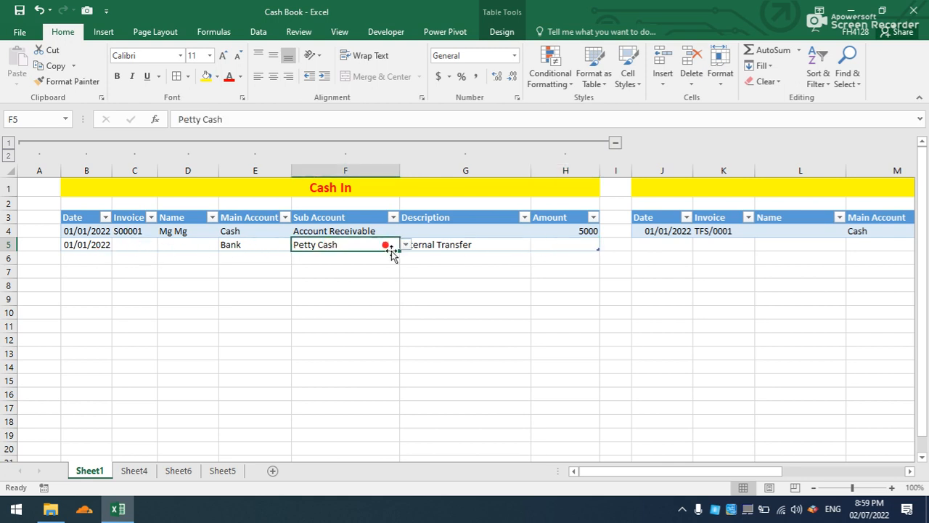
pyautogui.click(404, 246)
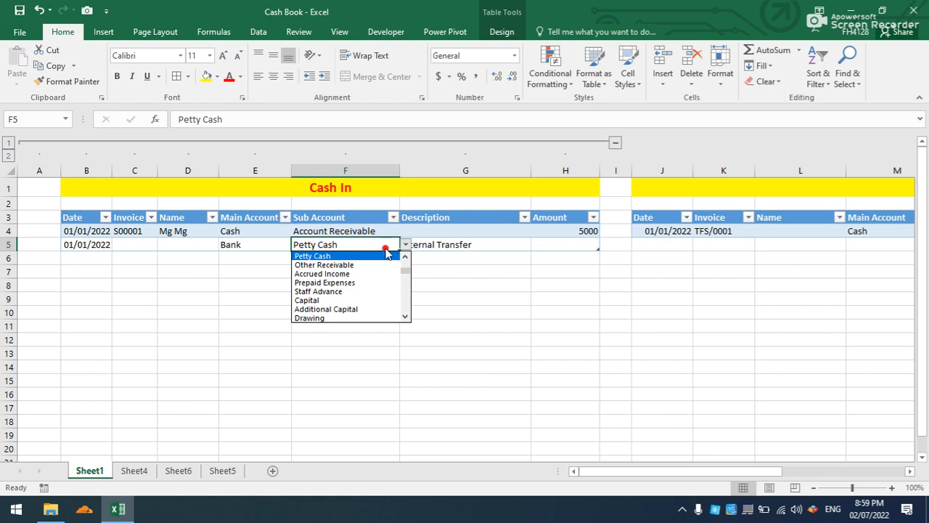
pyautogui.click(386, 254)
pyautogui.hotkey('ctrl', 'd')
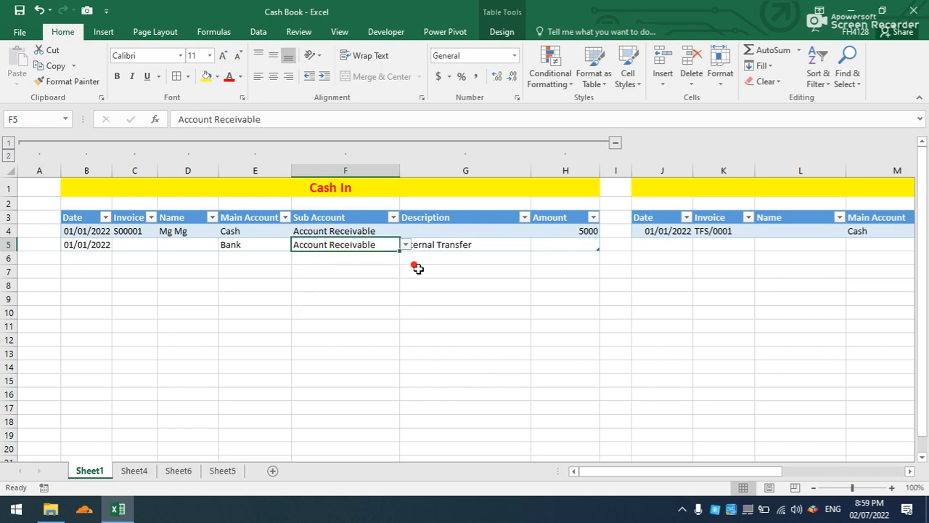
# Fill the invoice series down from C4 so the new Cash In row gets invoice S00002.
pyautogui.click(556, 244)
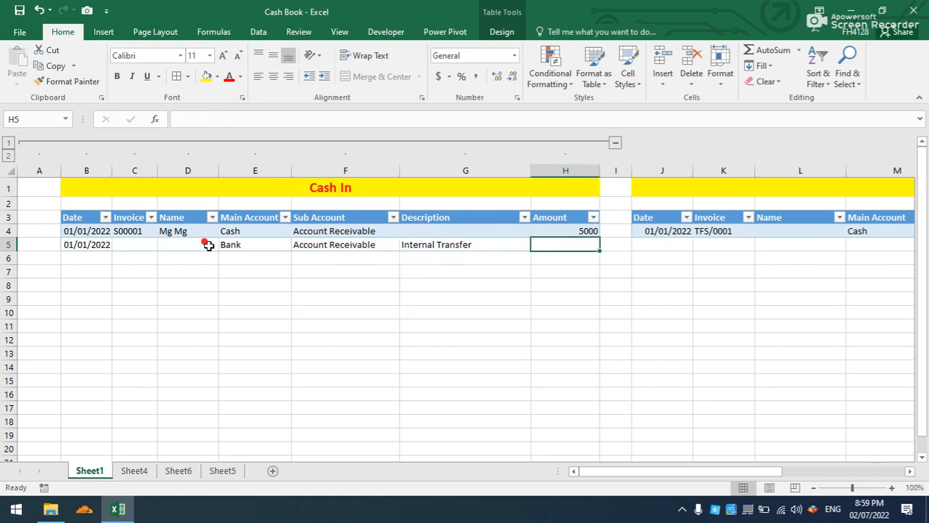
pyautogui.click(139, 245)
pyautogui.click(140, 233)
pyautogui.moveTo(159, 237); pyautogui.dragTo(156, 249)
pyautogui.click(174, 244)
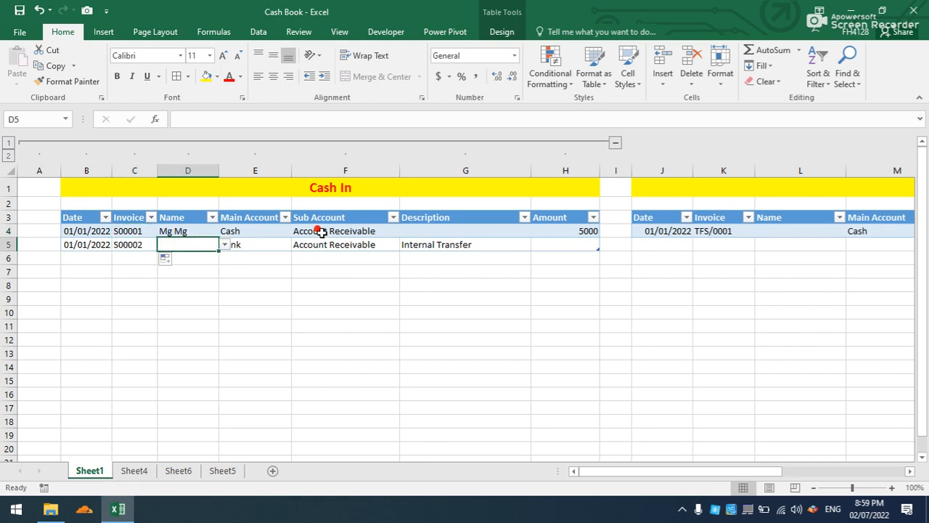
# Clear the description of the new Cash In row and enter 3000 as its amount.
pyautogui.click(427, 244)
pyautogui.press('Delete')
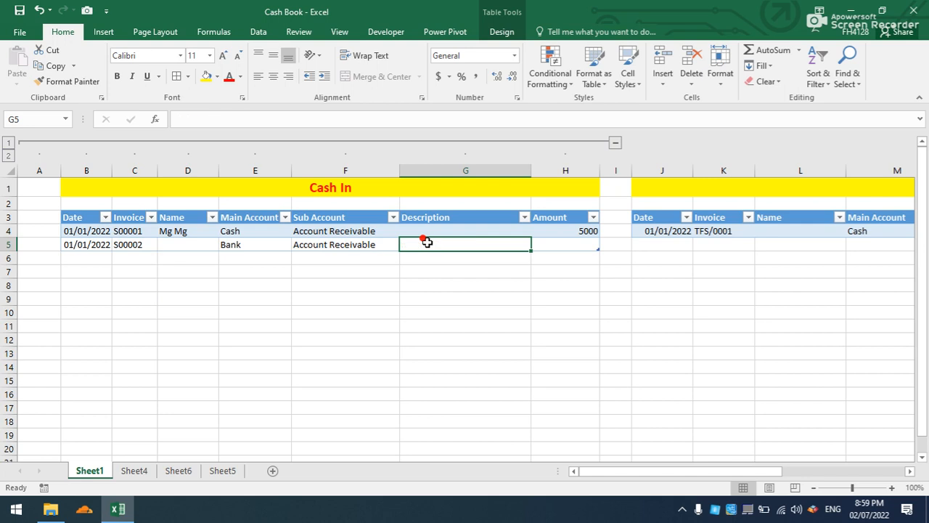
pyautogui.click(575, 244)
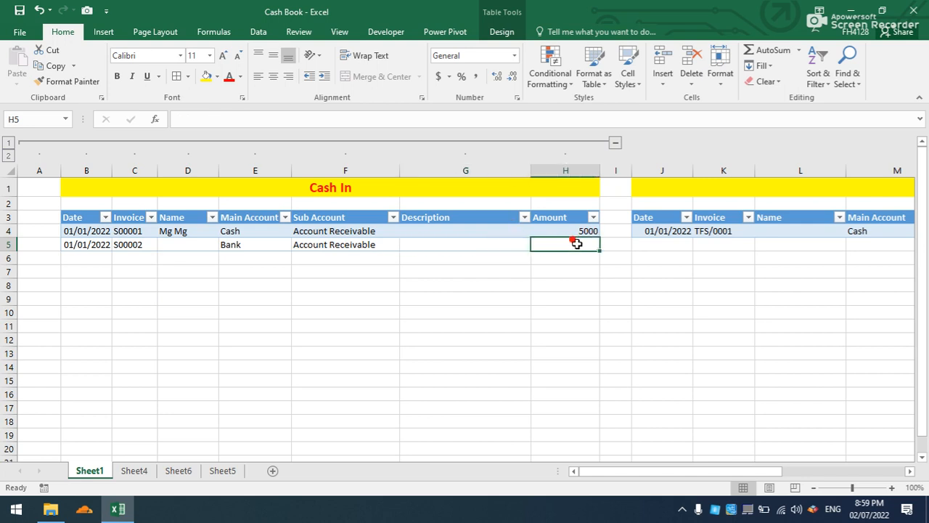
pyautogui.write('3000')
pyautogui.click(557, 268)
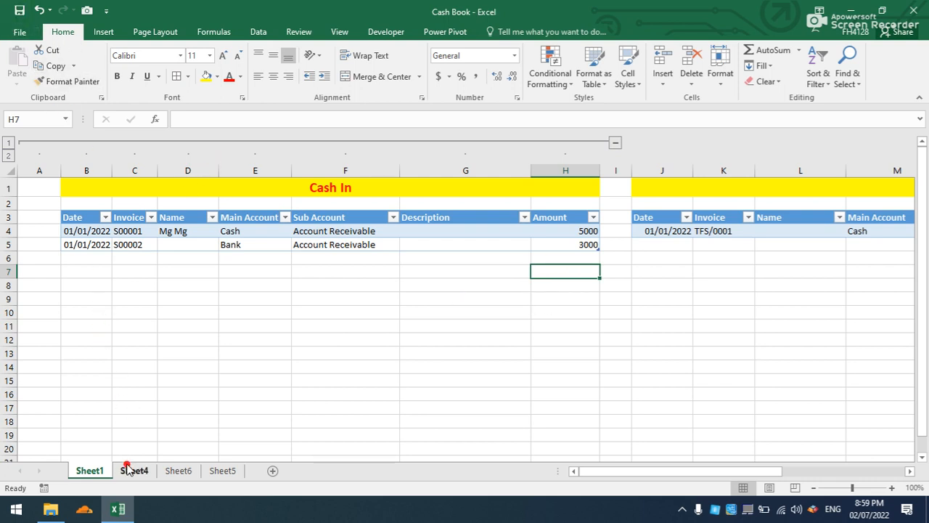
# Refresh the ledger query table on Sheet4 to bring in the new Cash In entry.
pyautogui.click(132, 470)
pyautogui.click(194, 211)
pyautogui.rightClick(193, 210)
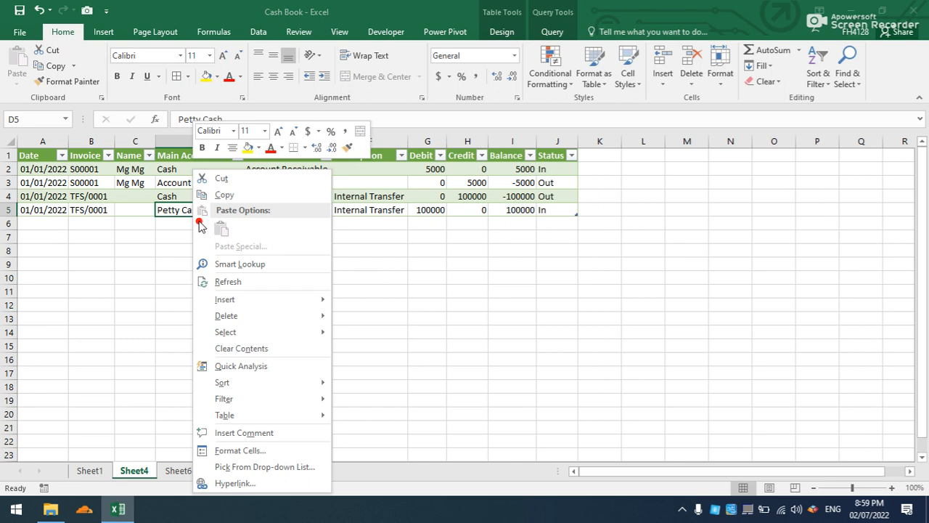
pyautogui.click(222, 277)
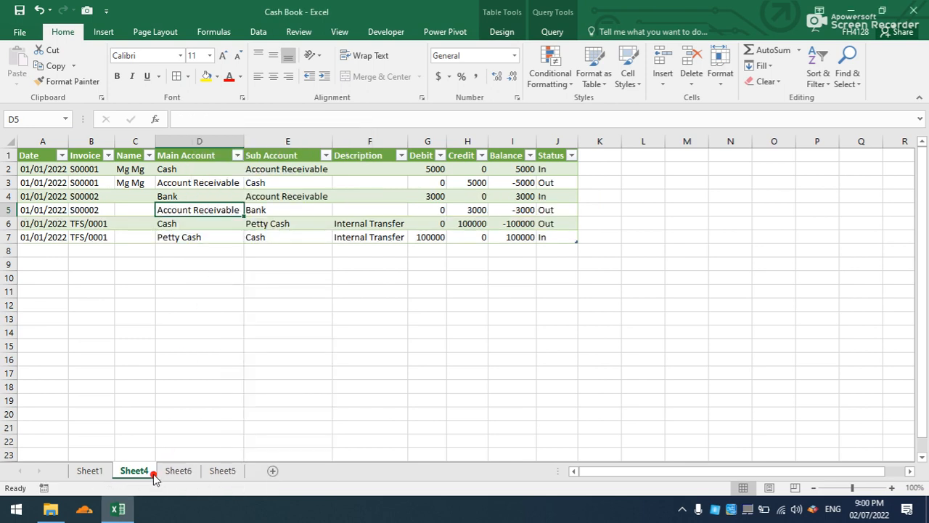
# Rename Sheet4 as Cash Ledger.
pyautogui.click(142, 471)
pyautogui.rightClick(137, 471)
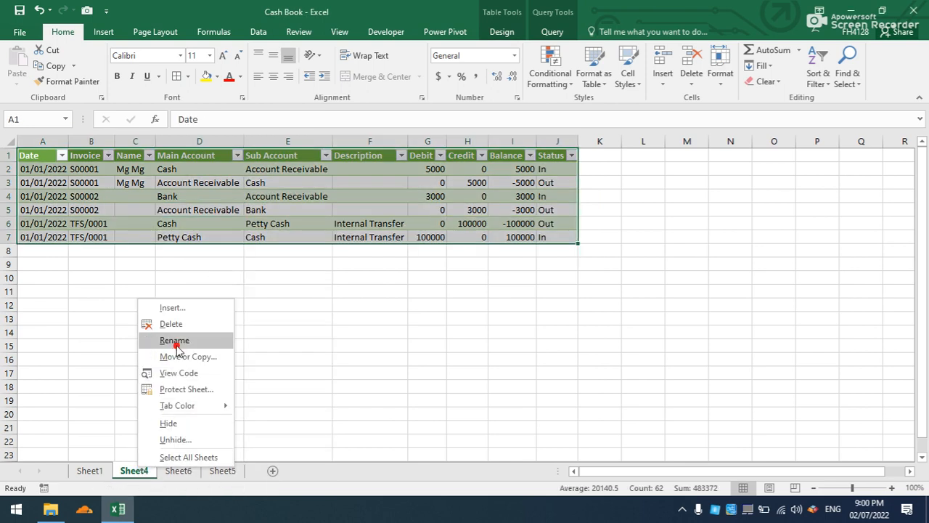
pyautogui.click(177, 339)
pyautogui.write('Cash')
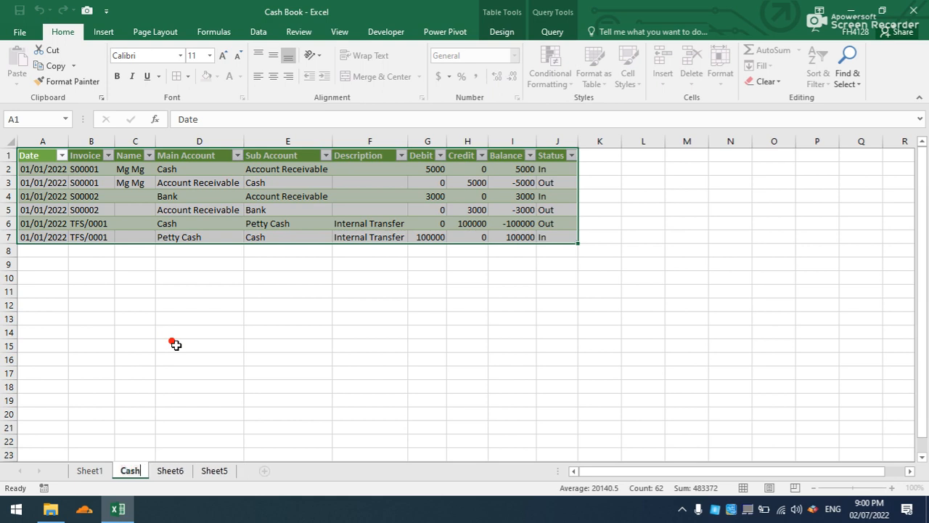
pyautogui.write(' Ledger')
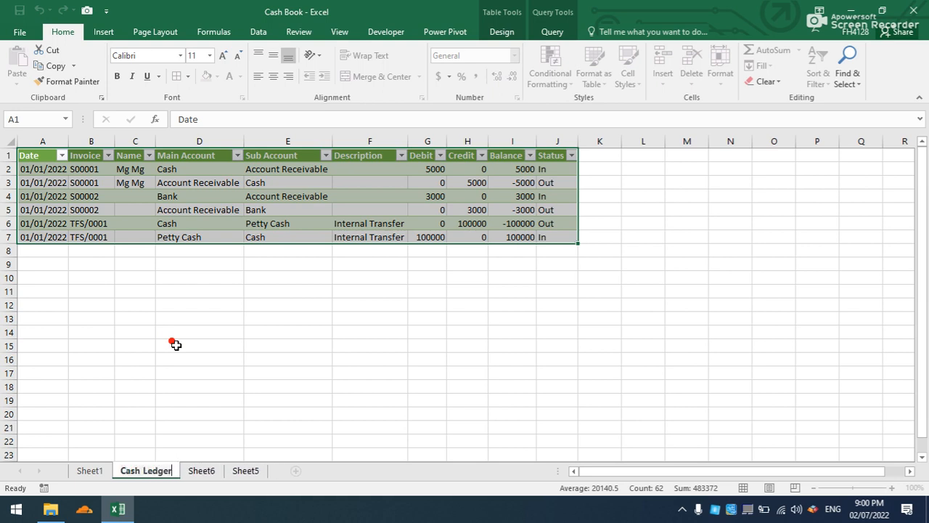
# Rename Sheet5 as General Ledger.
pyautogui.click(197, 468)
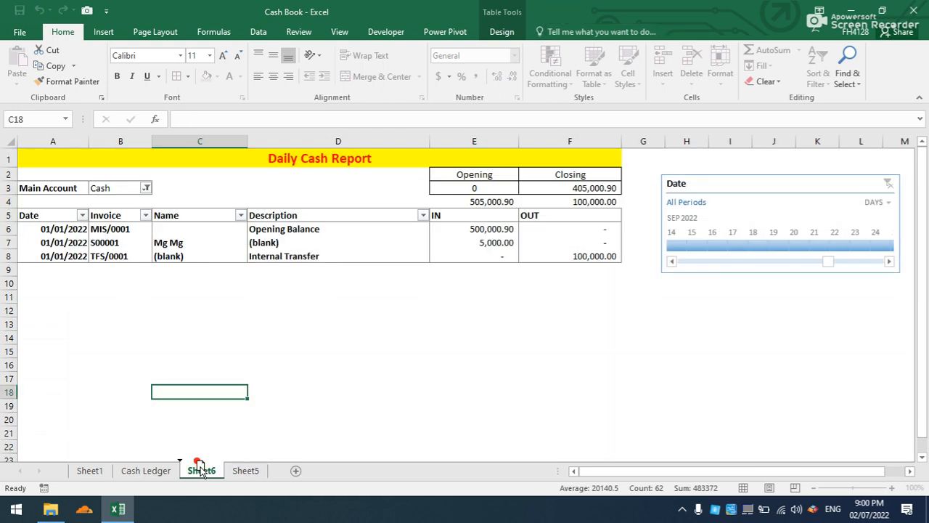
pyautogui.click(233, 471)
pyautogui.rightClick(232, 470)
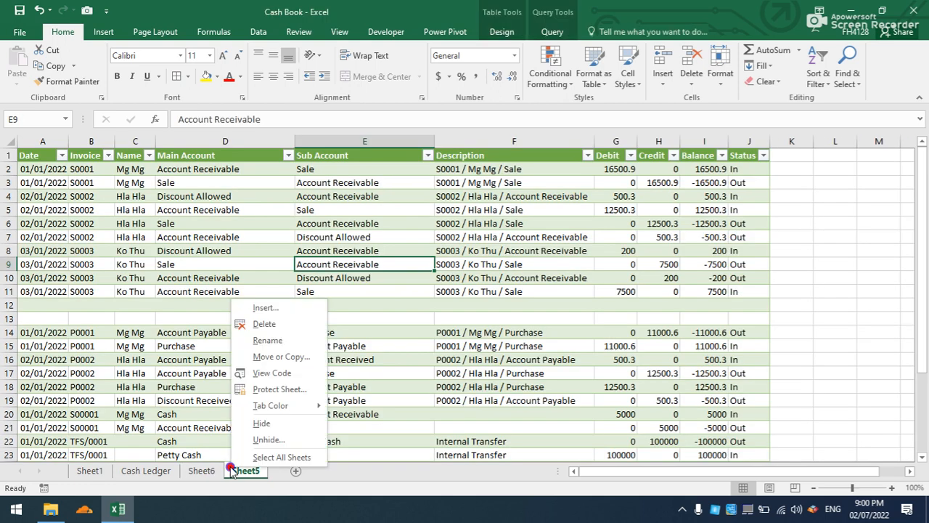
pyautogui.click(256, 340)
pyautogui.write('General Ledger')
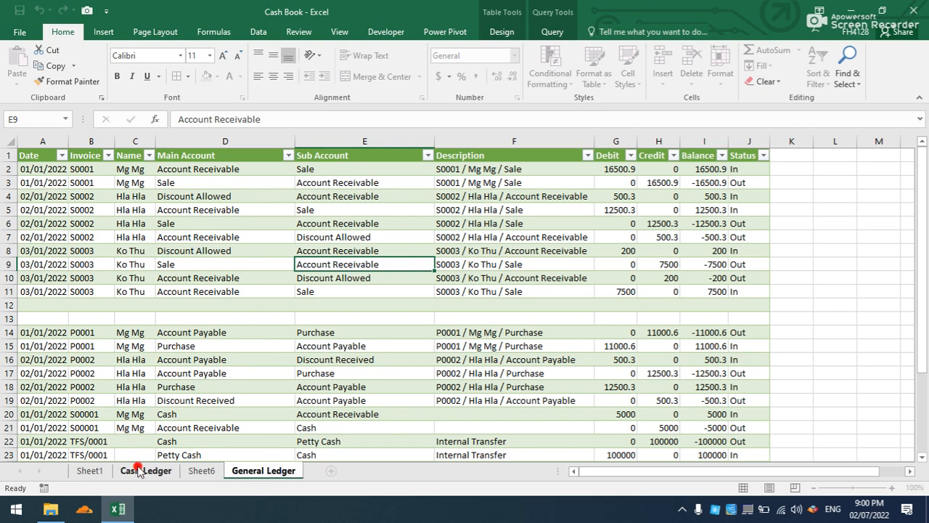
# Examine the entries on the Cash Ledger and General Ledger sheets and compare them with the Daily Cash Report on Sheet6.
pyautogui.click(136, 470)
pyautogui.click(225, 325)
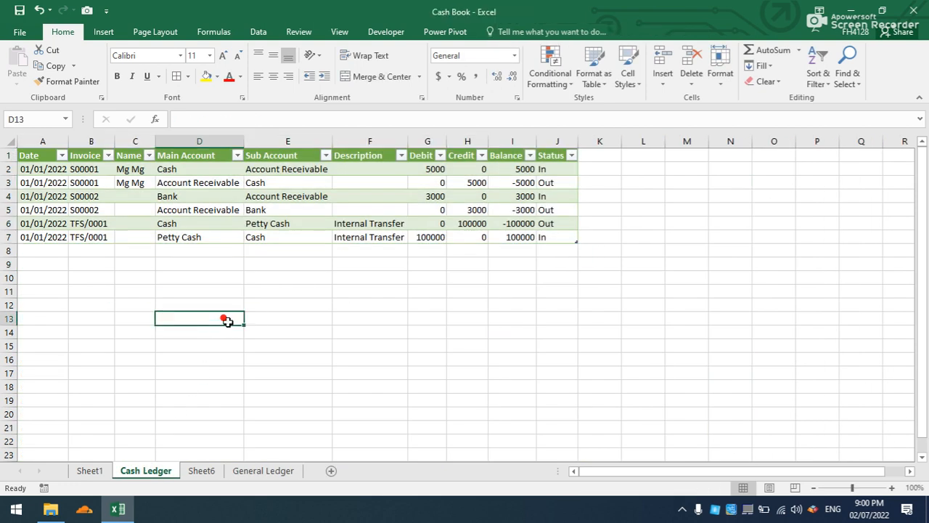
pyautogui.click(274, 193)
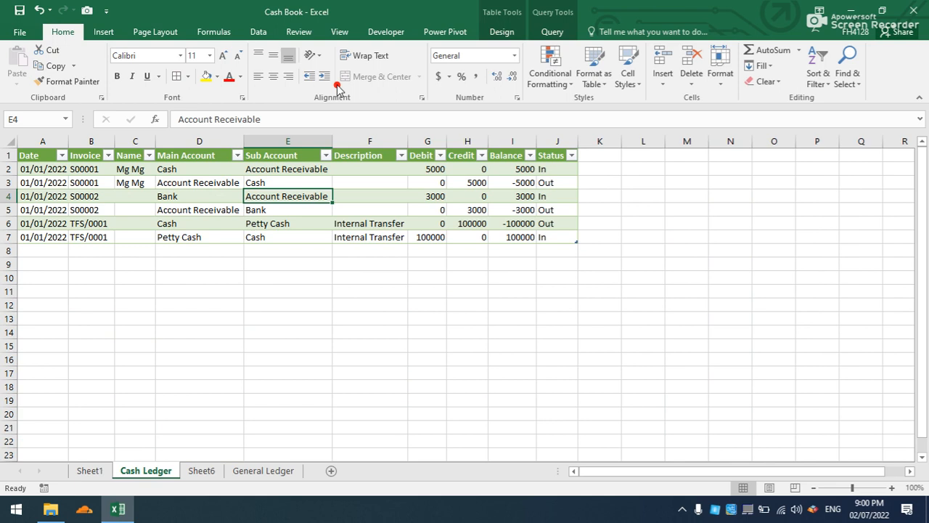
pyautogui.click(265, 470)
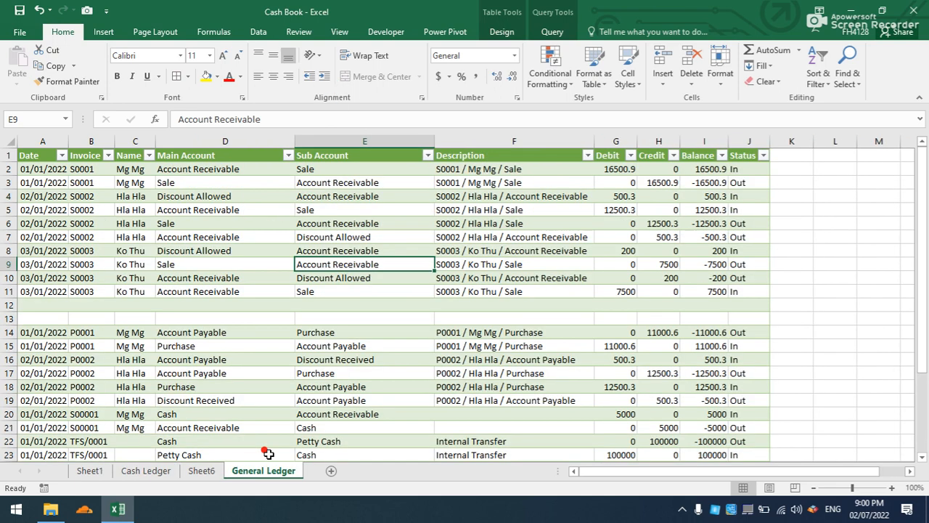
pyautogui.click(299, 313)
pyautogui.click(209, 472)
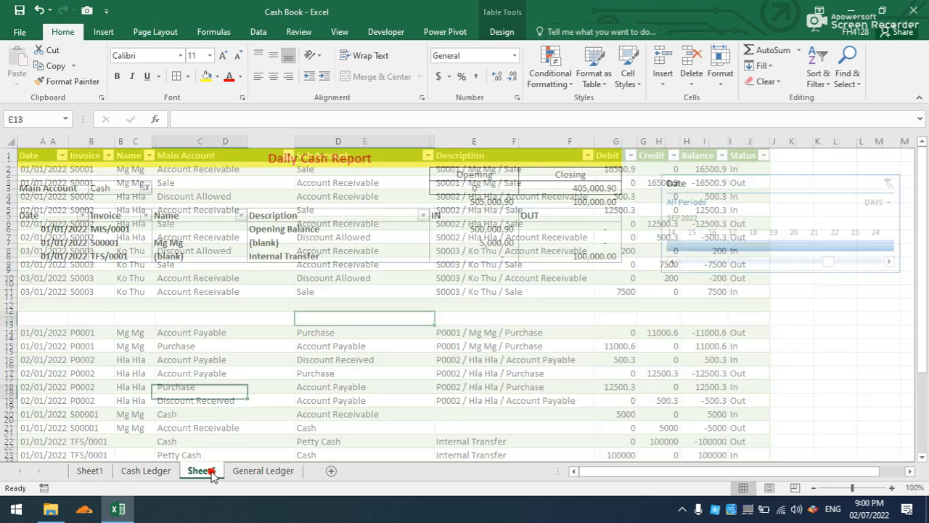
pyautogui.click(152, 473)
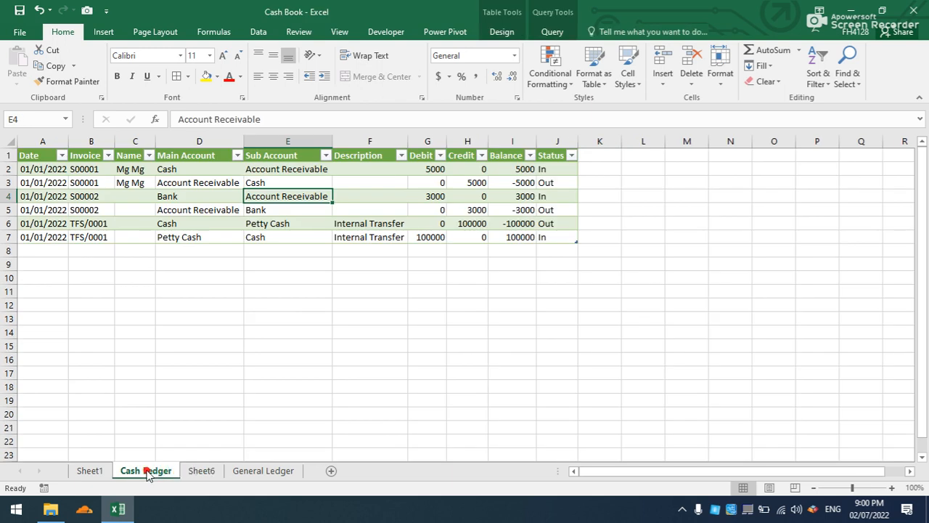
pyautogui.click(187, 261)
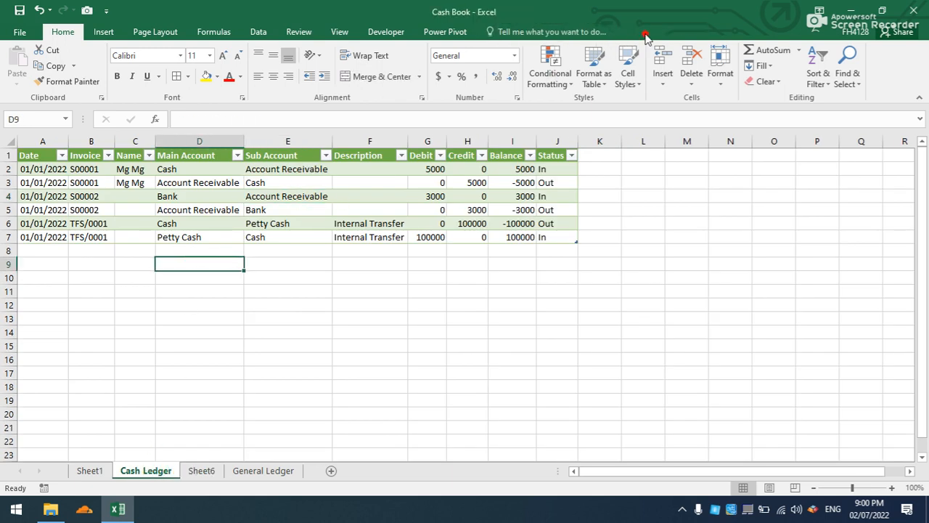
pyautogui.click(201, 471)
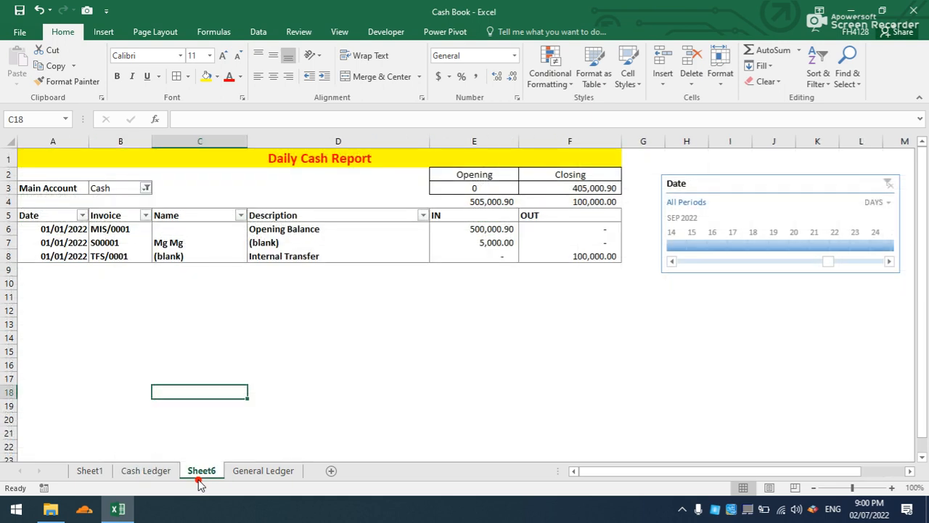
pyautogui.click(377, 248)
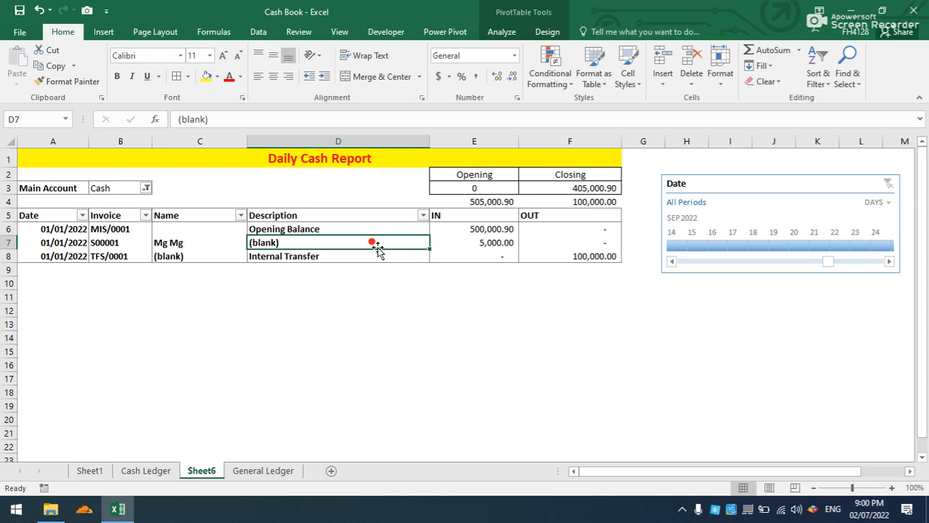
# Open the Main Database workbook from the Accounting folder in File Explorer.
pyautogui.click(854, 11)
pyautogui.click(201, 119)
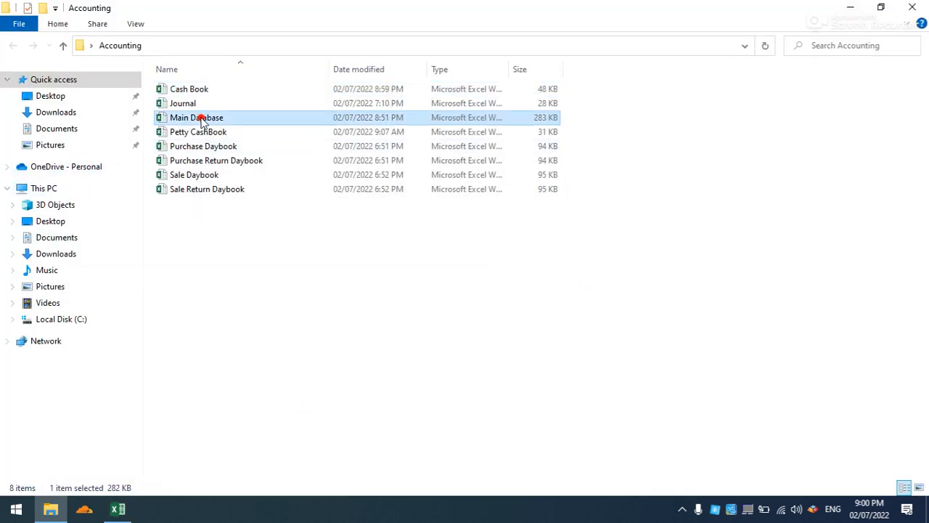
pyautogui.doubleClick(201, 119)
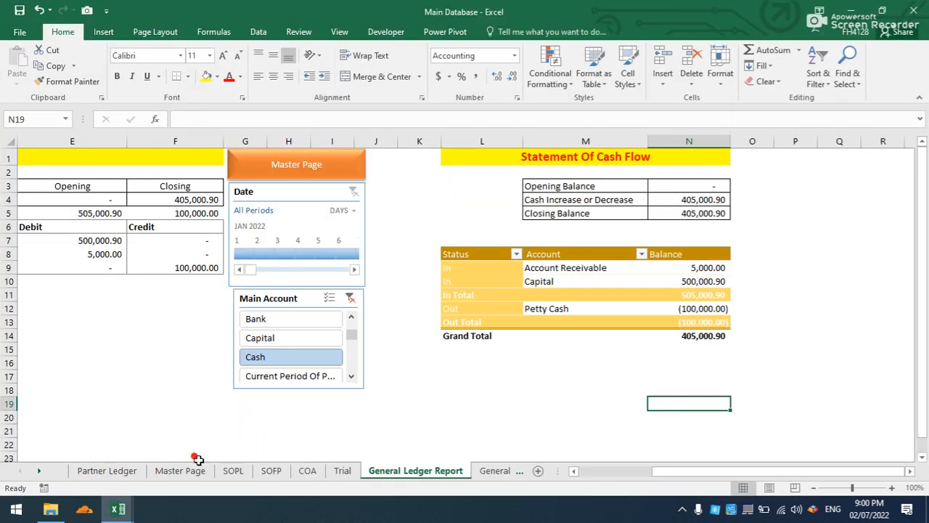
# Go through the Master Page to the General Ledger database in Main Database, refresh its table and check the last rows.
pyautogui.click(348, 170)
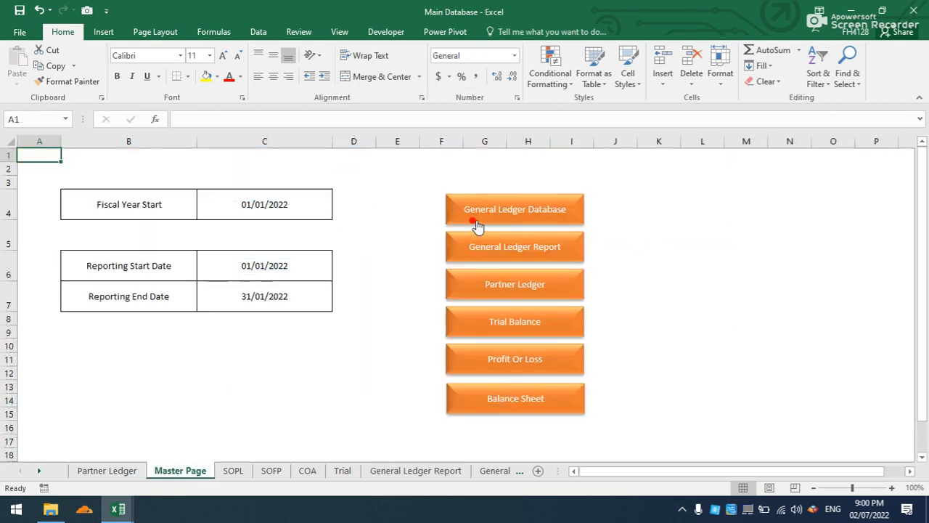
pyautogui.click(448, 221)
pyautogui.rightClick(326, 237)
pyautogui.click(350, 278)
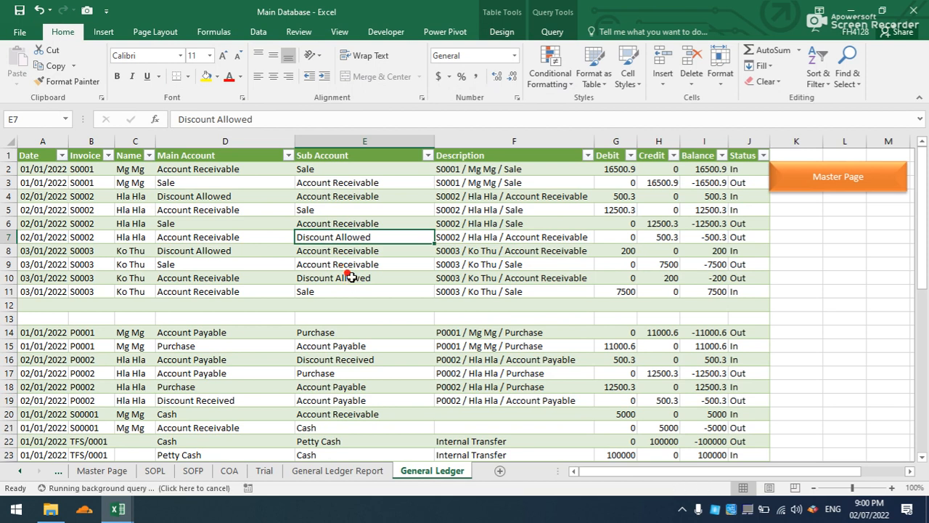
pyautogui.scroll(-5, 350, 277)
pyautogui.hotkey('ctrl', 'a')
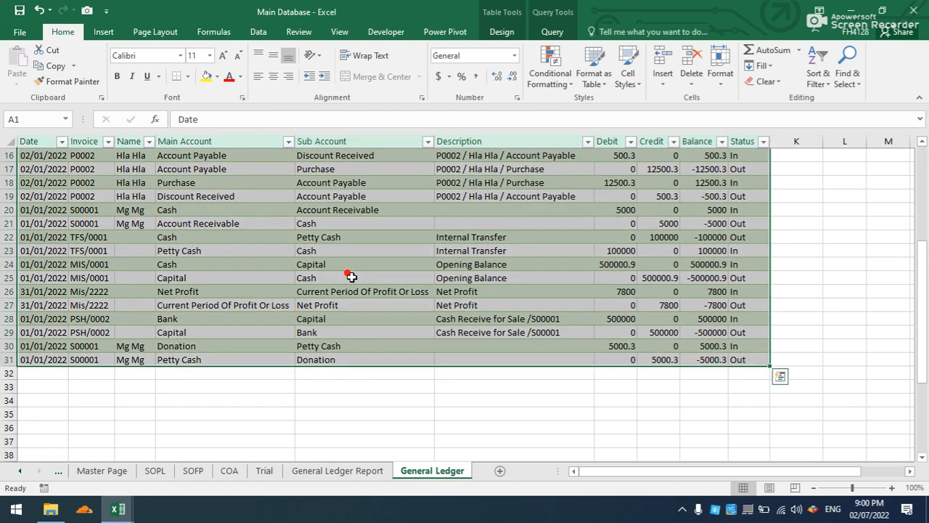
# Return to the Cash Book workbook, refresh its General Ledger table and check the last rows.
pyautogui.click(118, 509)
pyautogui.click(84, 457)
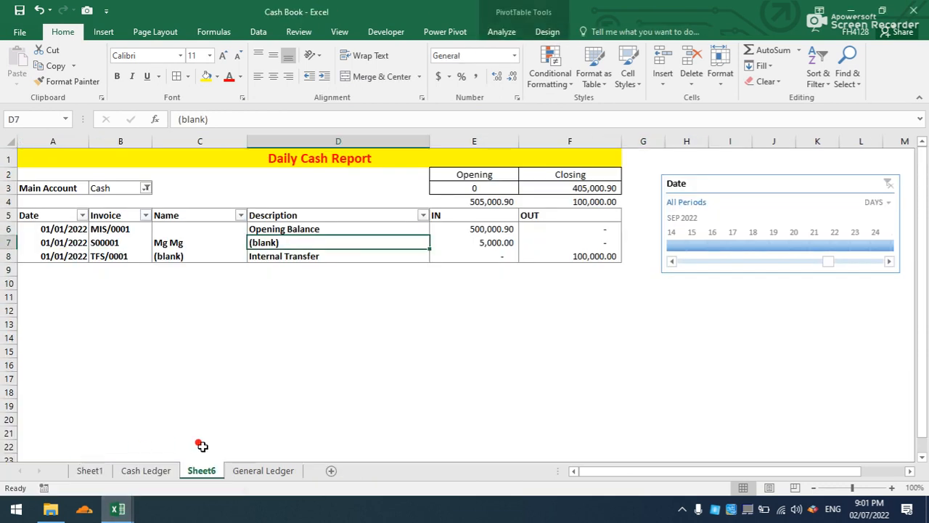
pyautogui.click(254, 472)
pyautogui.rightClick(323, 264)
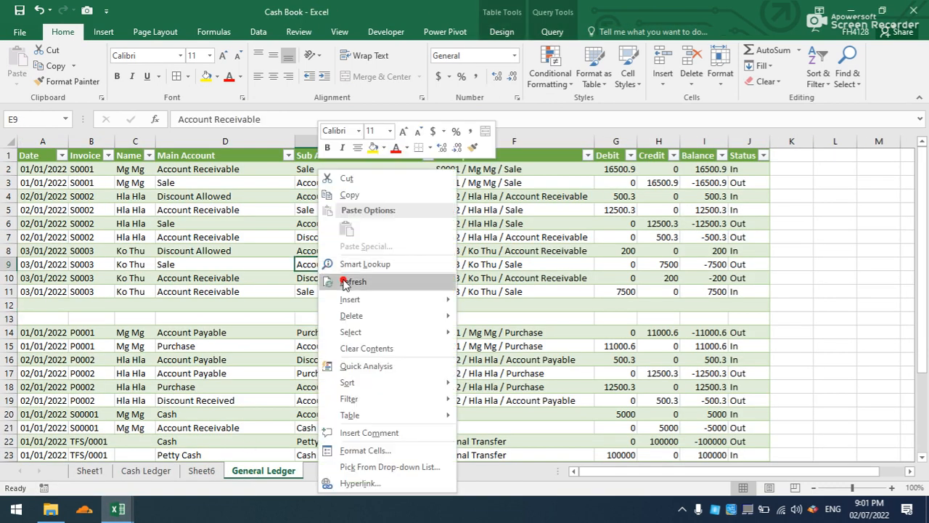
pyautogui.click(341, 280)
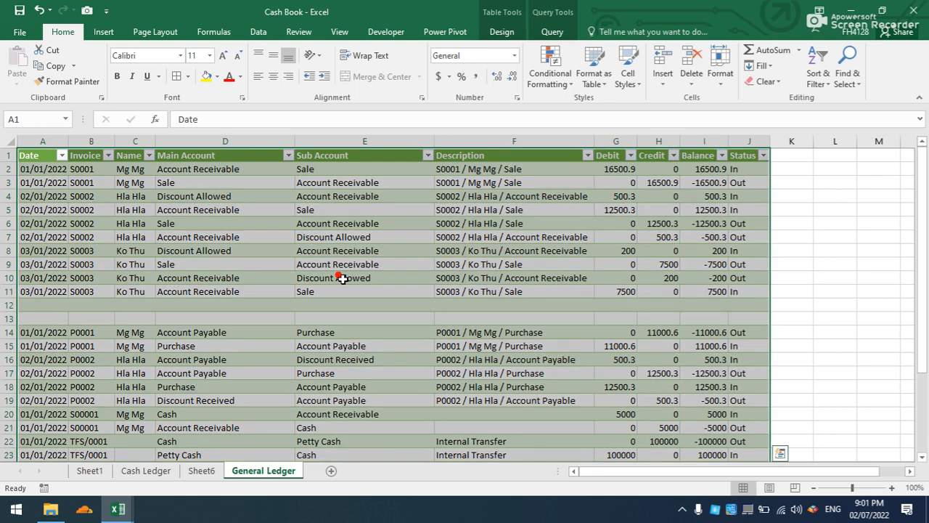
pyautogui.scroll(-5, 341, 278)
pyautogui.scroll(-1, 343, 279)
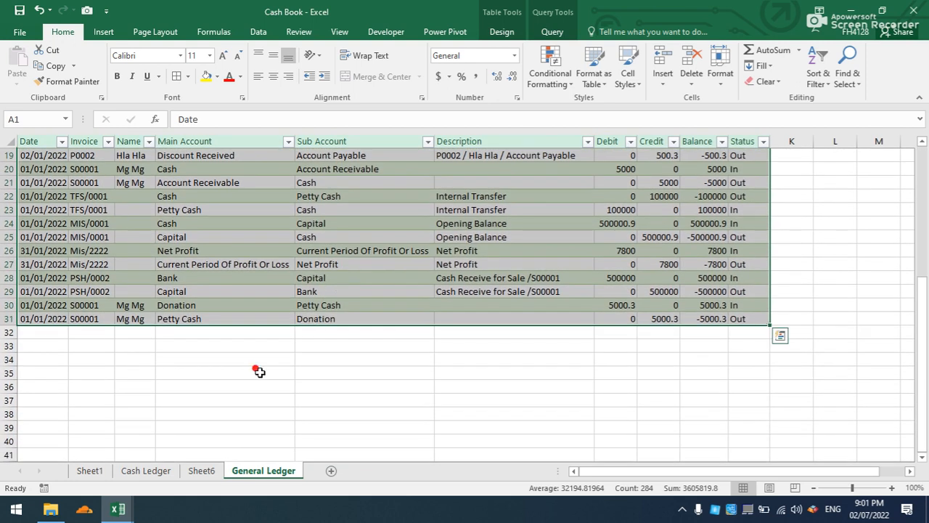
# Refresh the Daily Cash Report PivotTable on Sheet6.
pyautogui.click(197, 471)
pyautogui.rightClick(259, 230)
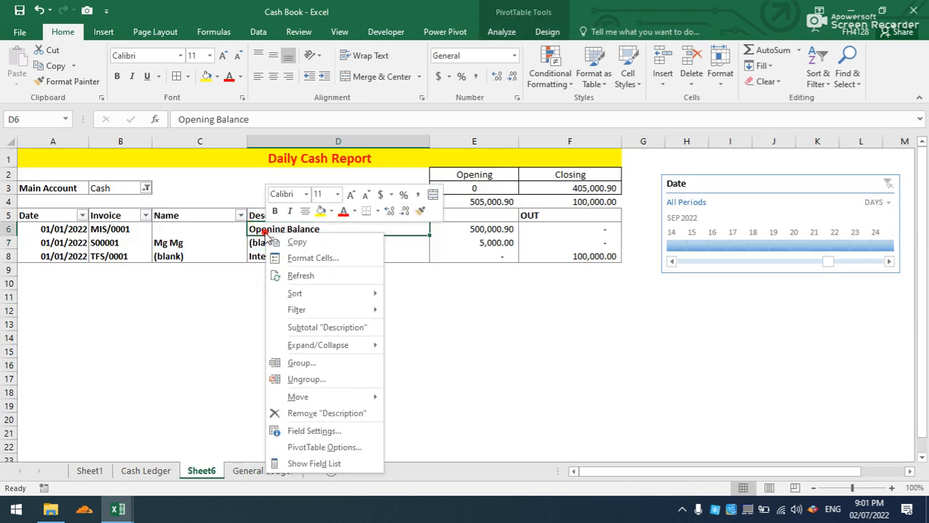
pyautogui.click(289, 269)
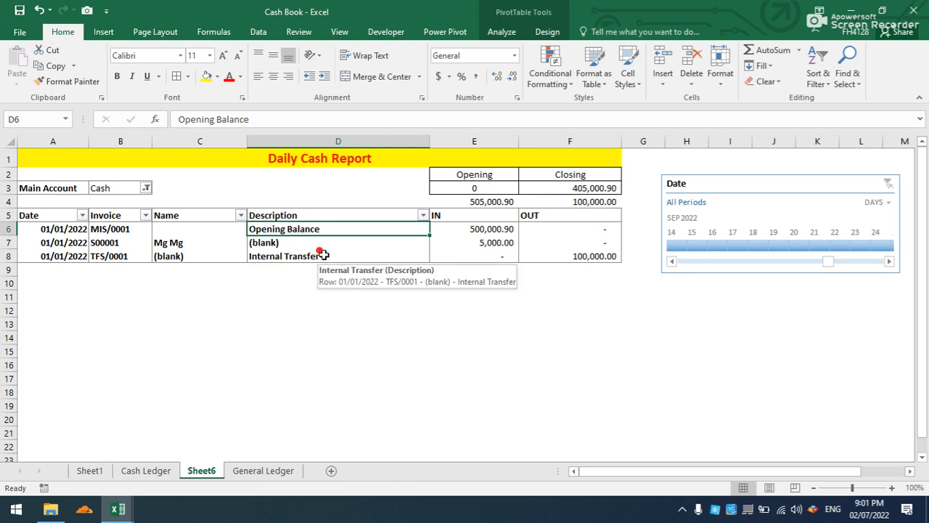
# Compare the General Ledger in Cash Book with the one in Main Database and save the Main Database workbook.
pyautogui.click(250, 471)
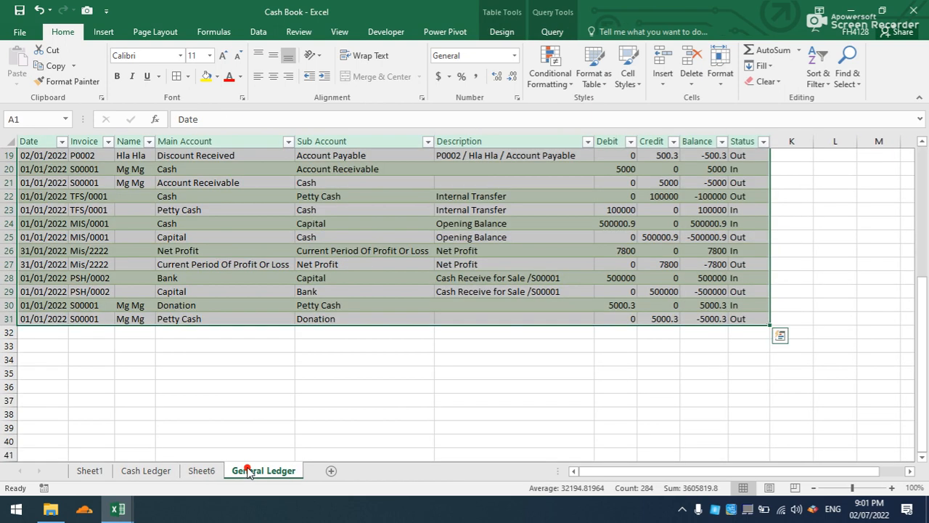
pyautogui.click(245, 400)
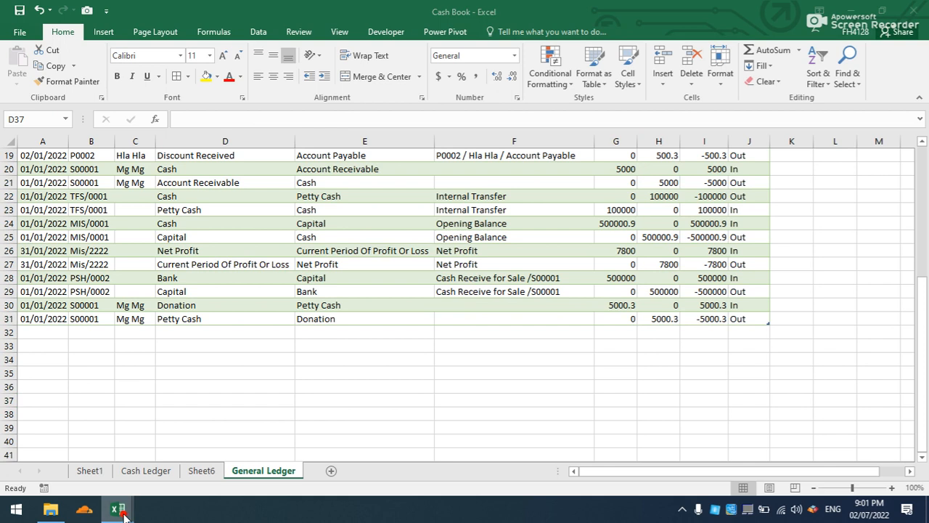
pyautogui.moveTo(118, 509)
pyautogui.click(218, 450)
pyautogui.click(249, 356)
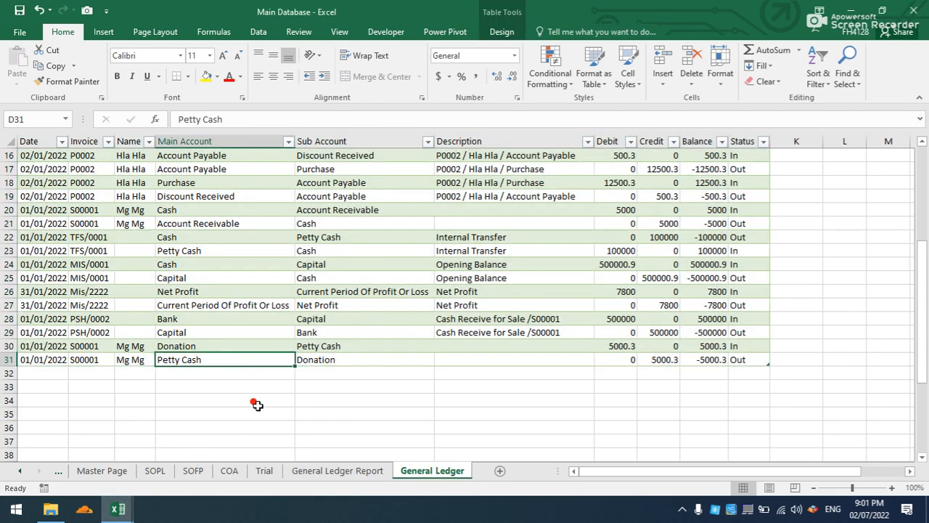
pyautogui.click(256, 404)
pyautogui.click(255, 357)
pyautogui.click(21, 11)
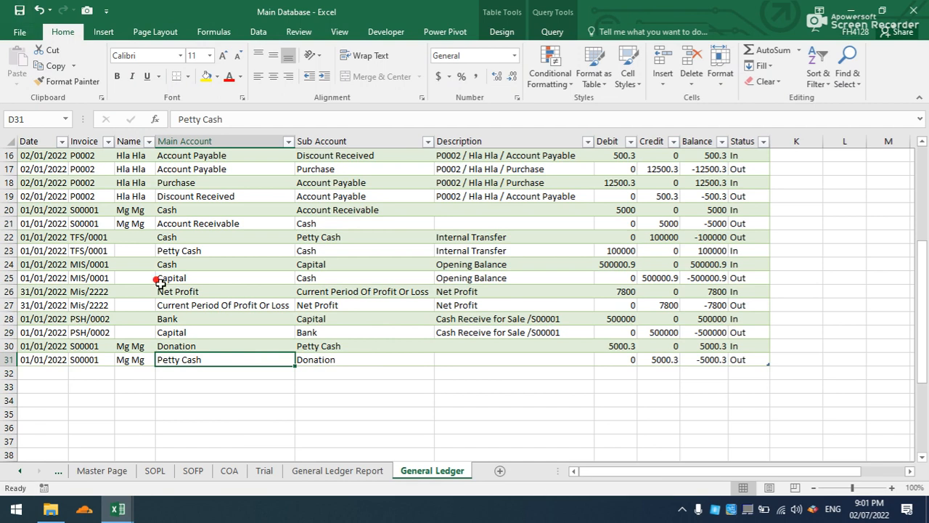
# Switch back to the Cash Book workbook and save it.
pyautogui.moveTo(117, 509)
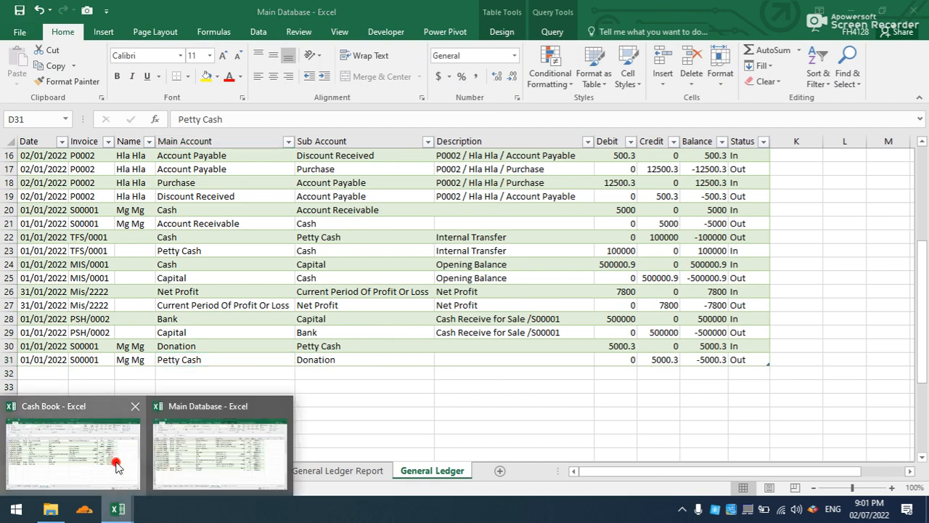
pyautogui.click(116, 465)
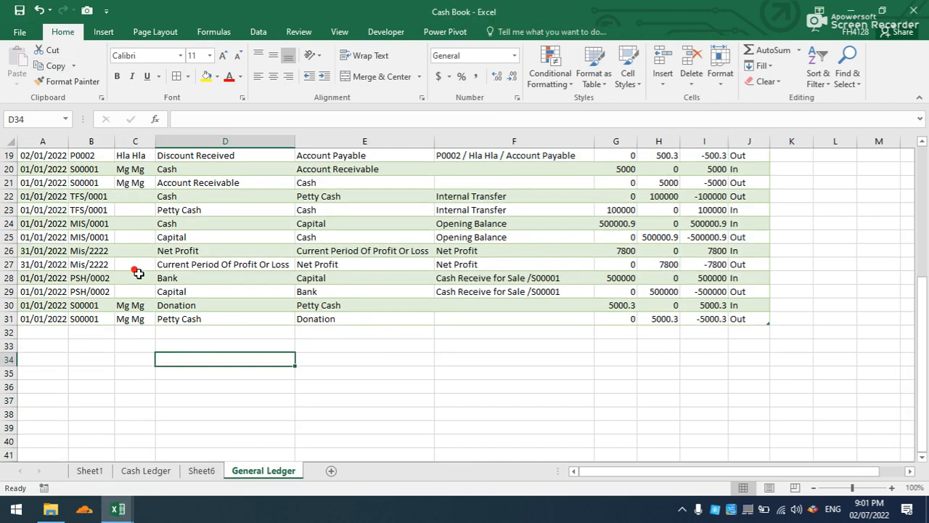
pyautogui.click(137, 343)
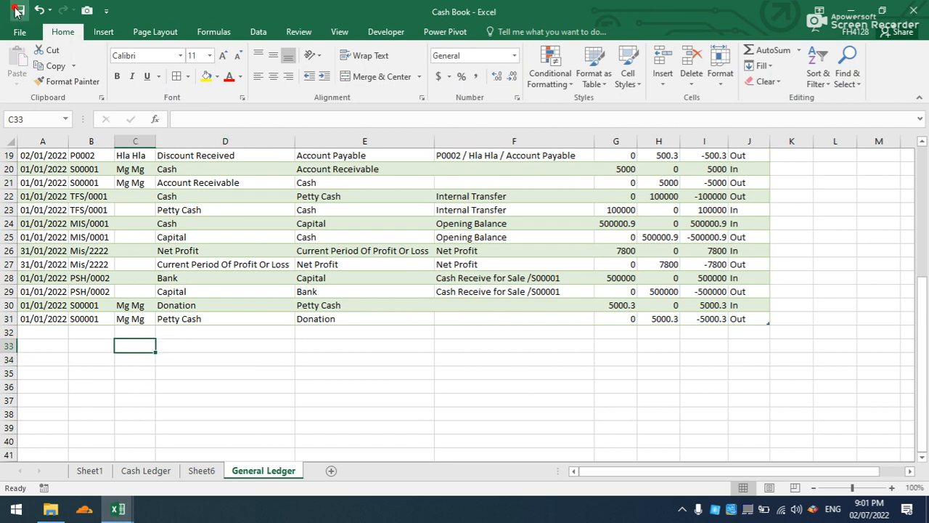
# Switch to the Main Database workbook, refresh its General Ledger table and save the workbook.
pyautogui.moveTo(117, 509)
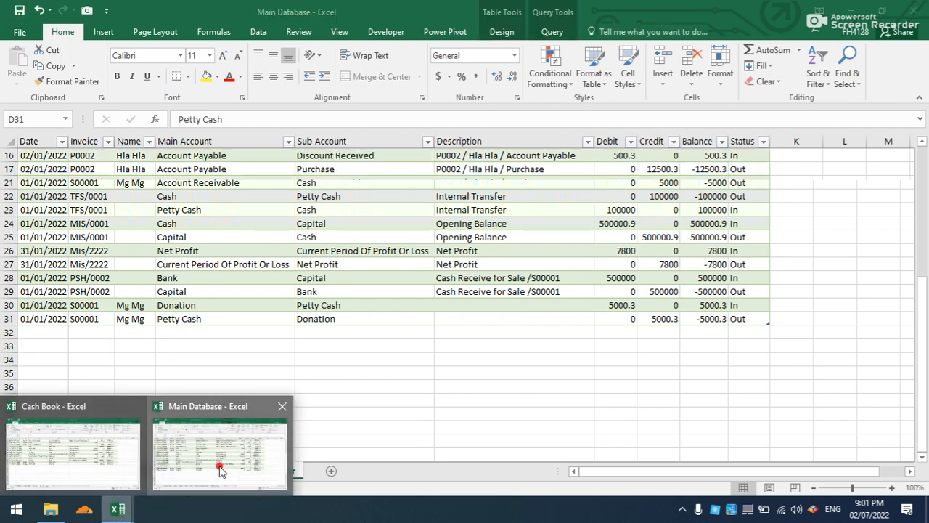
pyautogui.click(221, 470)
pyautogui.rightClick(194, 265)
pyautogui.press('Escape')
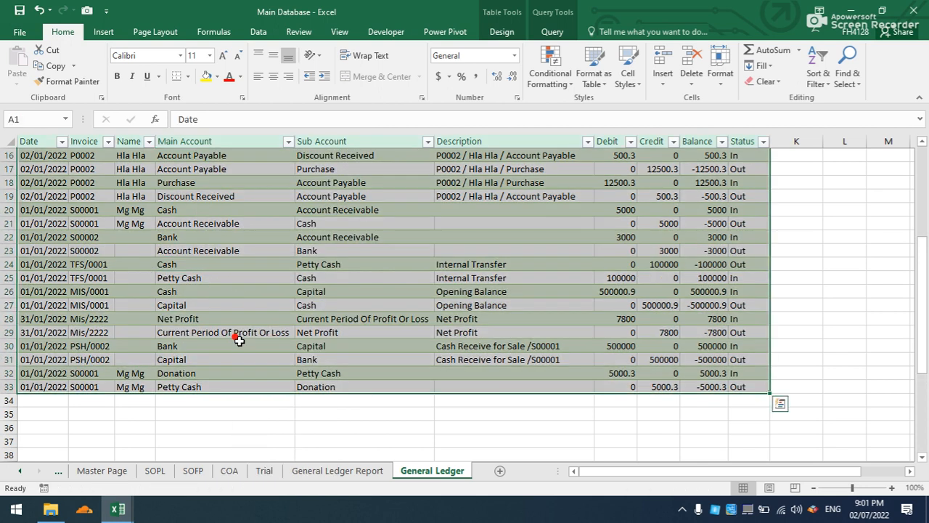
pyautogui.click(209, 428)
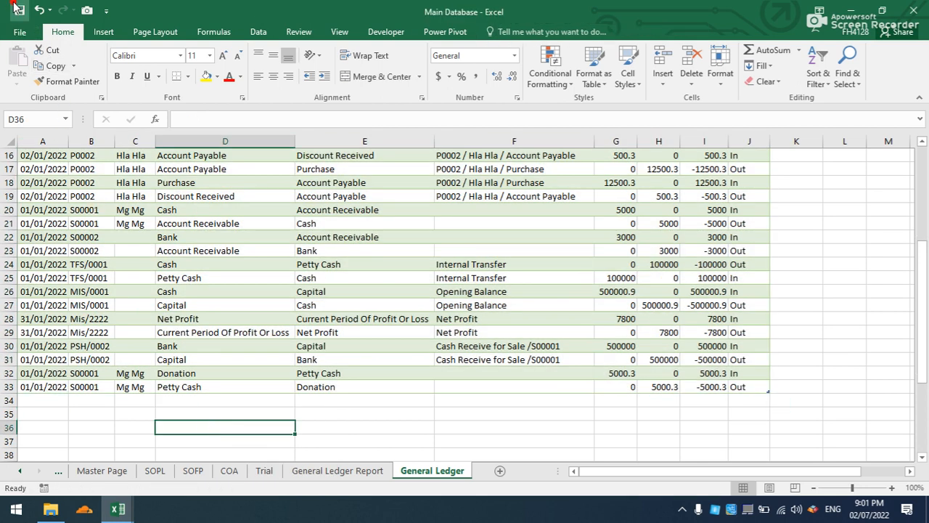
# Return to the Cash Book workbook and refresh its General Ledger table.
pyautogui.moveTo(120, 510)
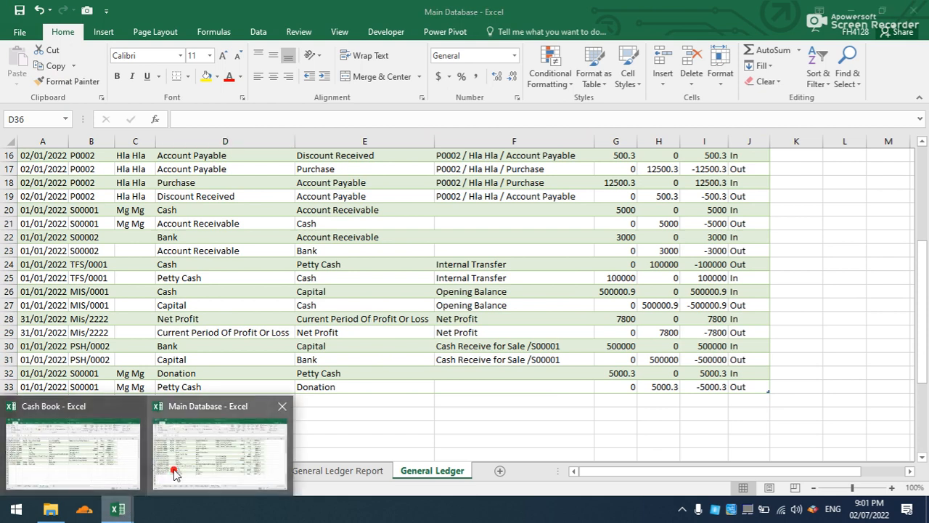
pyautogui.click(82, 457)
pyautogui.rightClick(231, 264)
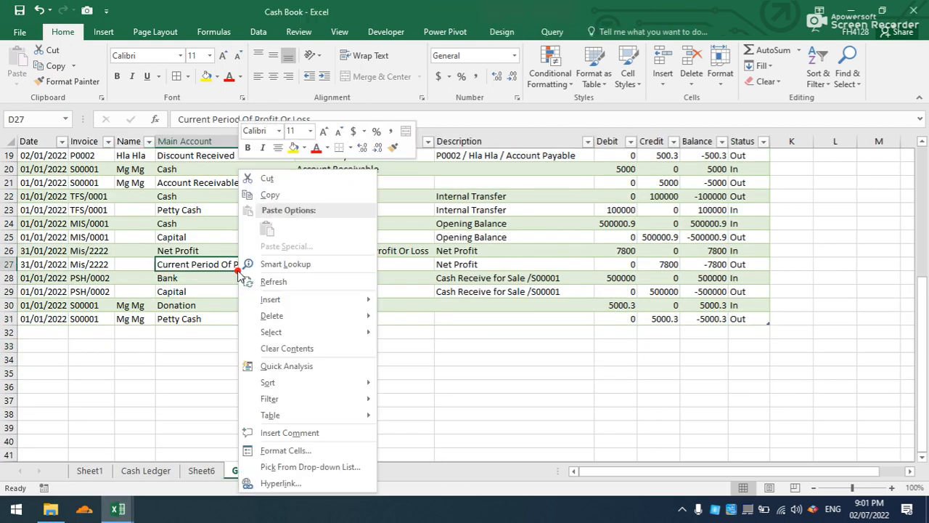
pyautogui.click(261, 281)
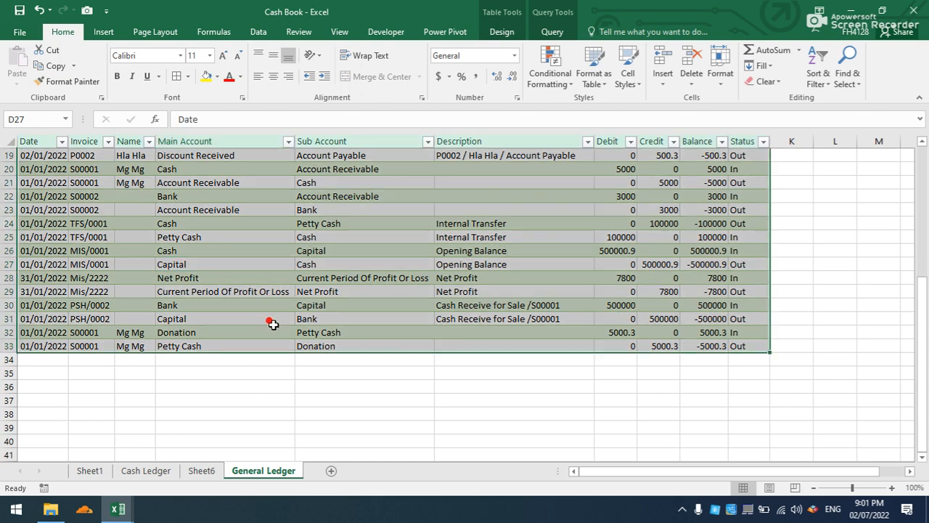
pyautogui.click(260, 394)
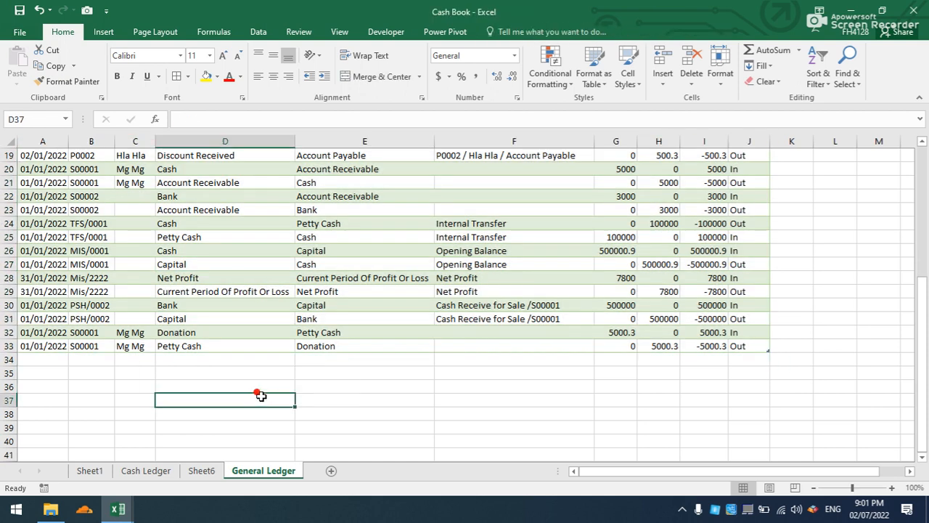
# Refresh the Daily Cash Report PivotTable on Sheet6 with the updated ledger data.
pyautogui.click(201, 472)
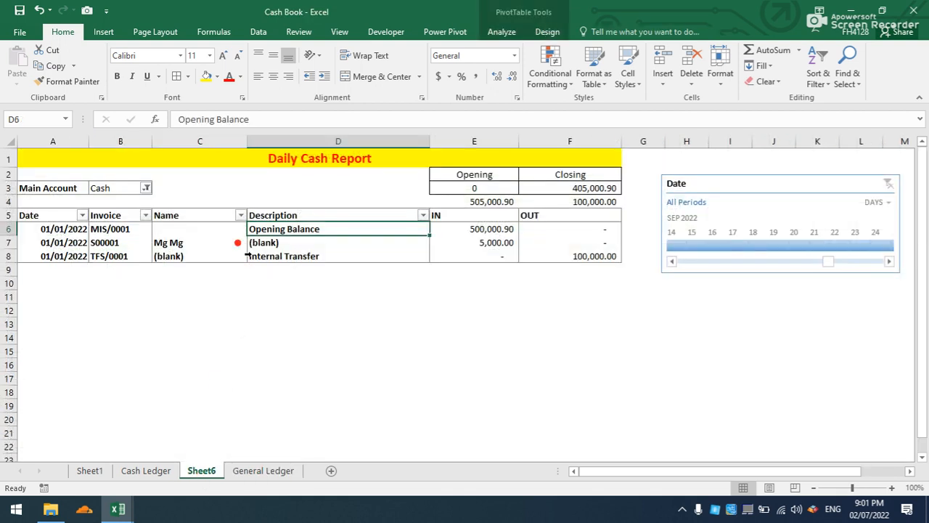
pyautogui.click(249, 256)
pyautogui.rightClick(259, 254)
pyautogui.click(284, 285)
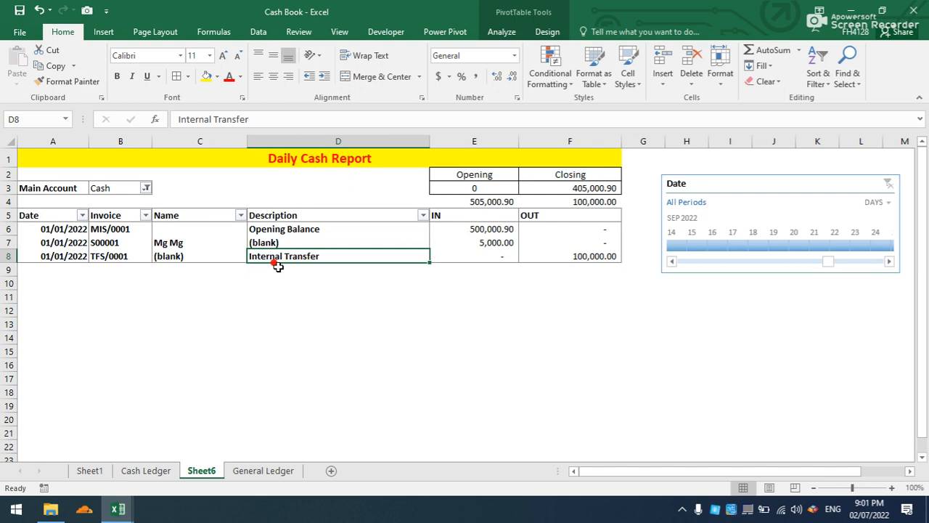
# Filter the report's Main Account to Bank and check the IN amount for invoice S00002.
pyautogui.click(146, 188)
pyautogui.click(29, 251)
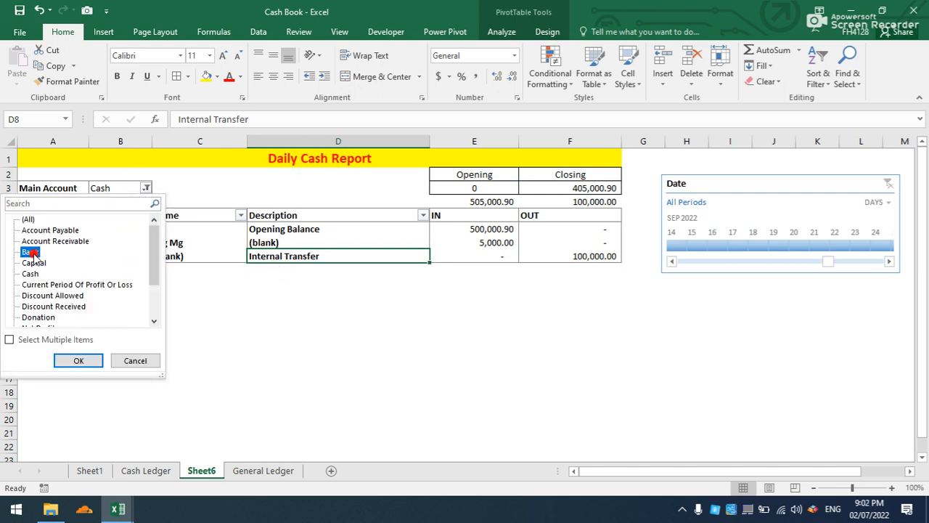
pyautogui.click(78, 360)
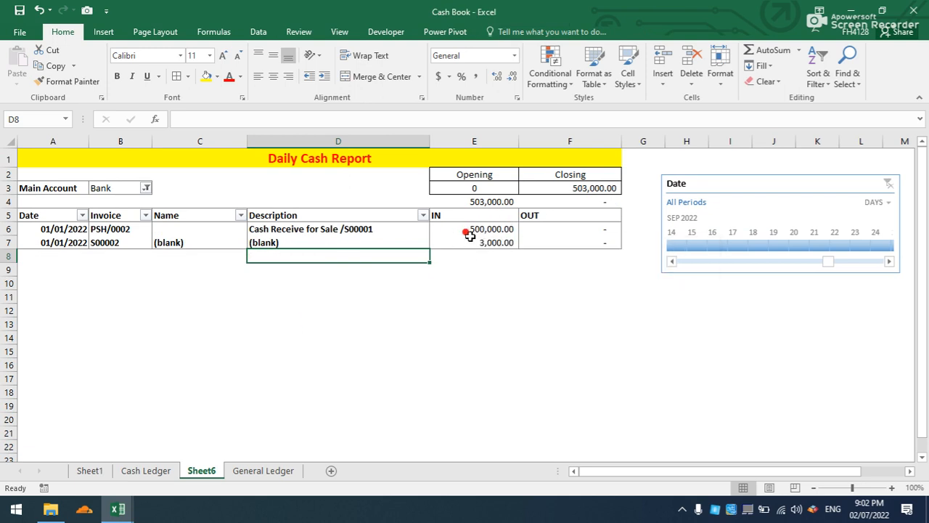
pyautogui.moveTo(470, 235)
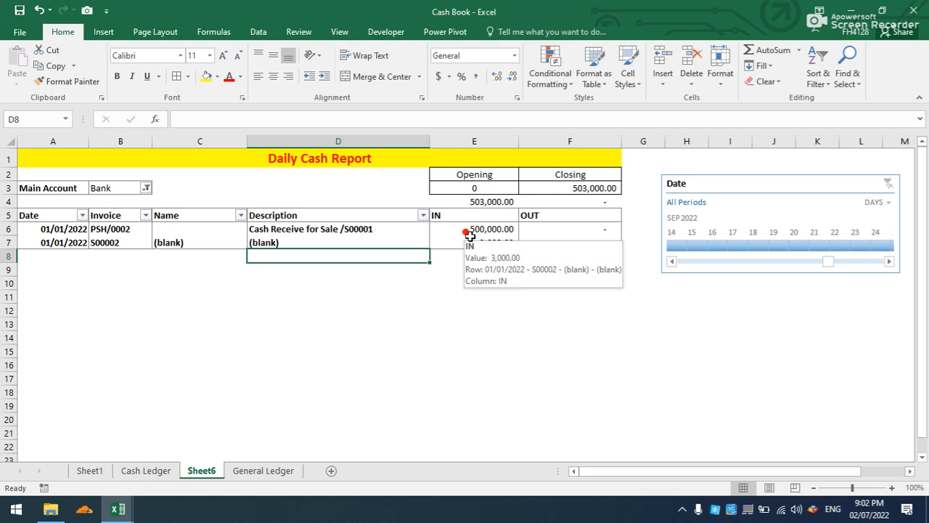
# Enter the temporary notes Cash in D12 and Mian in E12, and clear both cells.
pyautogui.click(402, 309)
pyautogui.write('Cash')
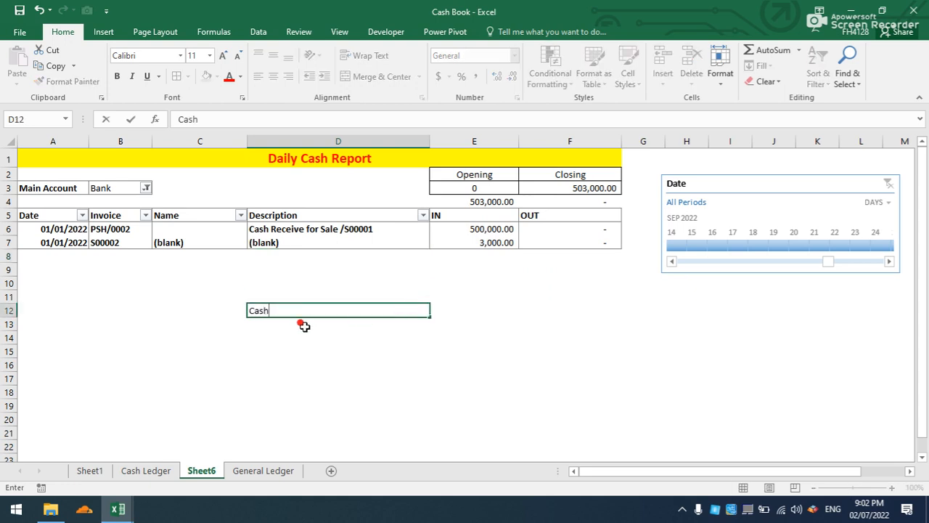
pyautogui.press('Tab')
pyautogui.write('M')
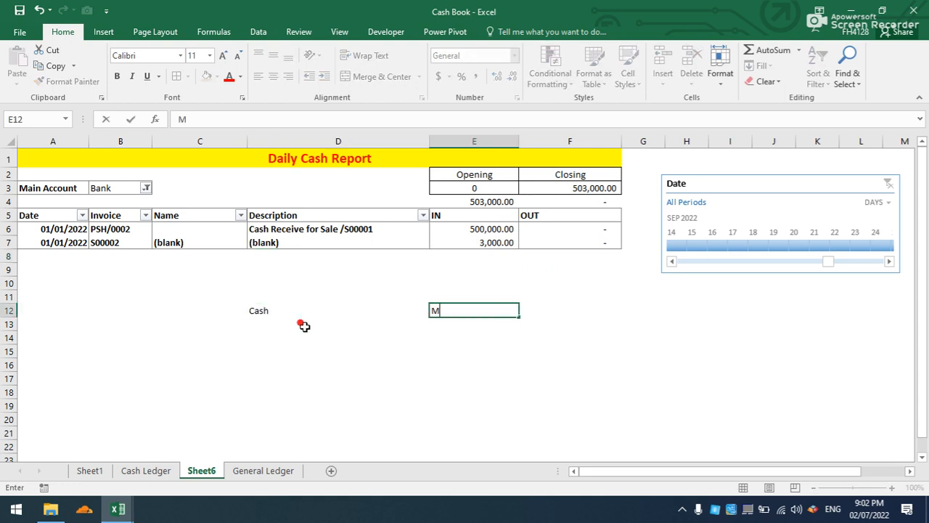
pyautogui.press('Return')
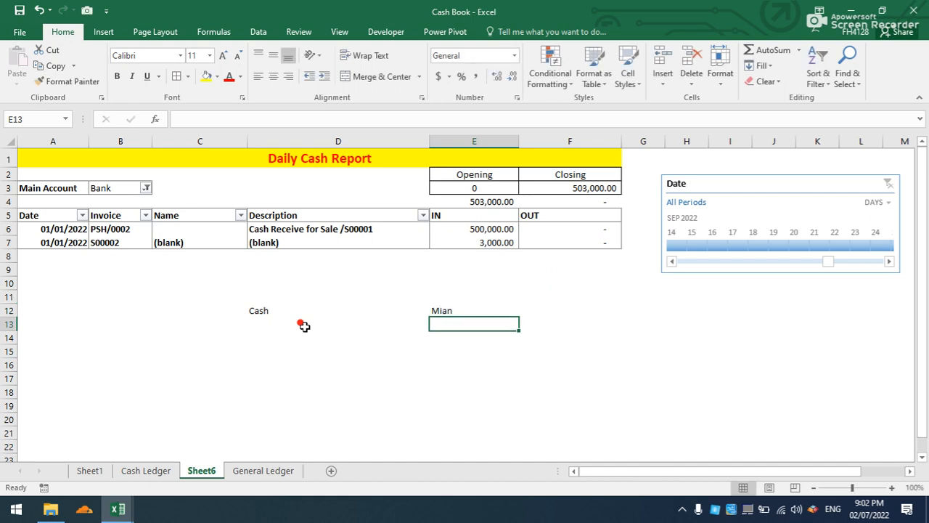
pyautogui.moveTo(259, 318); pyautogui.dragTo(434, 315)
pyautogui.press('Delete')
pyautogui.click(297, 373)
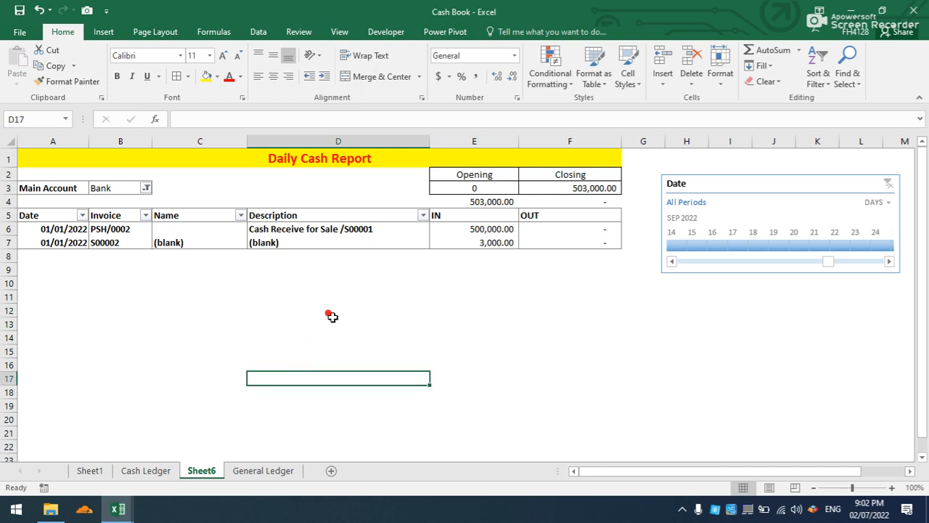
# Rename the Sheet6 worksheet as Daily Cash Report.
pyautogui.rightClick(204, 470)
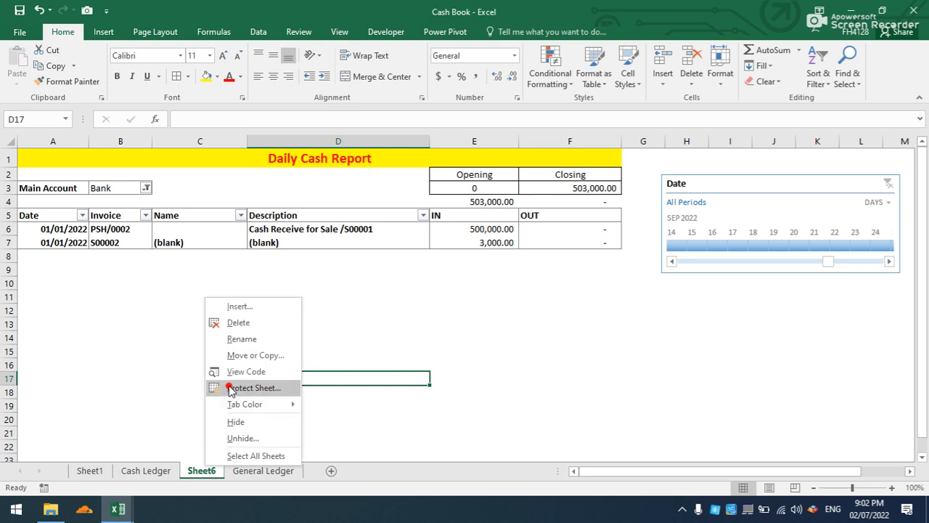
pyautogui.click(241, 339)
pyautogui.write('Daily Cash Report')
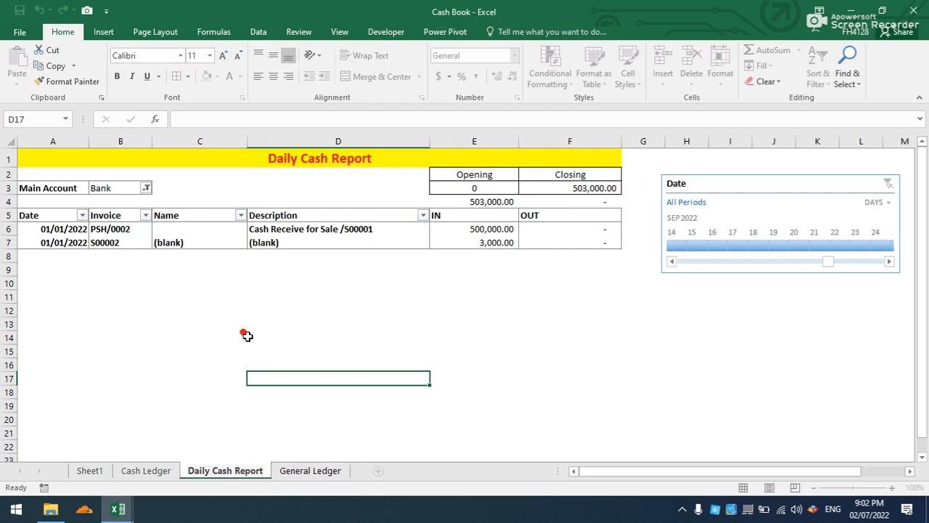
pyautogui.click(243, 337)
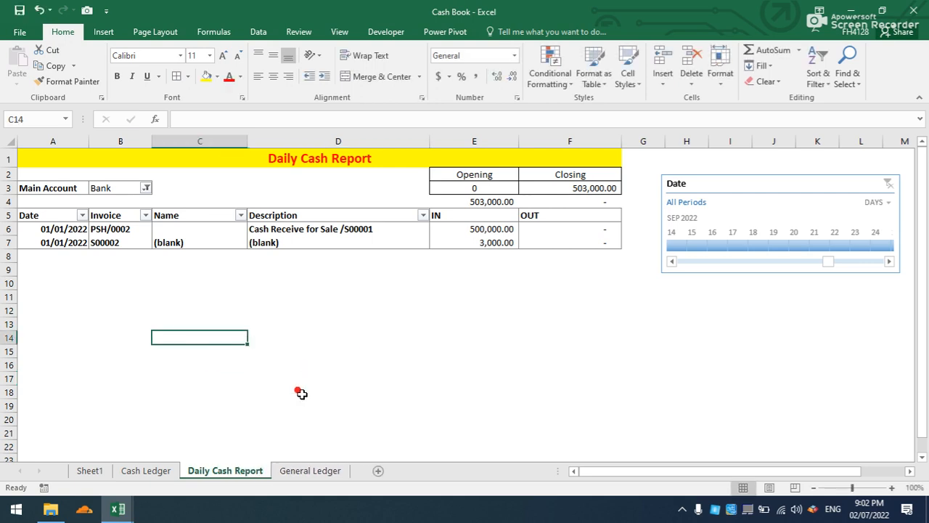